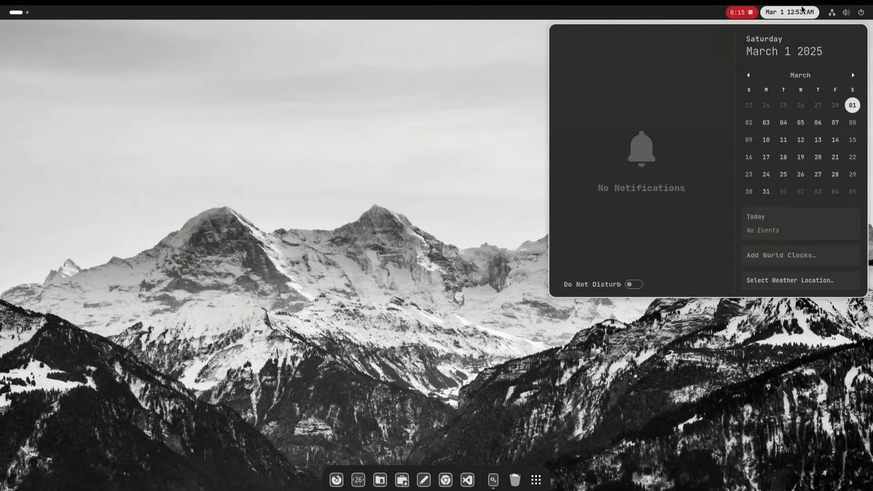
# Browse the calendar back to February and forward to March, and look at the quick settings
pyautogui.click(747, 70)
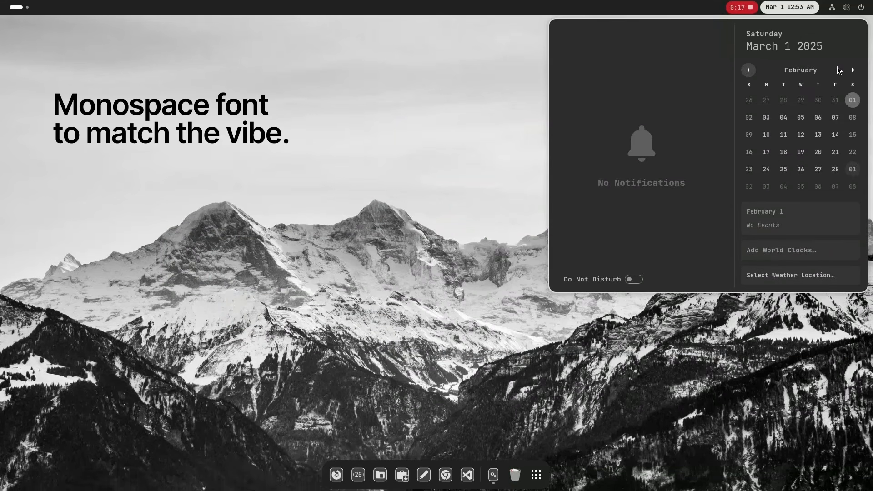
pyautogui.click(852, 70)
pyautogui.click(851, 6)
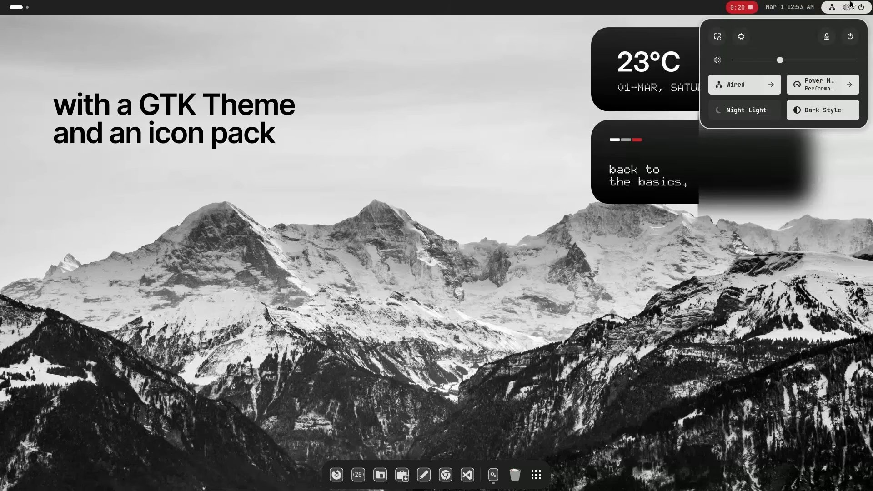
pyautogui.click(790, 6)
pyautogui.click(790, 7)
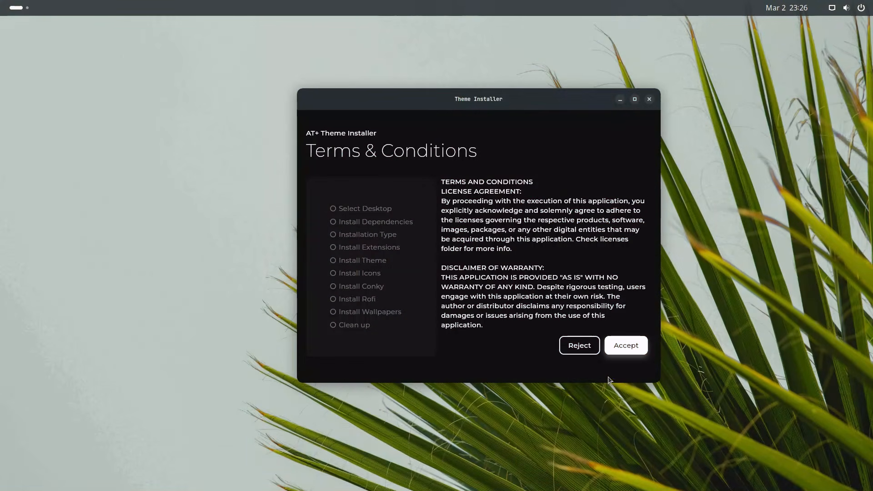
# Accept the theme installer's terms, choose the Custom installation type, and include the listed extensions
pyautogui.click(628, 347)
pyautogui.click(622, 345)
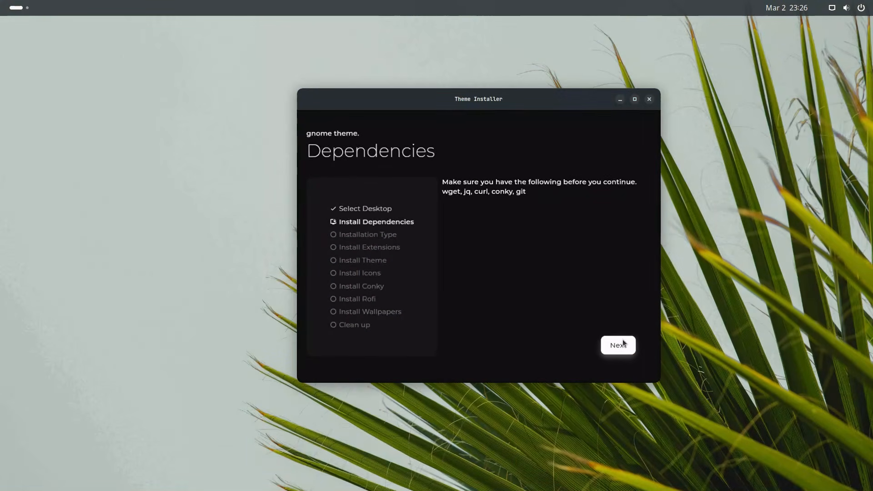
pyautogui.click(623, 342)
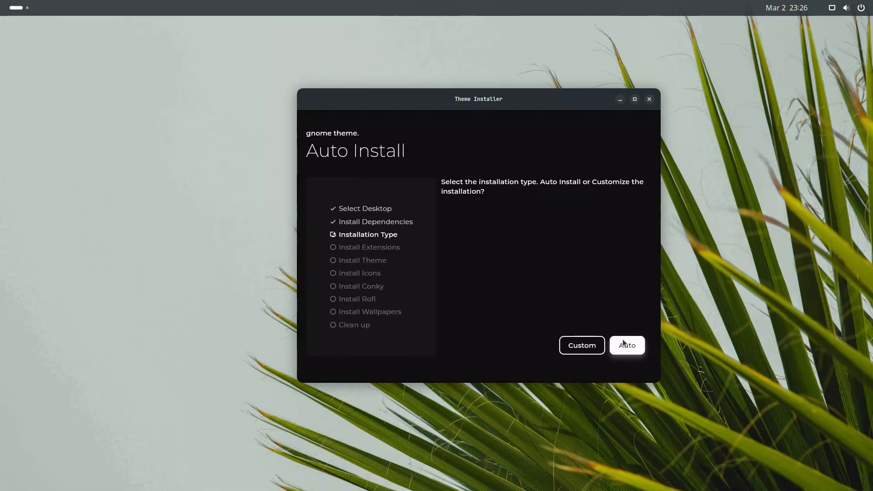
pyautogui.click(595, 342)
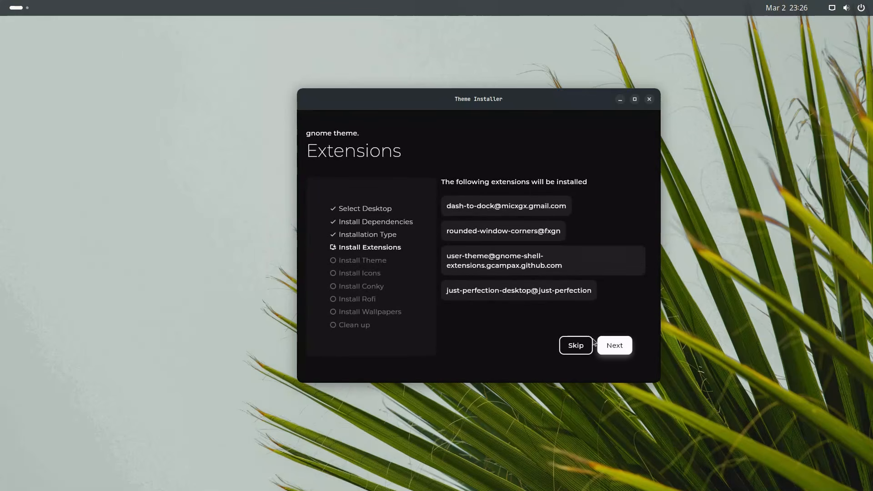
pyautogui.click(613, 346)
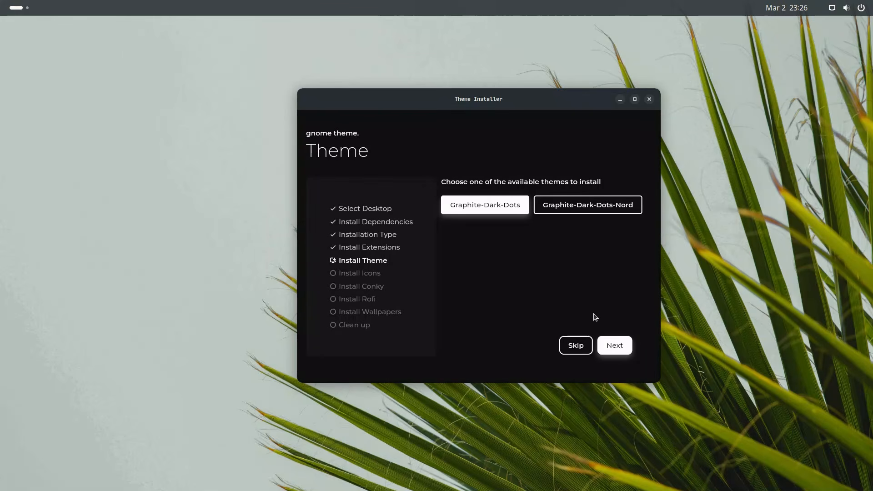
# Choose the Graphite-Dark-Dots-Nord theme and an icon pack for the installation
pyautogui.click(580, 203)
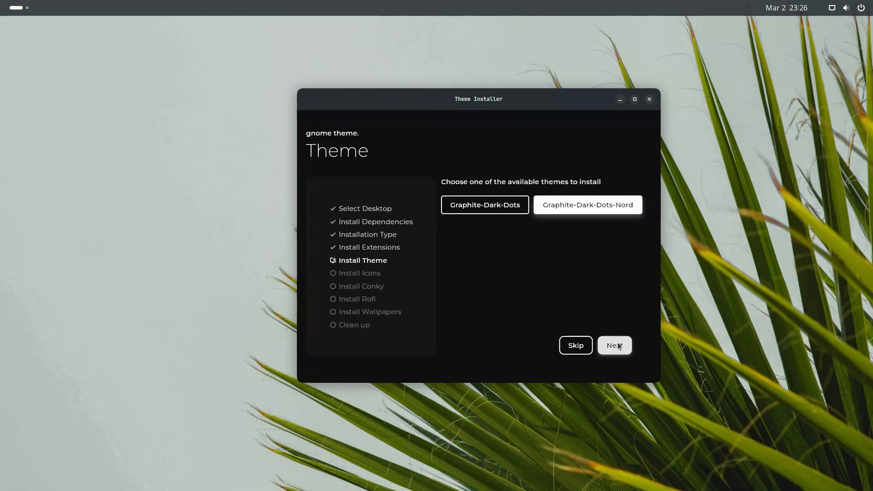
pyautogui.click(617, 345)
pyautogui.click(561, 210)
pyautogui.click(613, 350)
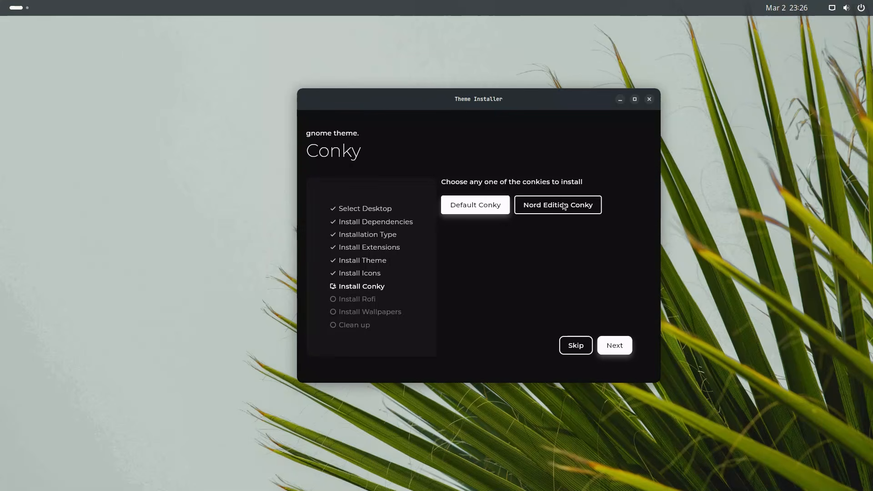
# Choose Nord Edition Conky and the Mountains - Nord Edition wallpaper, and proceed with the installation
pyautogui.click(564, 205)
pyautogui.click(615, 347)
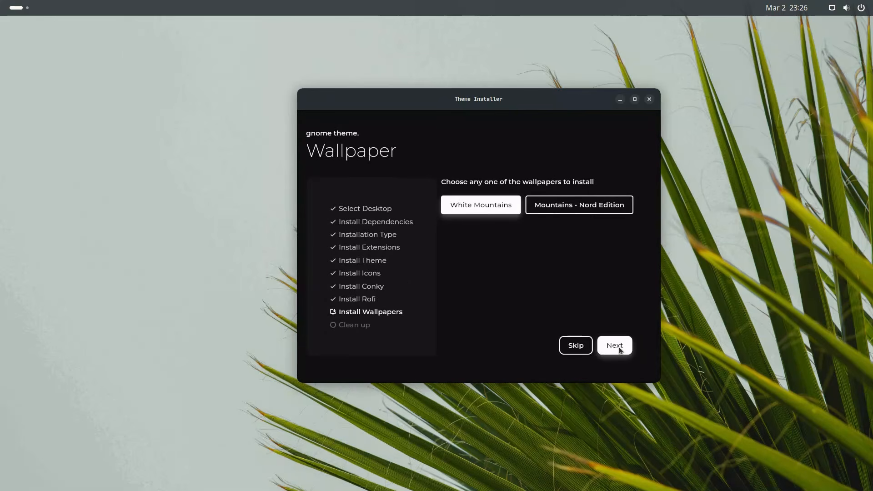
pyautogui.click(610, 205)
pyautogui.click(619, 345)
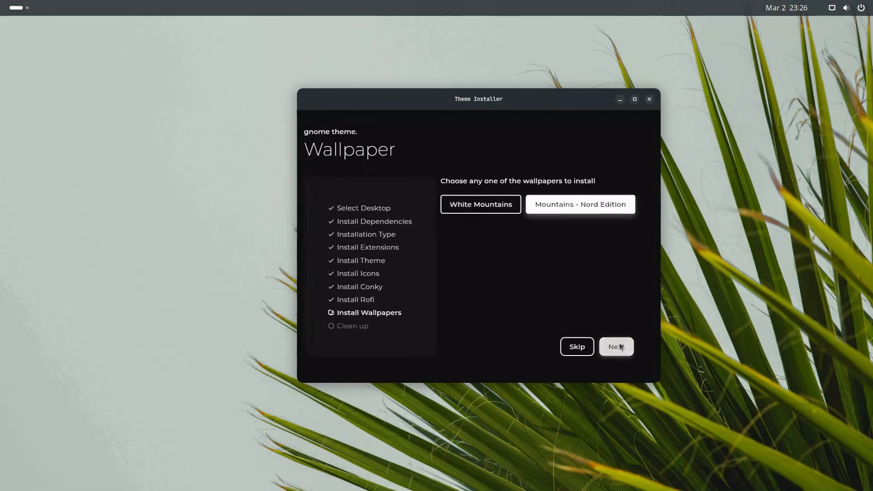
pyautogui.click(615, 346)
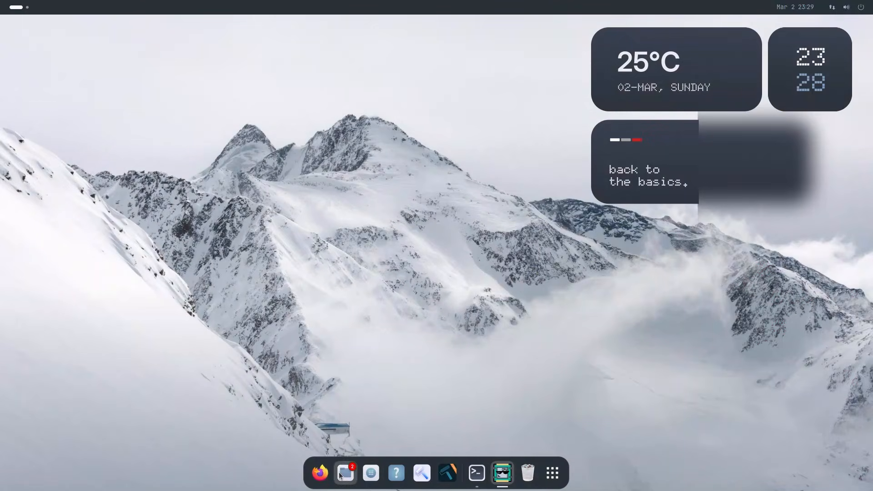
# Examine the new theme in the Files window and on the Network, Bluetooth and Displays pages of Settings
pyautogui.click(344, 473)
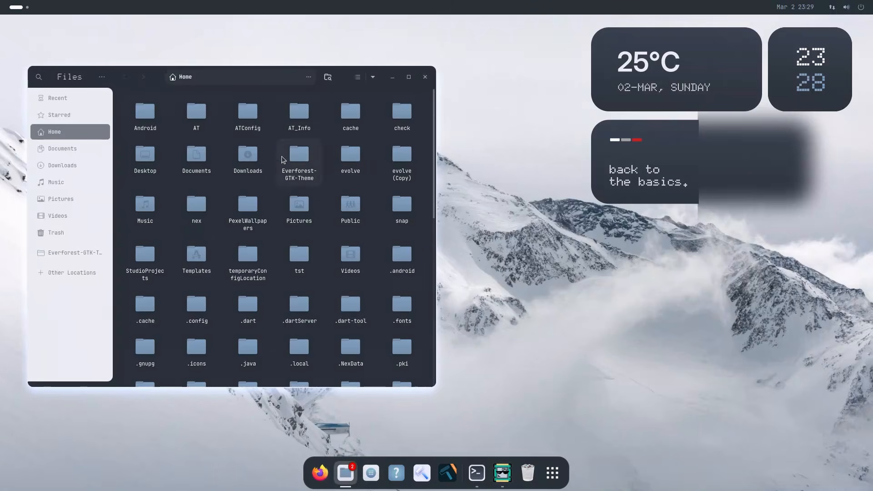
pyautogui.click(426, 77)
pyautogui.click(845, 7)
pyautogui.click(741, 37)
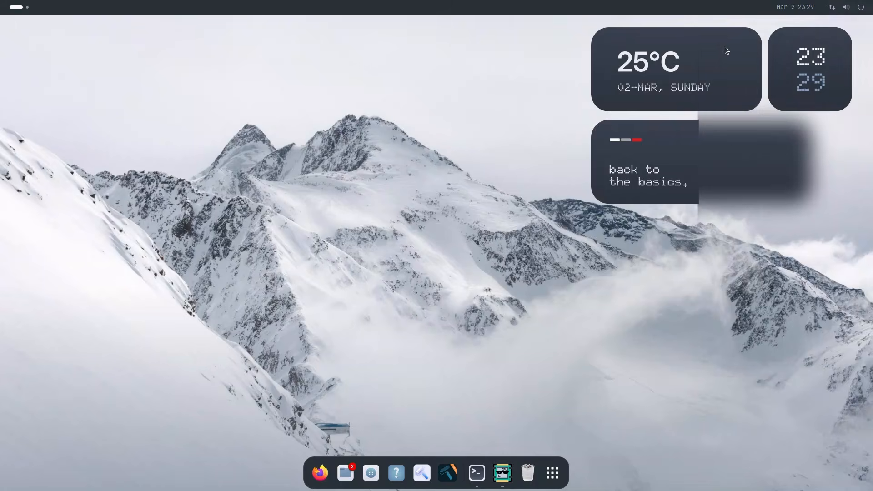
pyautogui.moveTo(321, 112); pyautogui.dragTo(316, 82)
pyautogui.scroll(10, 125, 214)
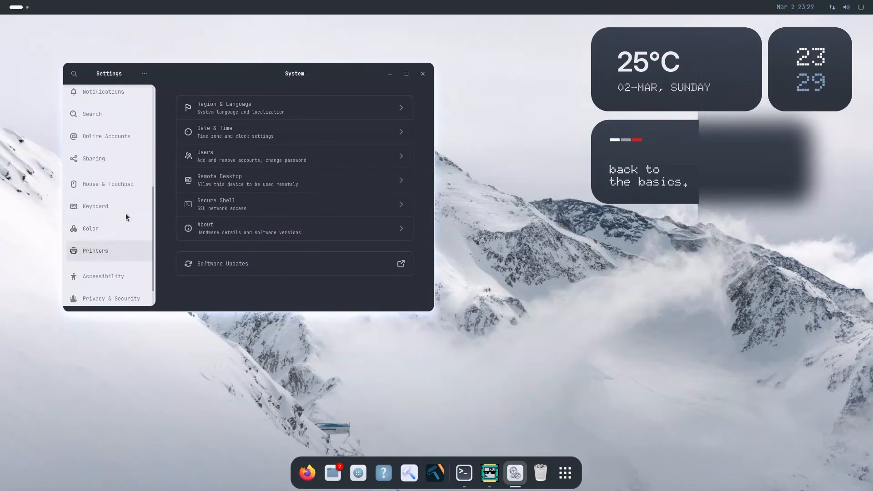
pyautogui.click(119, 105)
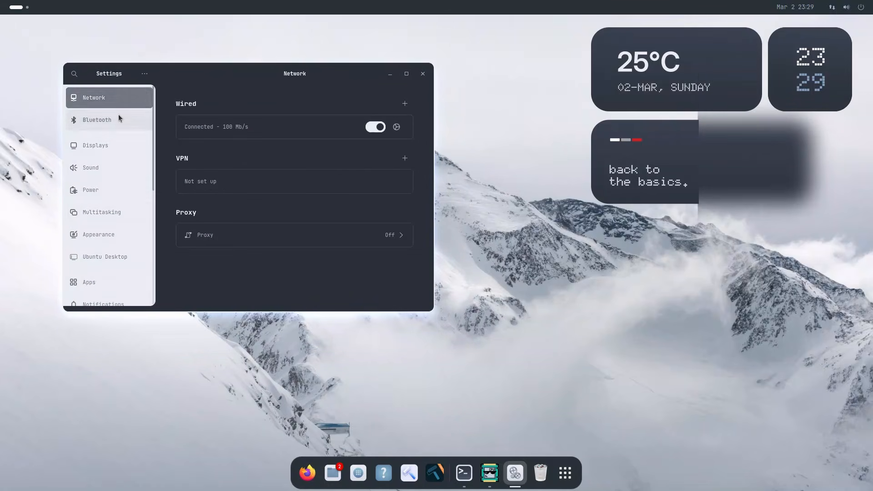
pyautogui.click(118, 123)
pyautogui.click(110, 152)
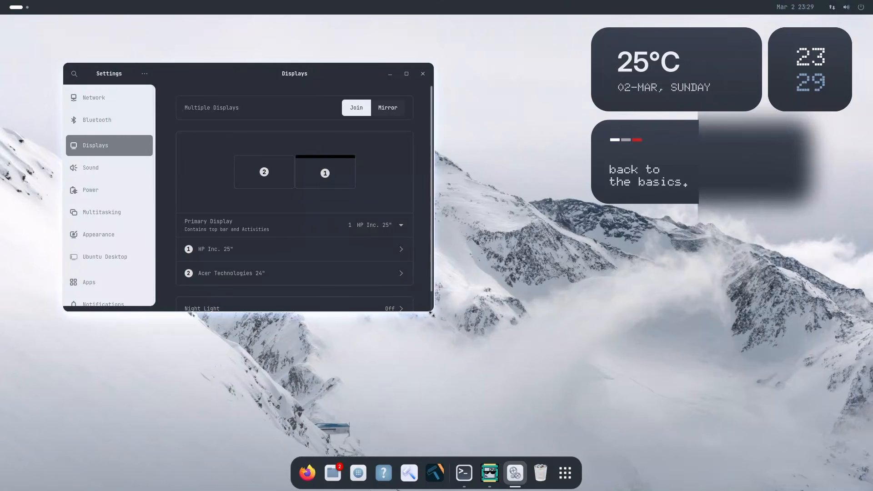
pyautogui.moveTo(432, 313); pyautogui.dragTo(440, 416)
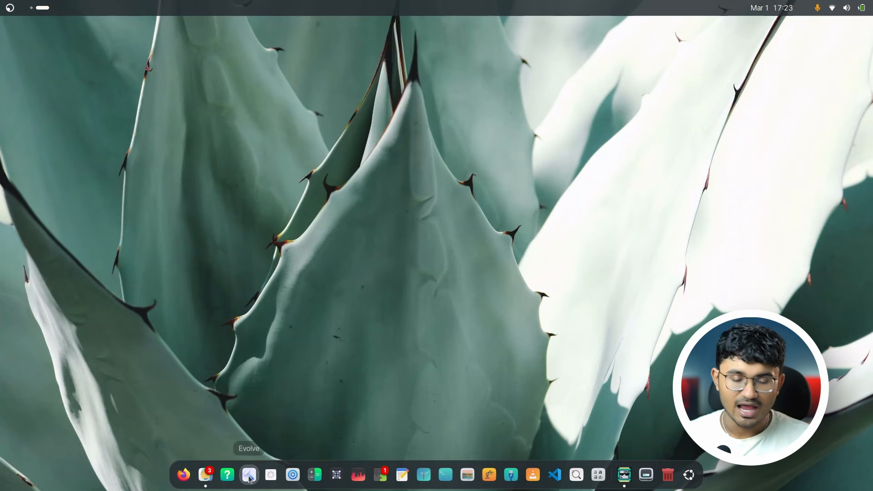
# Open bit.ly/evolvegtk in Firefox to view the Evolve download page, and close the browser
pyautogui.click(689, 475)
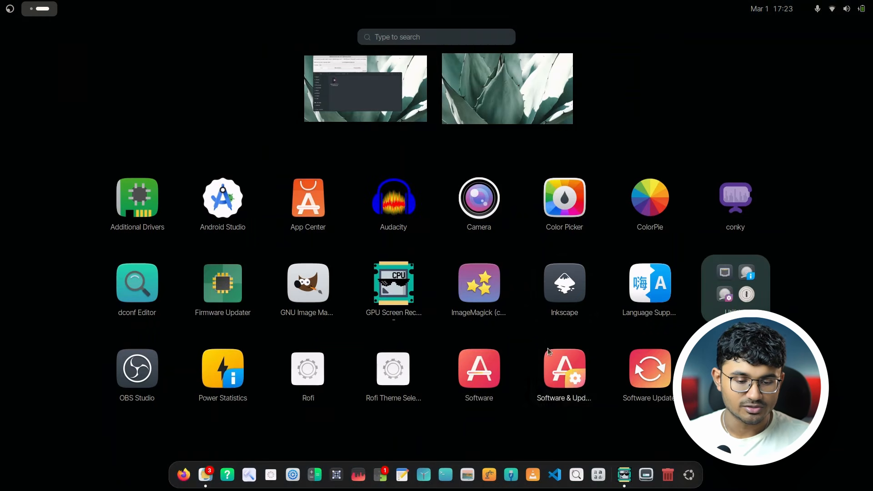
pyautogui.click(178, 479)
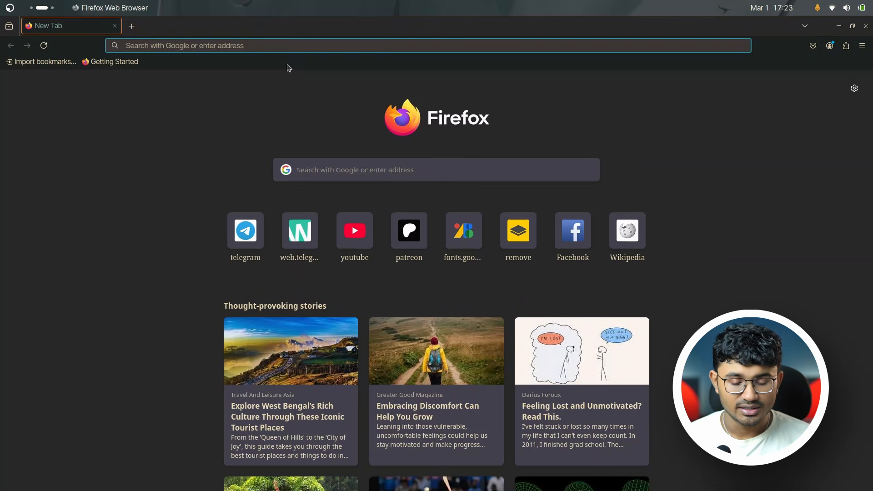
pyautogui.write('bit')
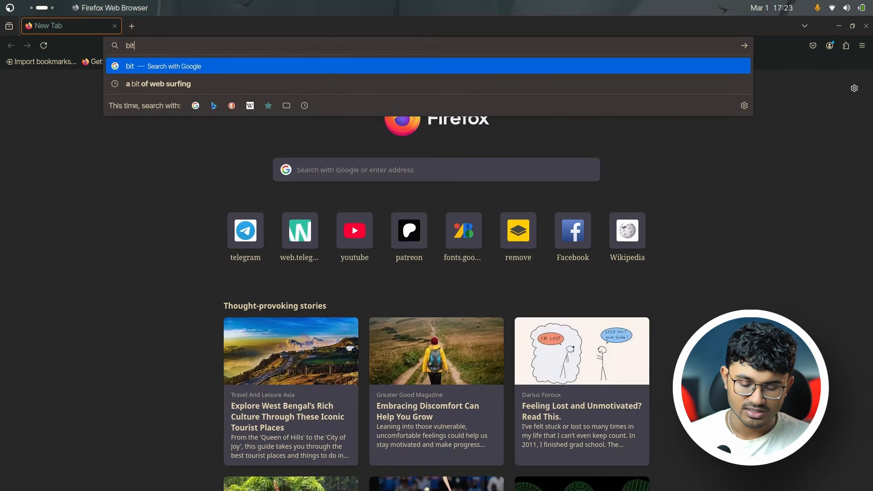
pyautogui.write('.ly/')
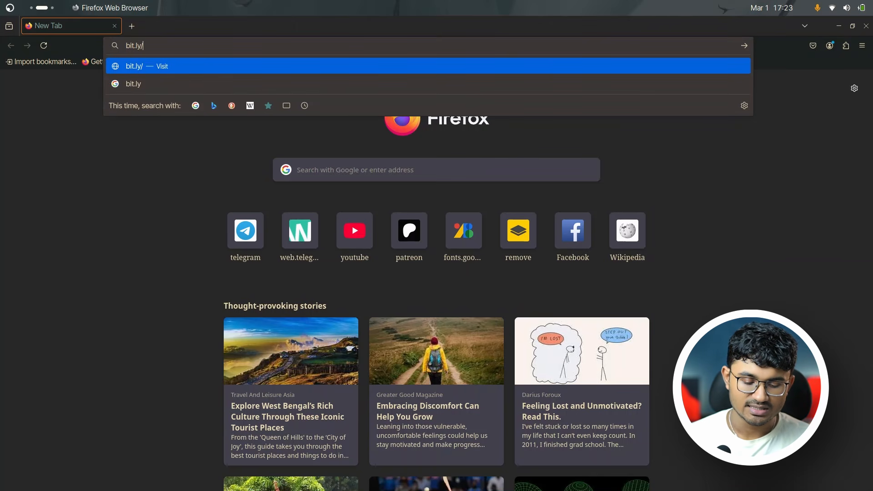
pyautogui.write('evolvegtk')
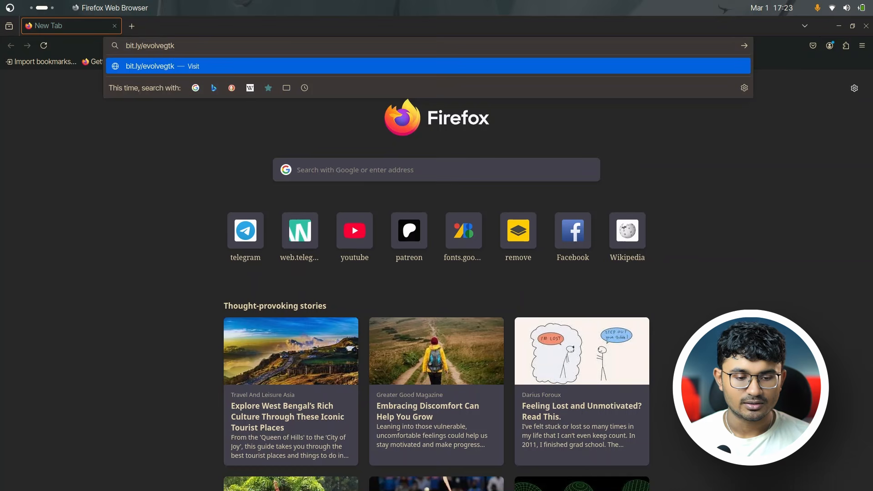
pyautogui.press('Return')
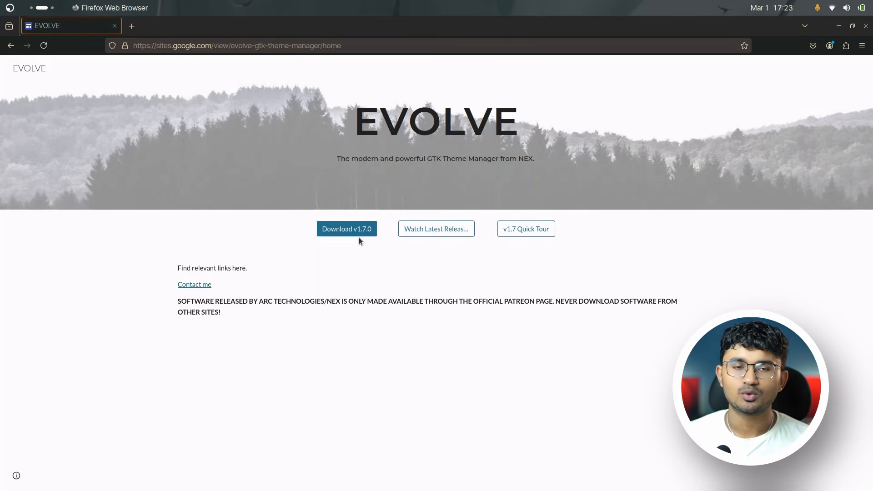
pyautogui.click(866, 26)
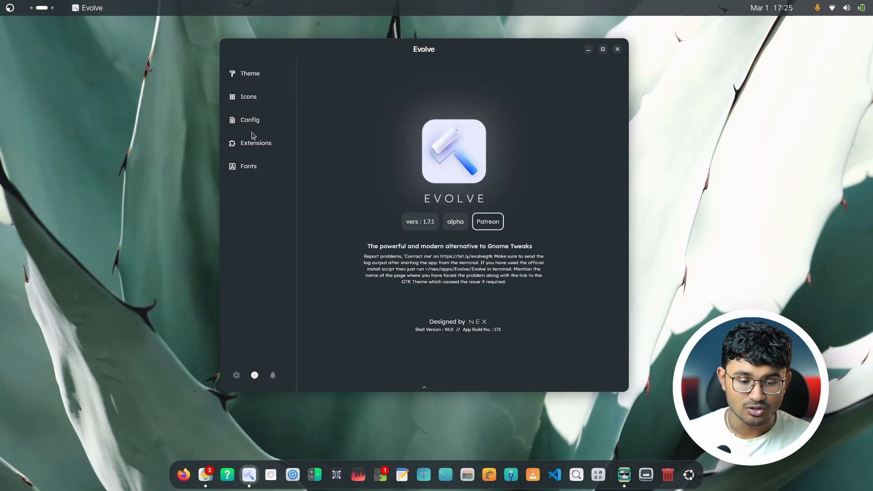
# Search Evolve's theme store for graphite and open the Graphite-gtk-theme page
pyautogui.click(264, 73)
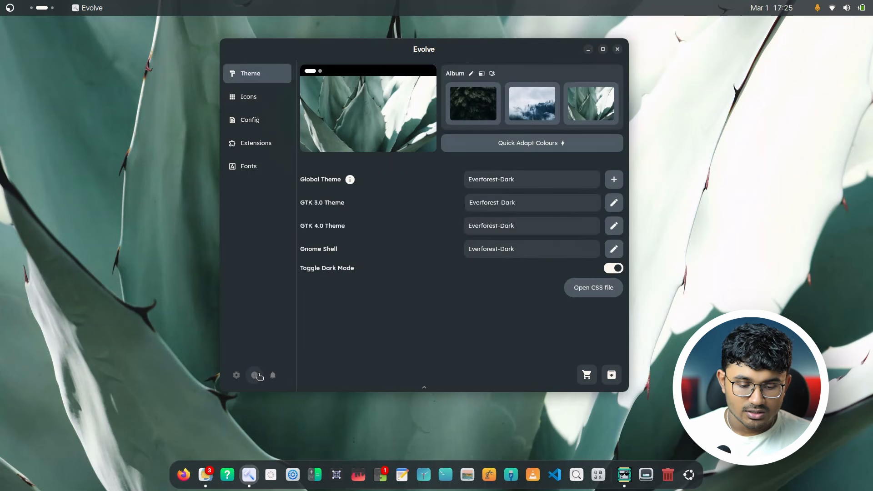
pyautogui.click(587, 375)
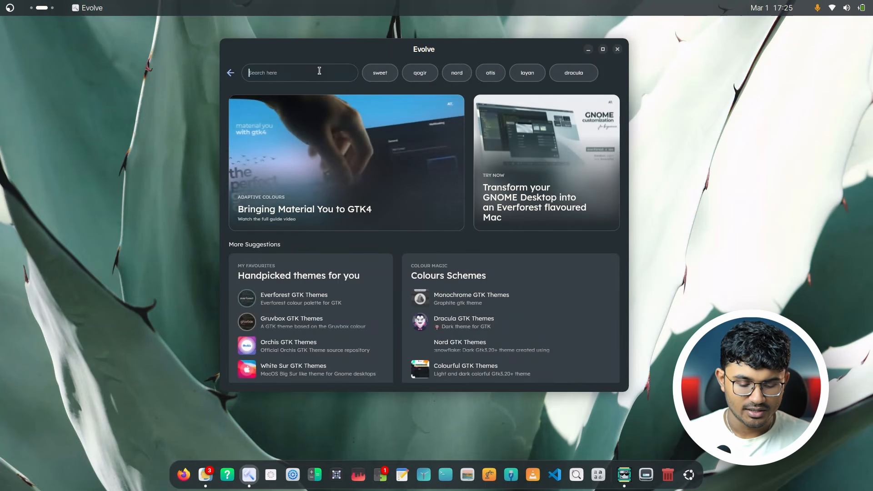
pyautogui.write('grap')
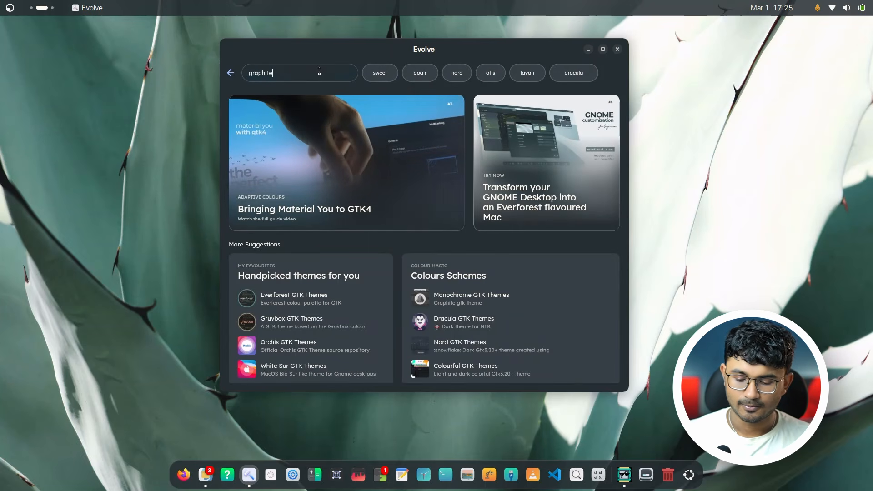
pyautogui.write('hite')
pyautogui.press('Return')
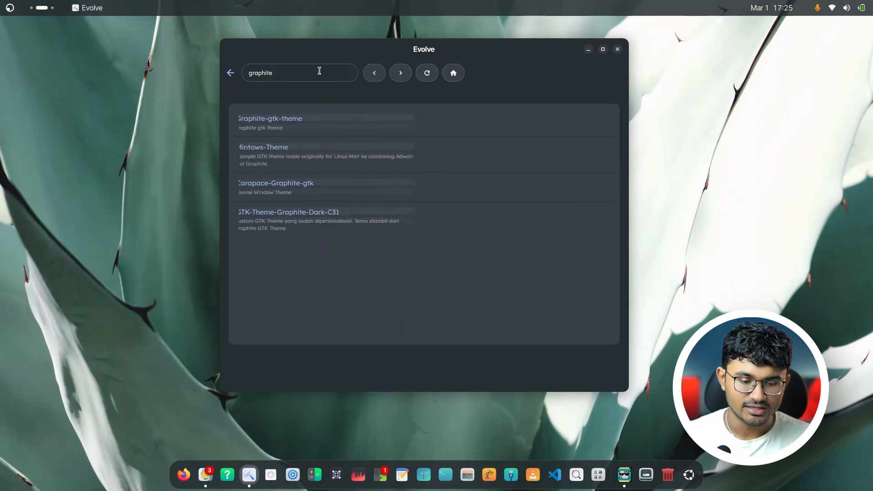
pyautogui.click(269, 123)
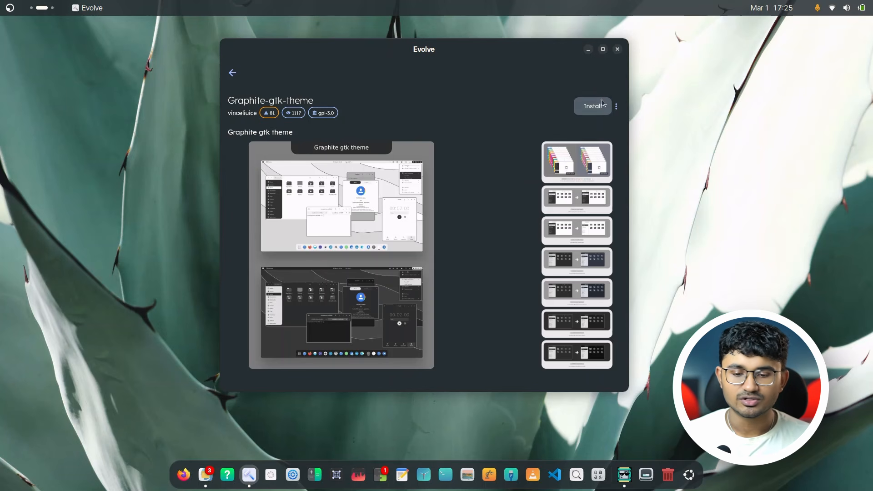
# Start installing Graphite-gtk-theme and return to the Theme page
pyautogui.click(589, 110)
pyautogui.click(510, 288)
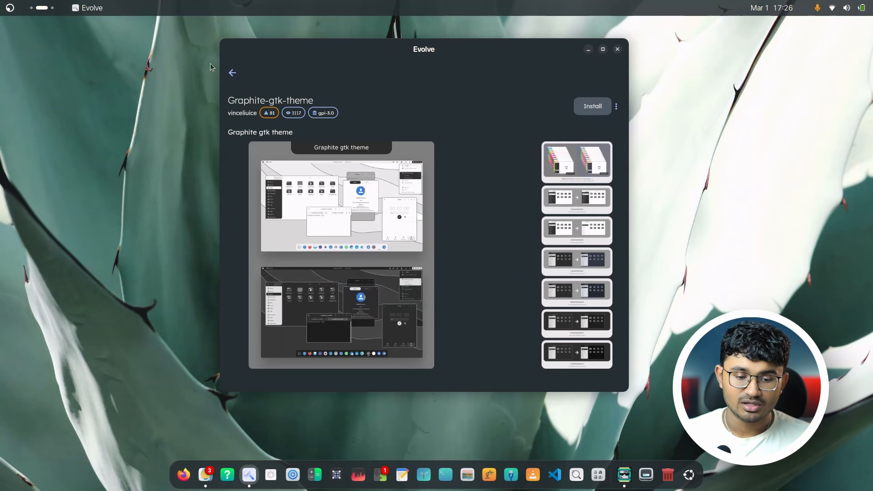
pyautogui.click(232, 73)
pyautogui.click(233, 73)
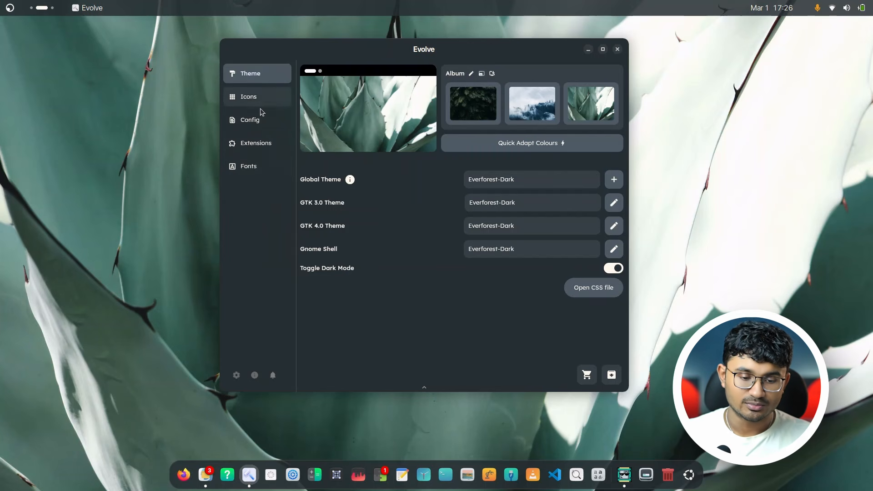
# Select Graphite-Dark as the global theme on the Theme page and apply it
pyautogui.click(254, 145)
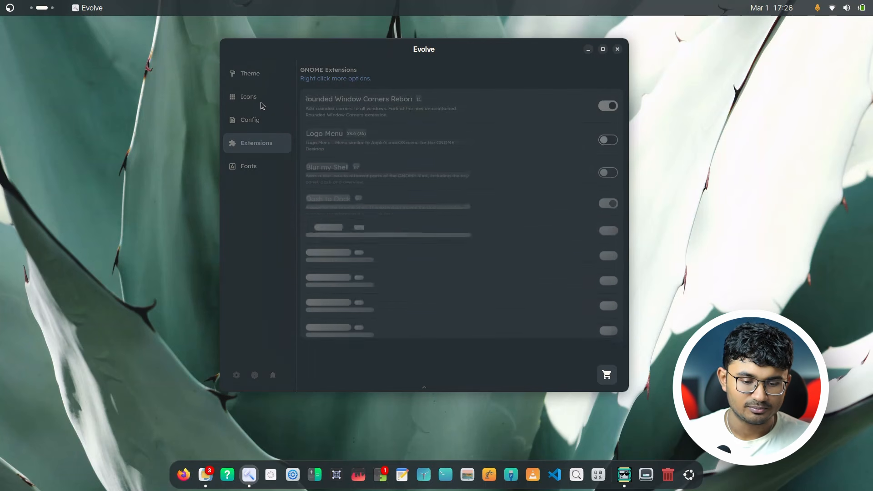
pyautogui.click(254, 78)
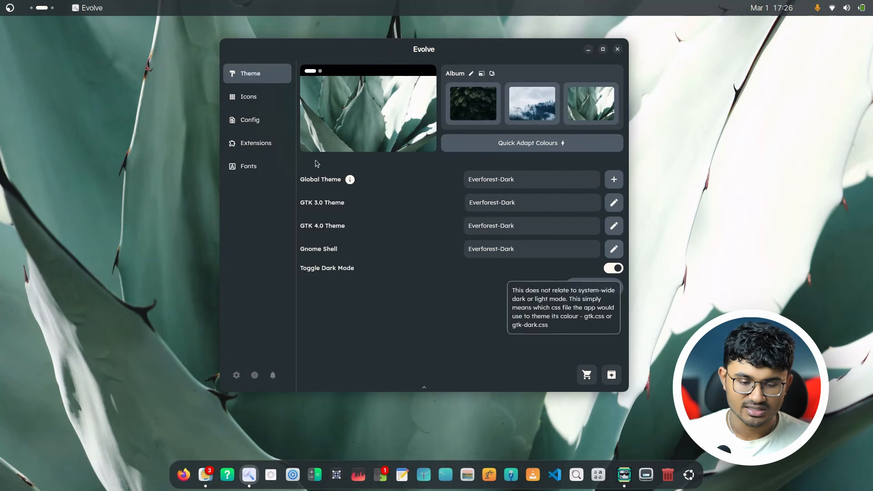
pyautogui.click(490, 178)
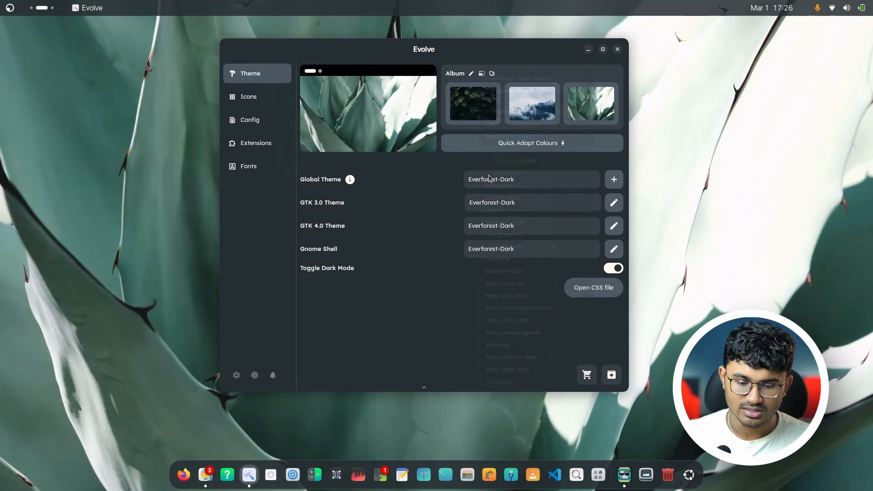
pyautogui.scroll(-3, 502, 349)
pyautogui.scroll(3, 503, 343)
pyautogui.scroll(-3, 502, 344)
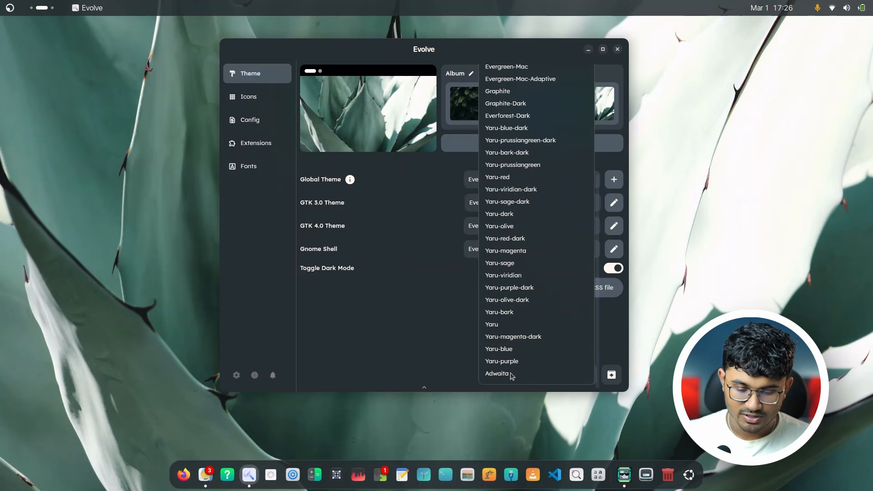
pyautogui.scroll(3, 498, 330)
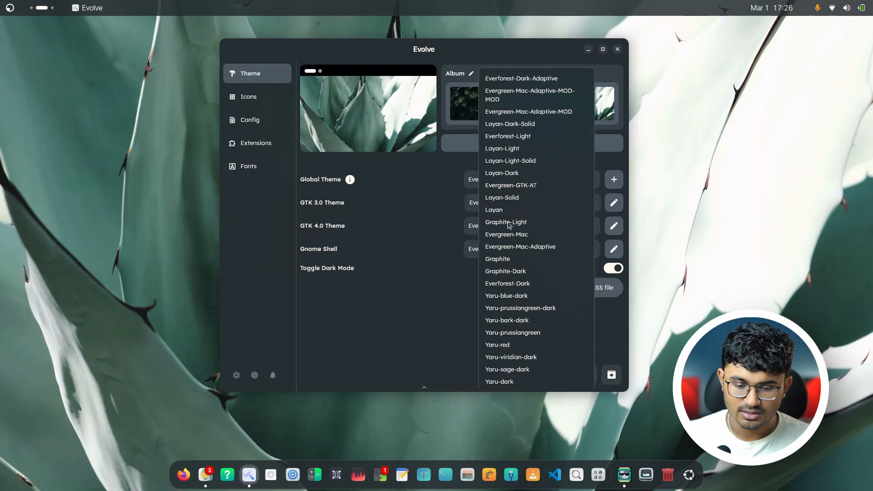
pyautogui.click(522, 274)
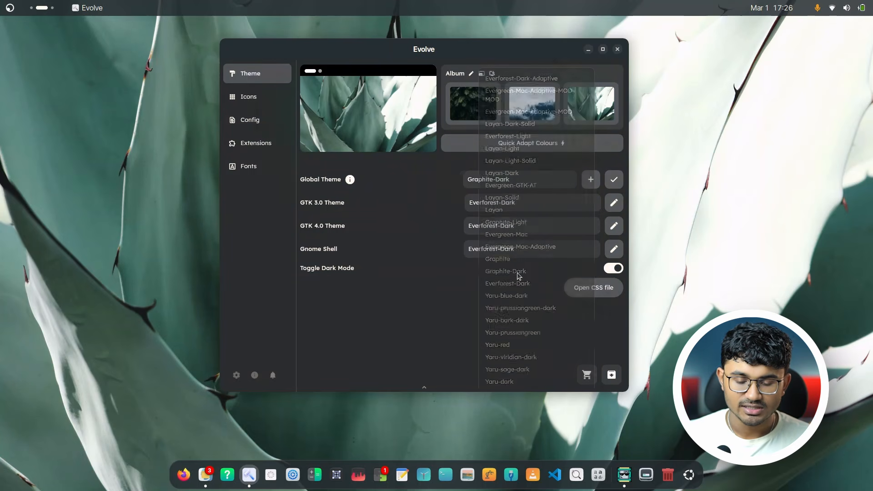
pyautogui.click(614, 179)
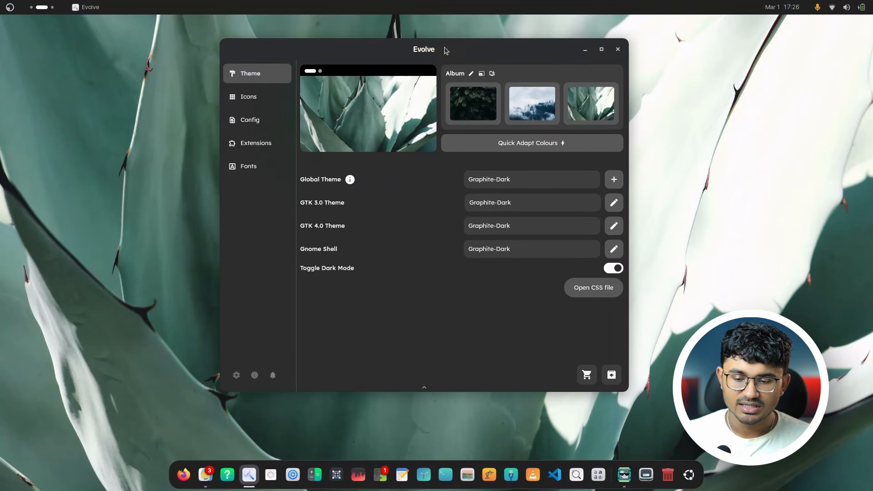
# Examine the GNOME quick settings panel with the new theme applied
pyautogui.click(824, 7)
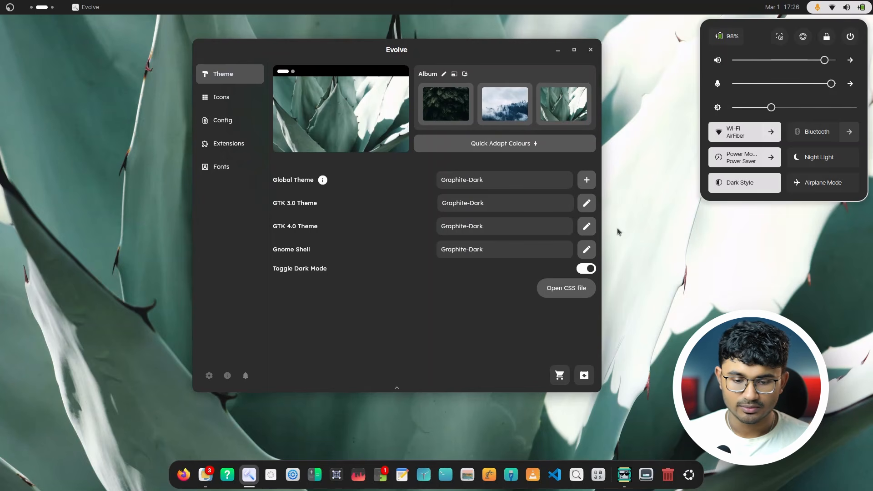
pyautogui.click(803, 36)
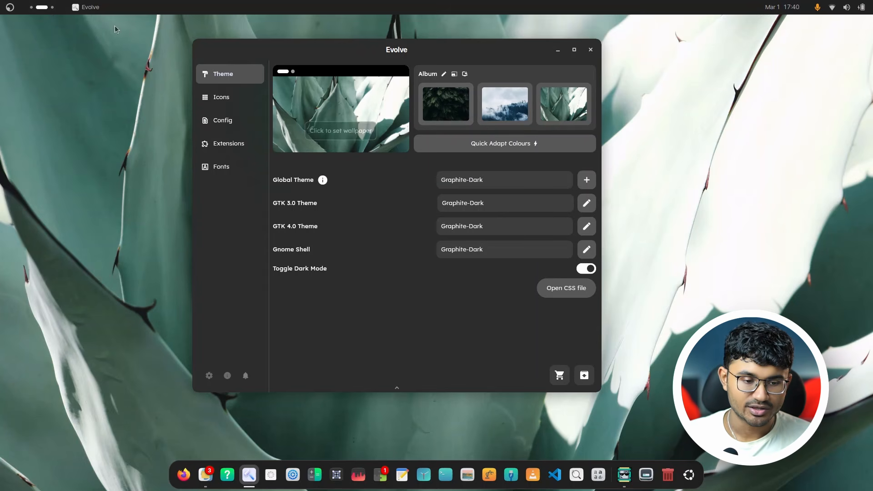
# Switch to Files and extract Graphite-Dark-Dots.zip inside the n-dot series folder
pyautogui.scroll(1, 44, 8)
pyautogui.click(452, 181)
pyautogui.click(316, 181)
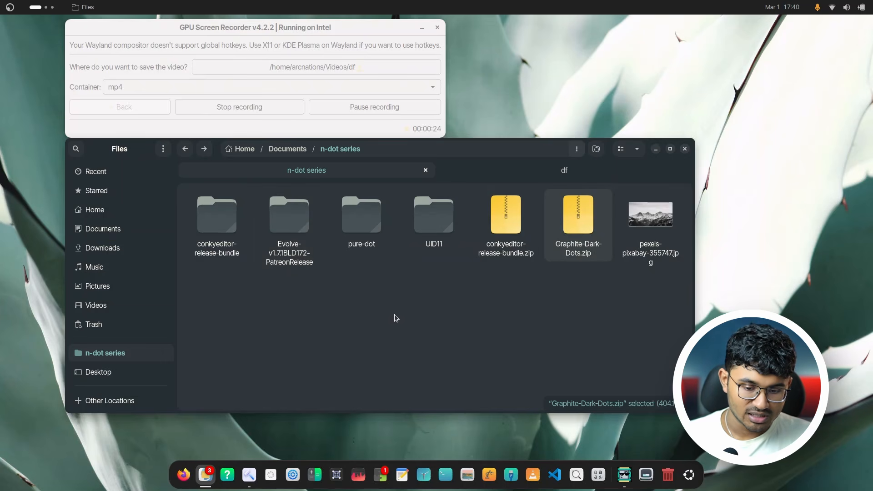
pyautogui.rightClick(587, 264)
pyautogui.click(600, 269)
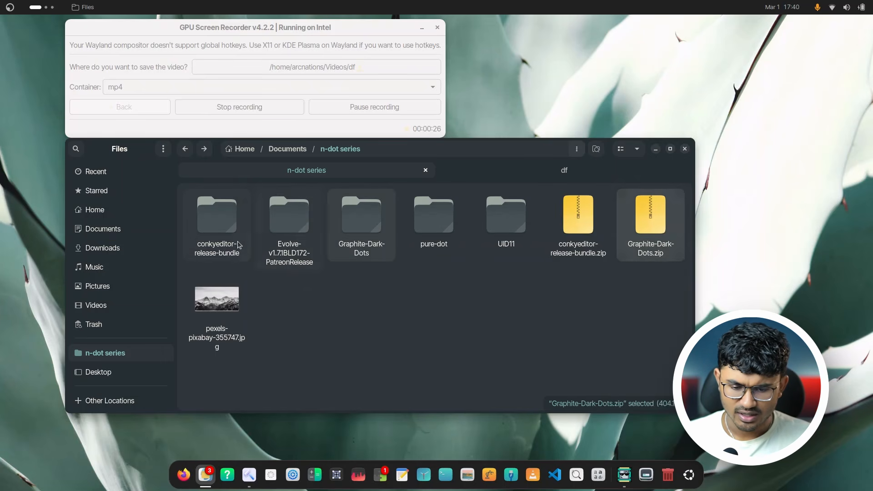
# Switch to Evolve, search its font store for doto and open the Doto font page
pyautogui.scroll(-1, 38, 8)
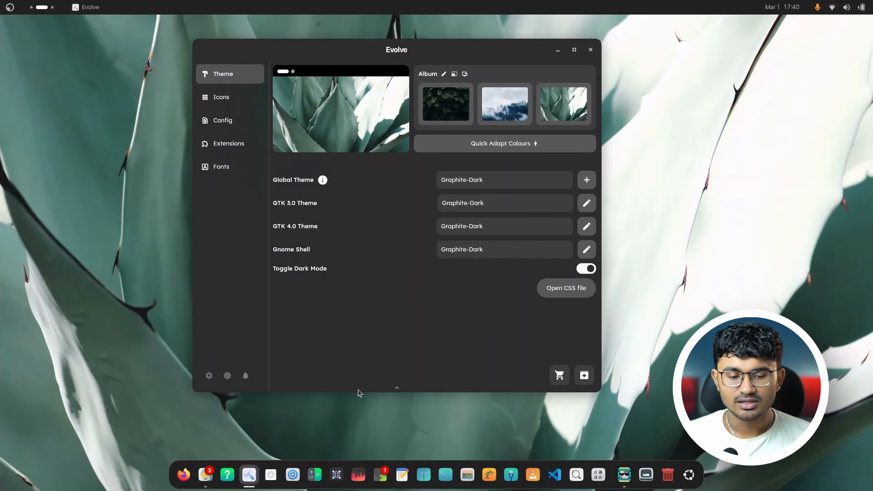
pyautogui.click(222, 167)
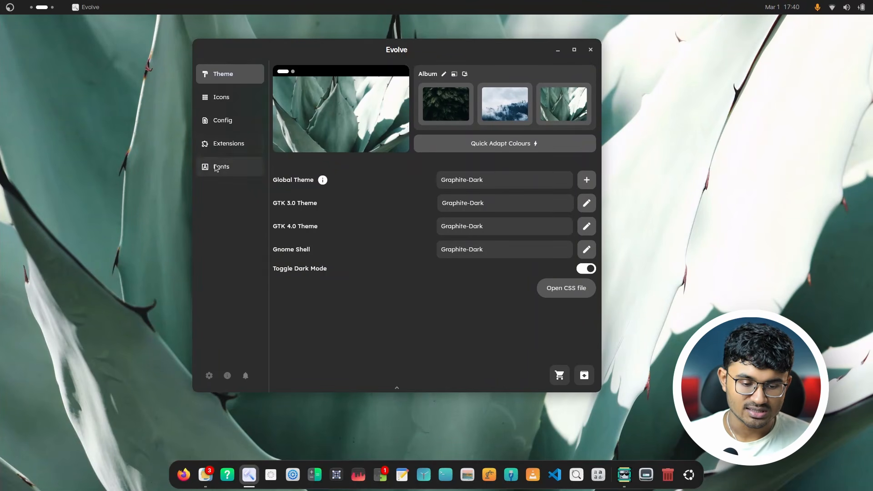
pyautogui.click(590, 49)
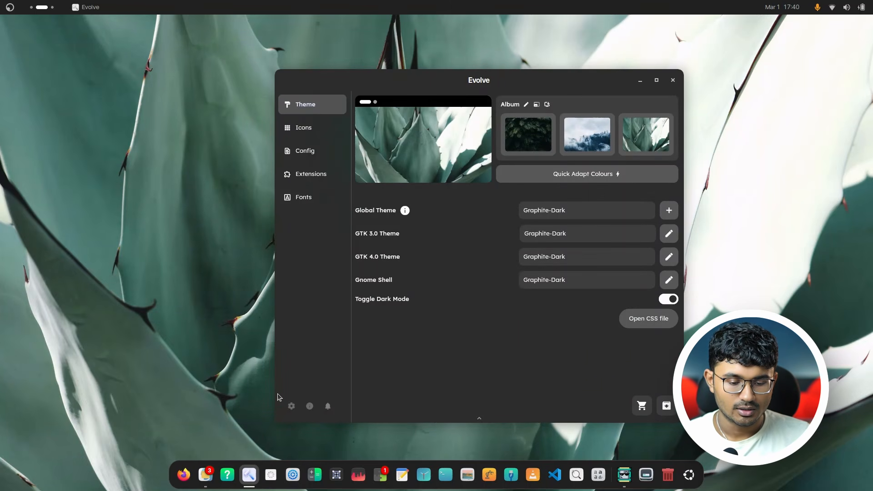
pyautogui.click(311, 198)
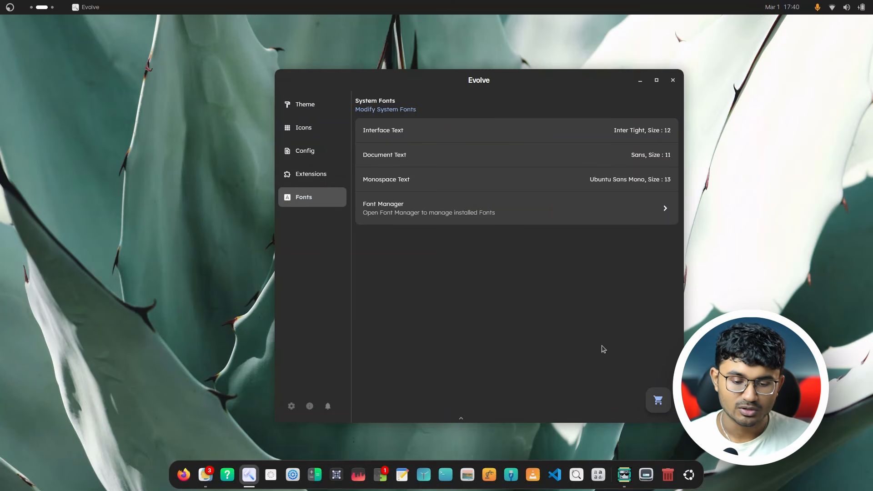
pyautogui.click(658, 400)
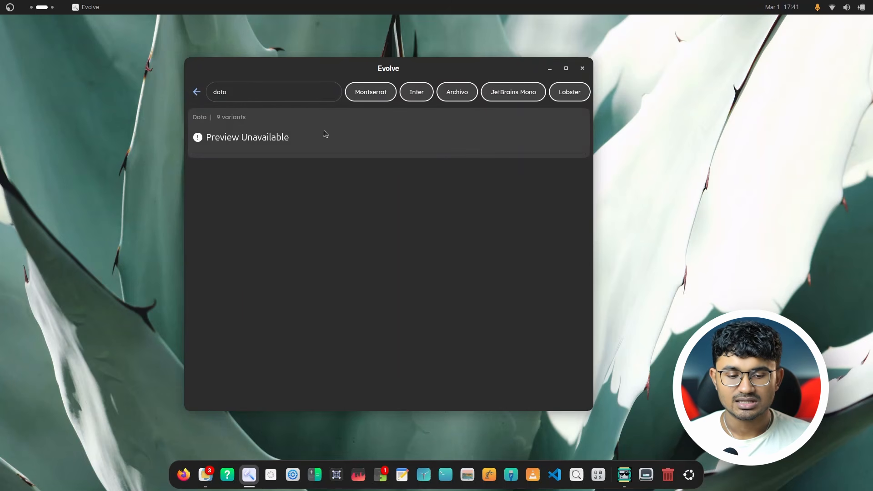
pyautogui.click(247, 146)
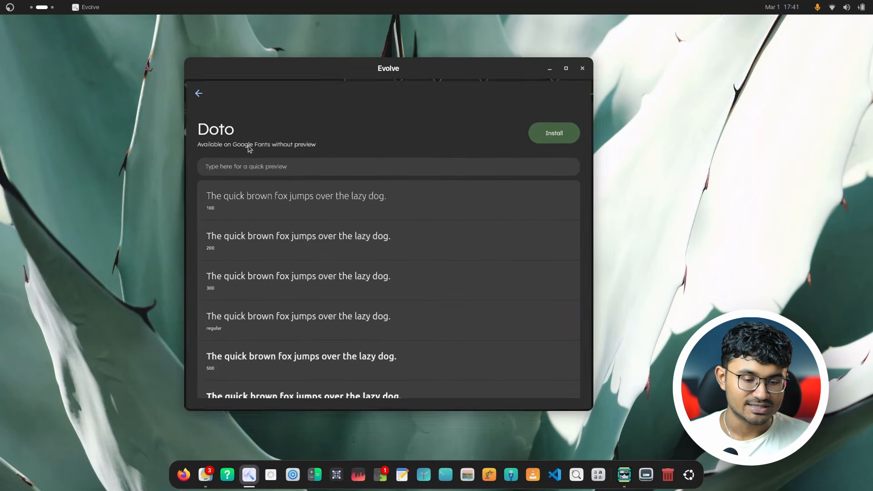
# Look through the Doto font variants and install the font
pyautogui.scroll(-3, 439, 297)
pyautogui.scroll(3, 439, 297)
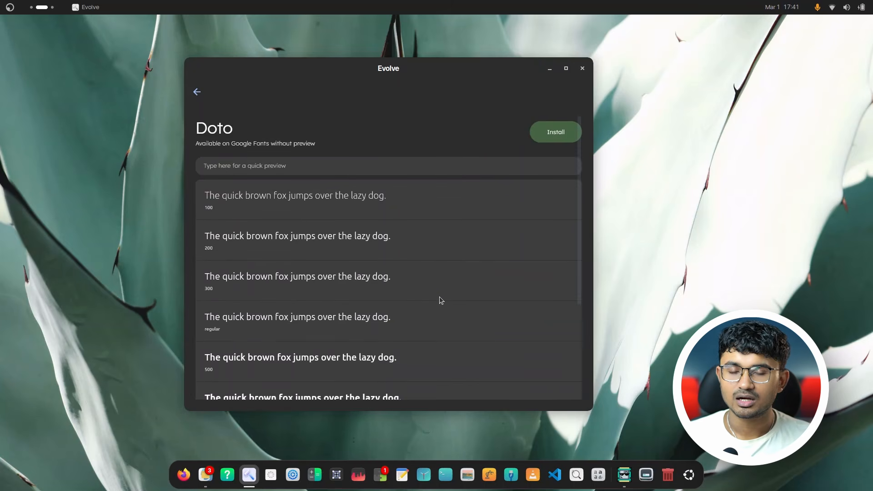
pyautogui.click(554, 139)
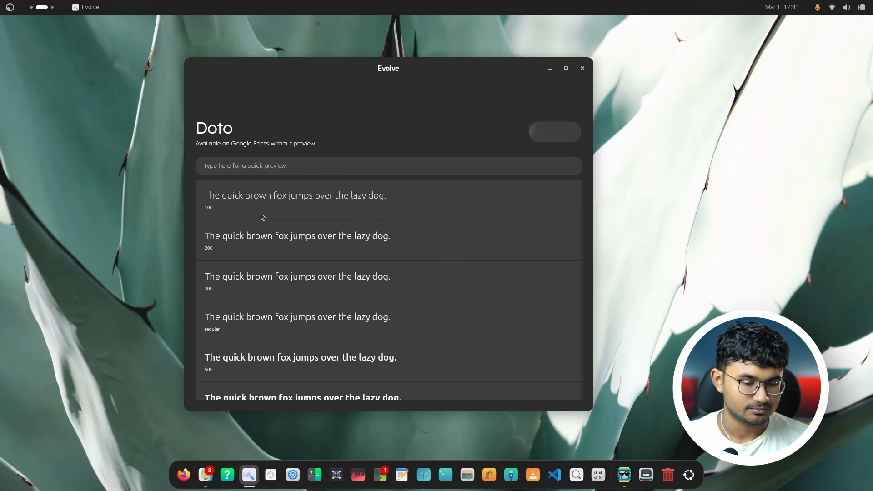
pyautogui.scroll(1, 27, 2)
pyautogui.scroll(-1, 28, 4)
pyautogui.scroll(1, 28, 4)
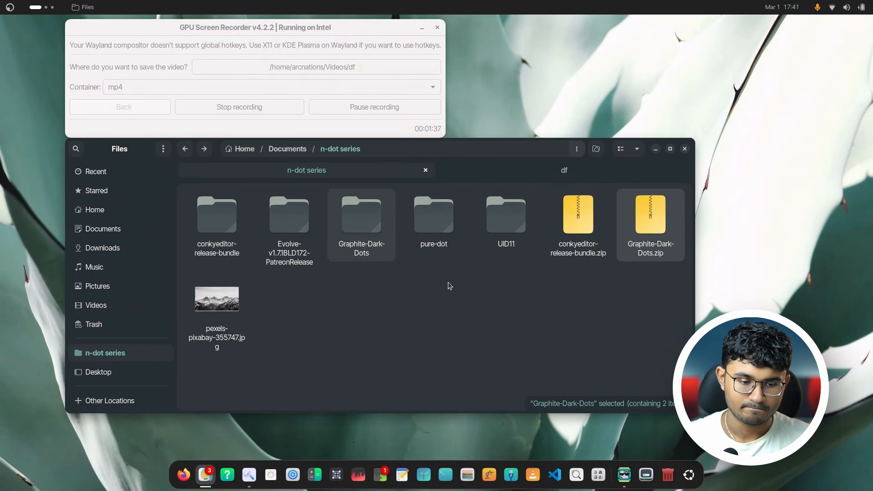
pyautogui.scroll(-1, 53, 4)
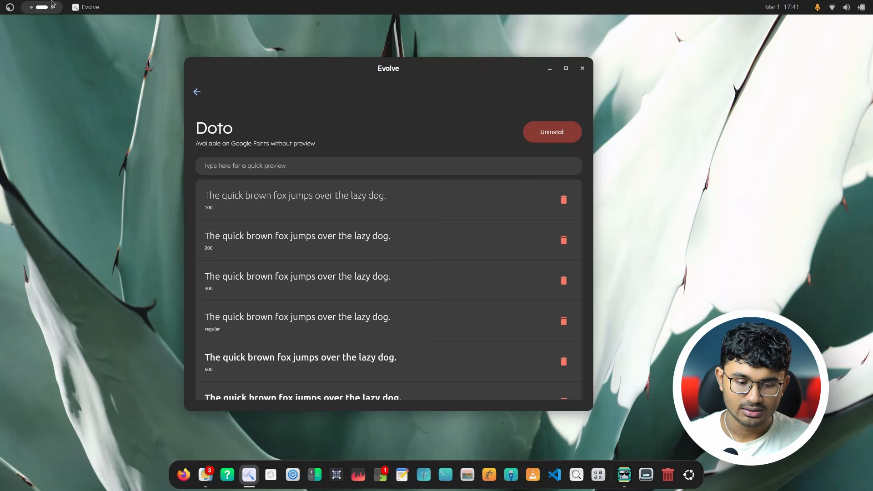
# Find JetBrains Mono in the font store and install it
pyautogui.click(197, 91)
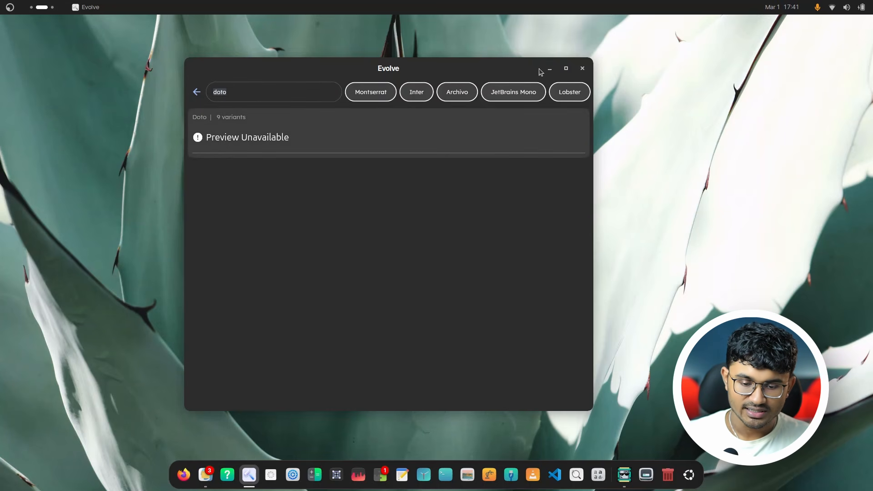
pyautogui.click(514, 98)
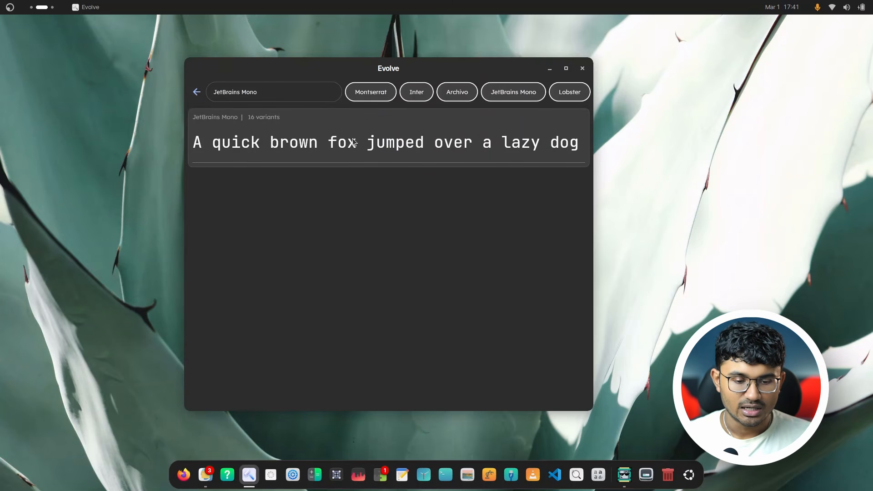
pyautogui.click(335, 139)
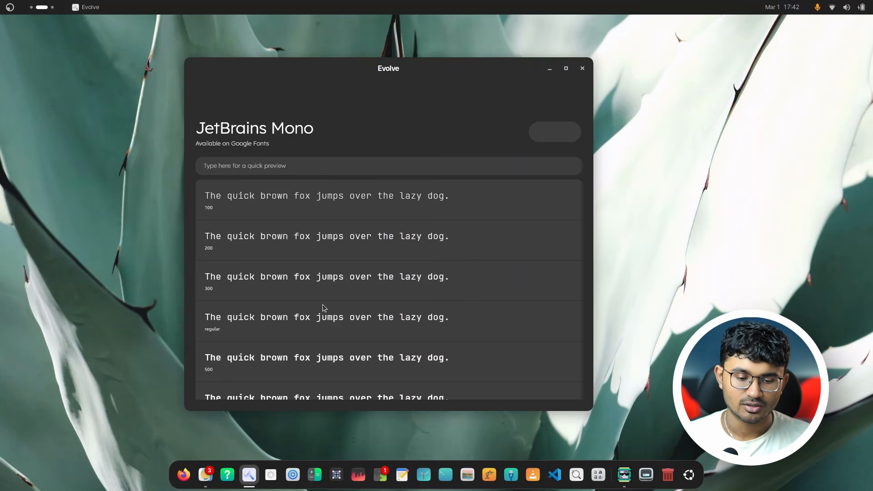
# Switch to Files and copy the Graphite-Dark-Dots folder from n-dot series into the .themes folder in Home
pyautogui.hotkey('ctrl', 'alt', 'Left')
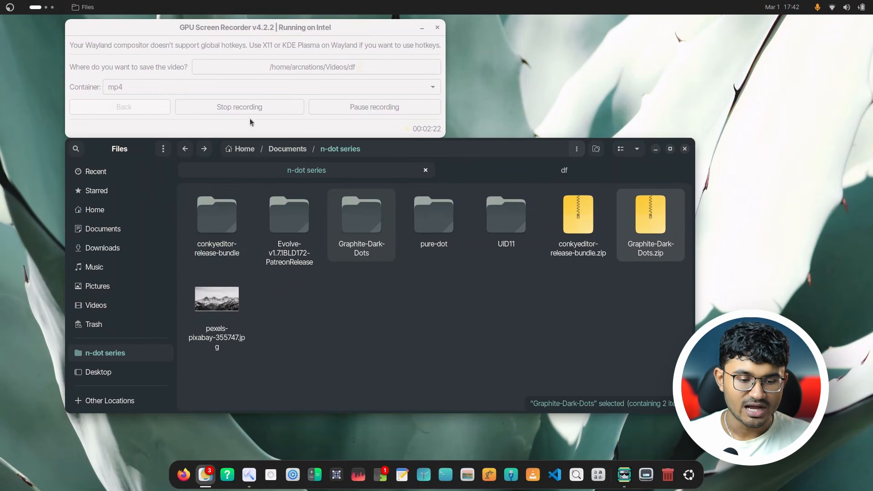
pyautogui.click(468, 350)
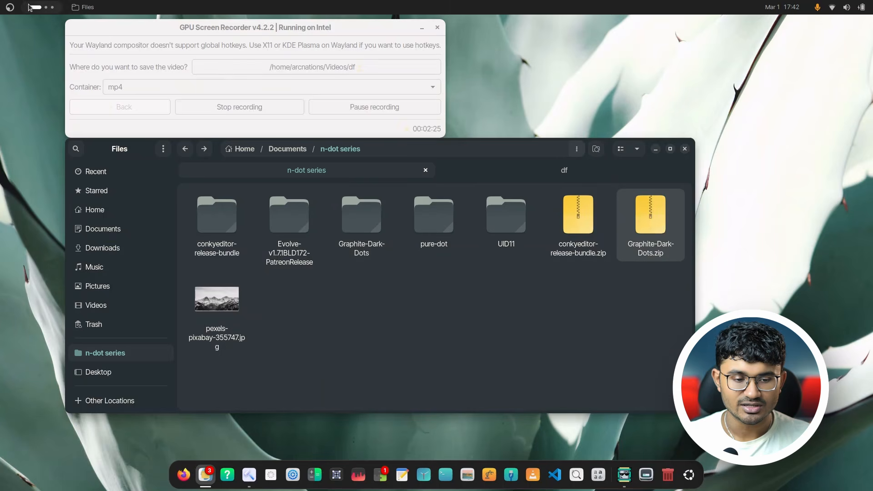
pyautogui.scroll(-1, 23, 6)
pyautogui.scroll(1, 24, 9)
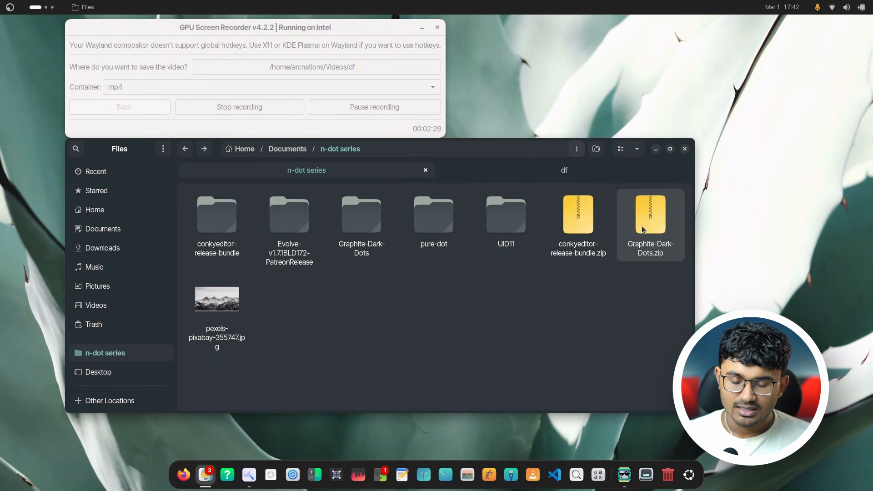
pyautogui.click(361, 230)
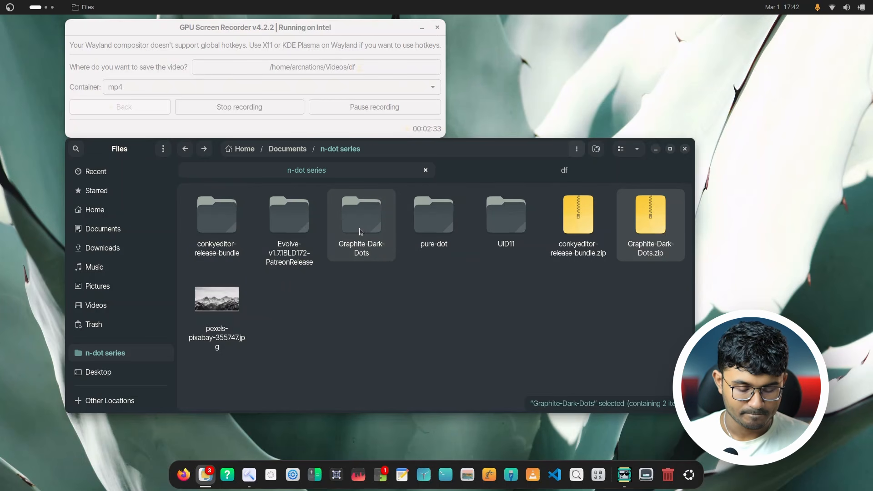
pyautogui.middleClick(132, 210)
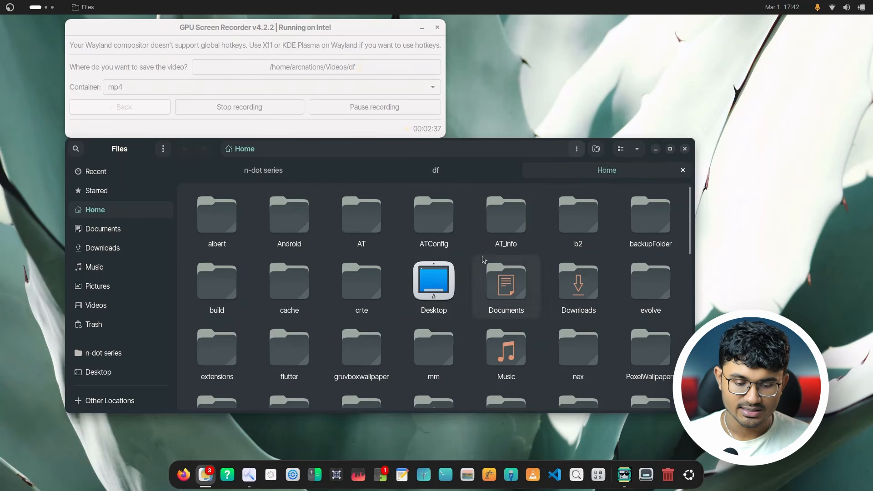
pyautogui.write('.themes')
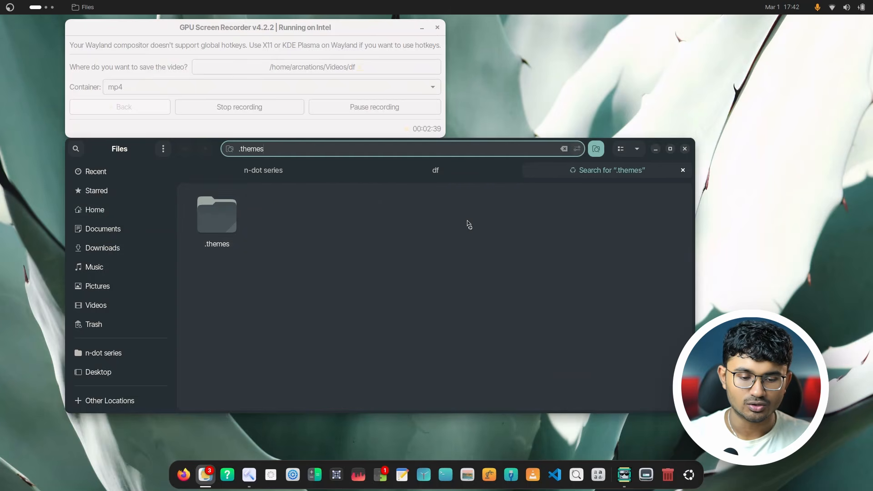
pyautogui.press('Return')
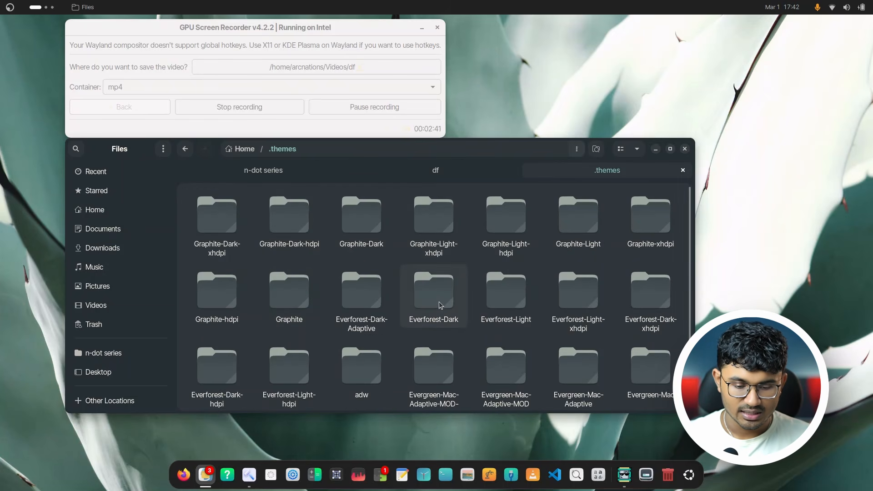
pyautogui.hotkey('ctrl', 'v')
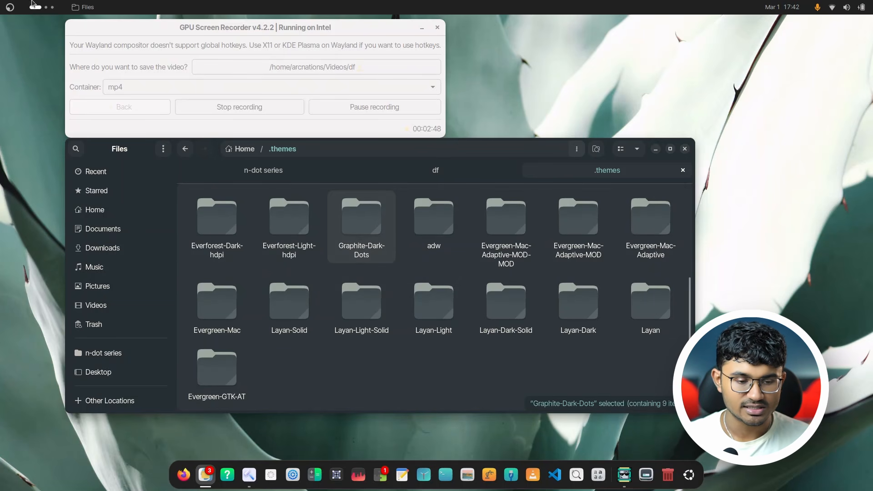
# Switch to Evolve, leave the font store and apply Graphite-Dark-Dots as the global theme
pyautogui.scroll(-1, 32, 4)
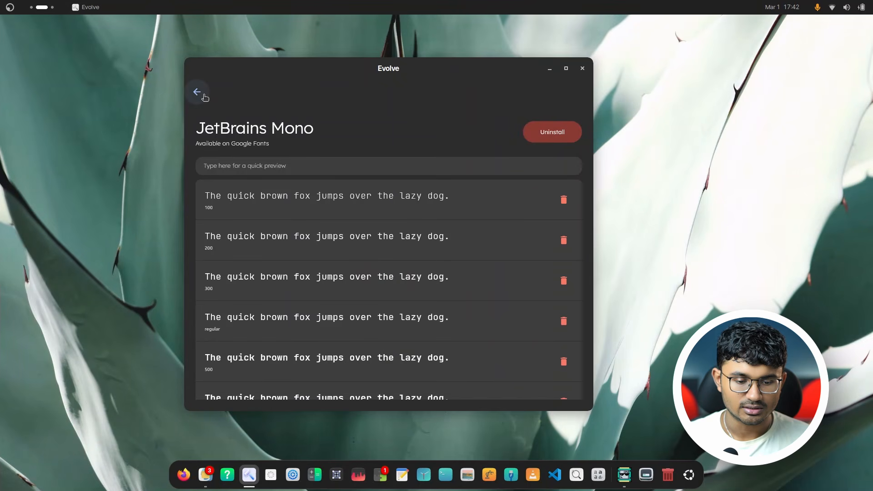
pyautogui.click(204, 96)
pyautogui.click(203, 94)
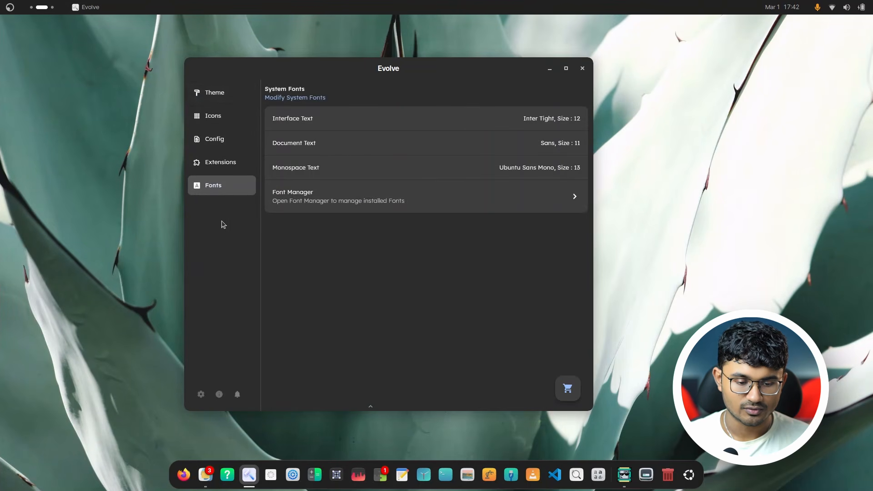
pyautogui.click(228, 97)
pyautogui.click(493, 200)
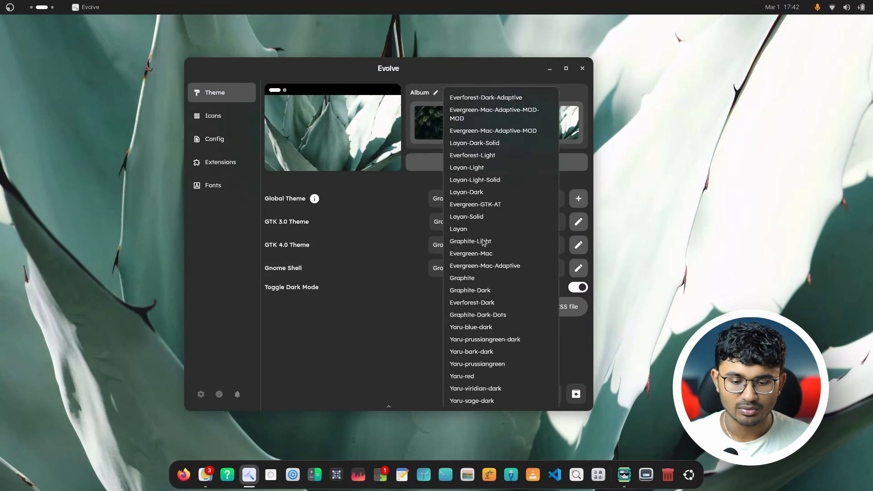
pyautogui.scroll(-5, 496, 385)
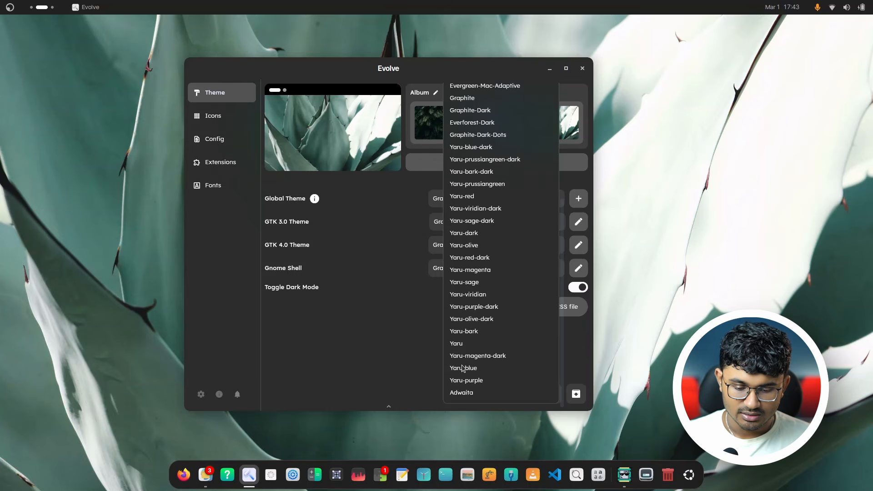
pyautogui.scroll(5, 485, 221)
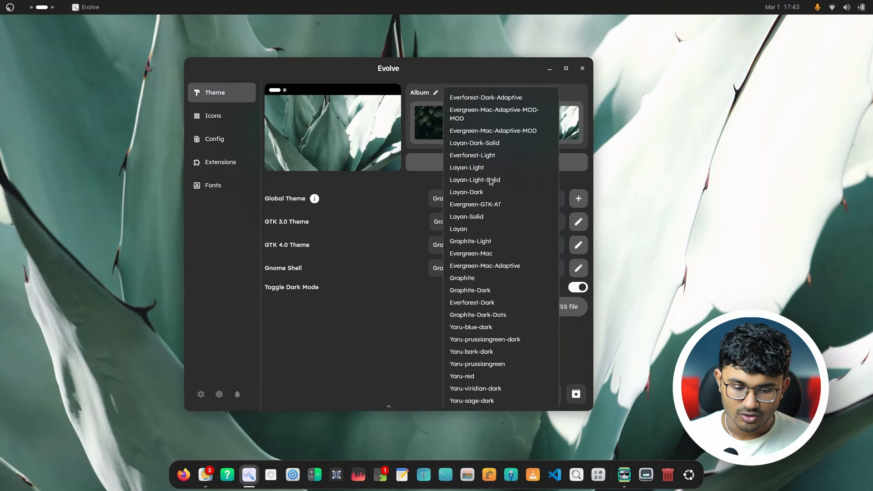
pyautogui.click(468, 316)
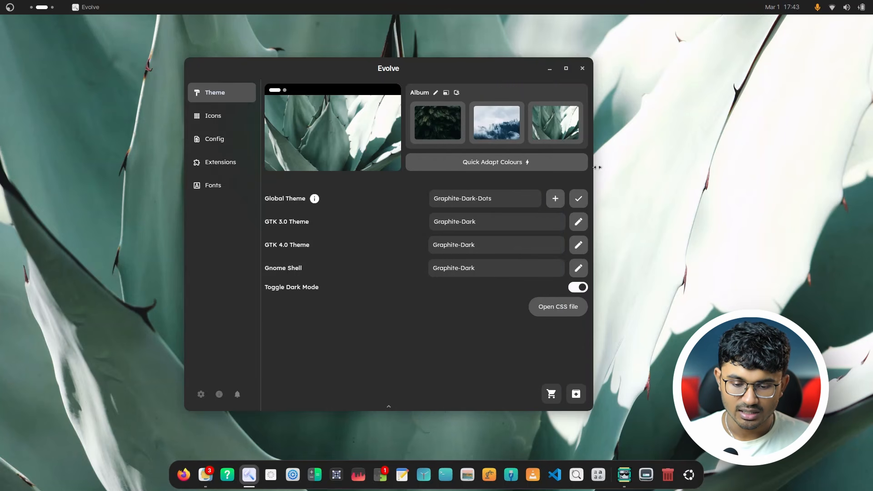
pyautogui.click(579, 204)
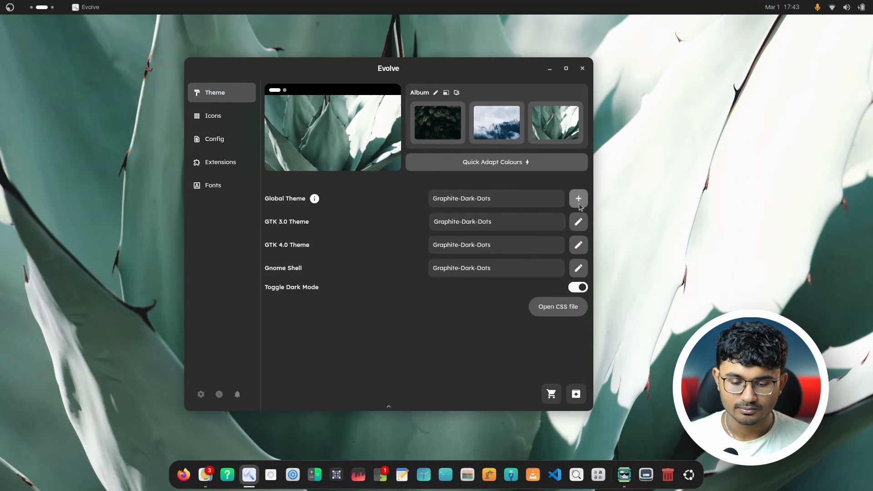
# Close Evolve and the open Files window, then relaunch Files to check the applied theme and close it
pyautogui.click(582, 69)
pyautogui.click(206, 474)
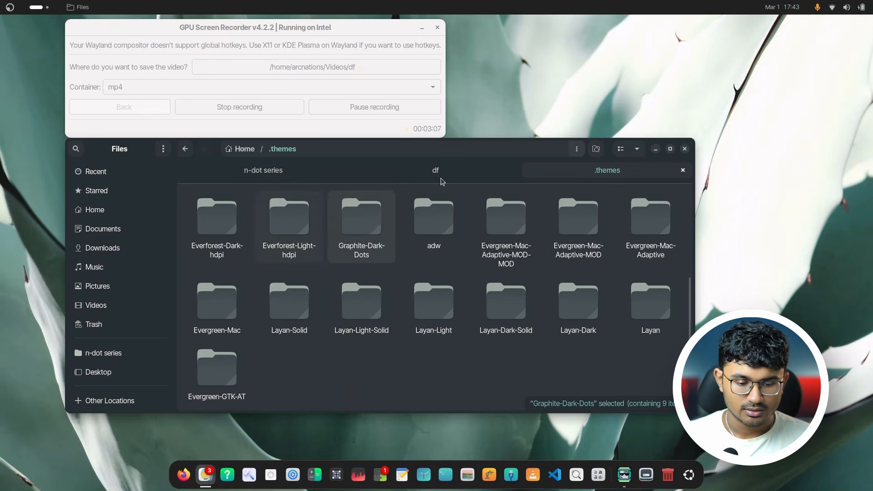
pyautogui.click(684, 148)
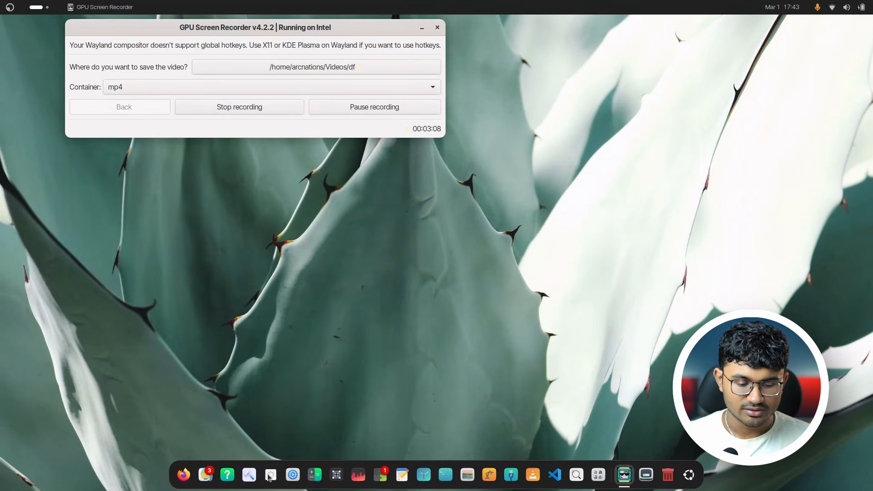
pyautogui.click(207, 476)
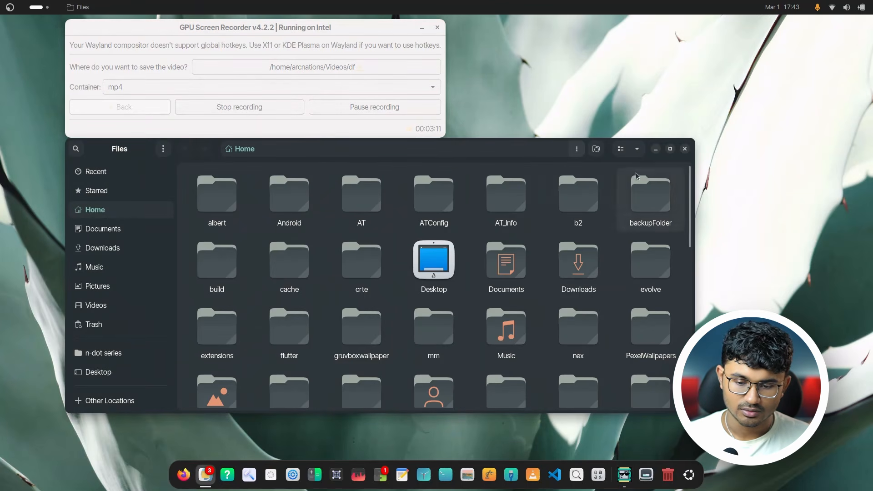
pyautogui.click(684, 149)
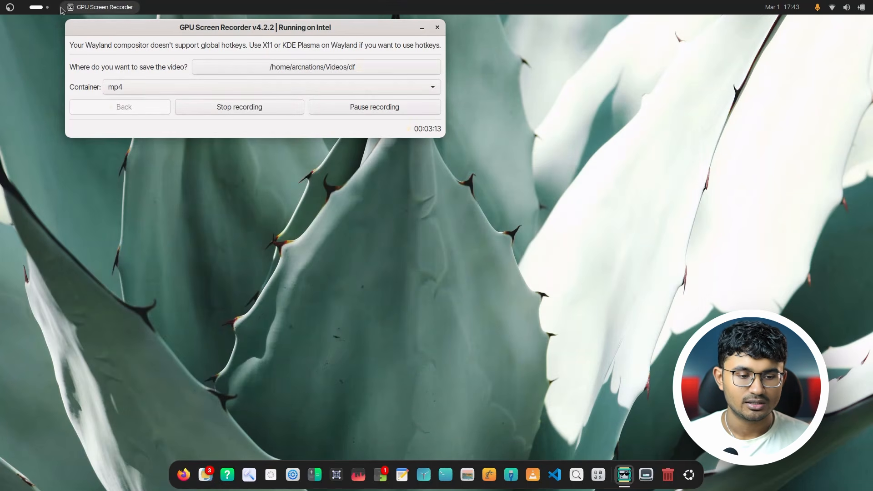
# Open the system Settings and examine the theme in its About dialog, closing both when done
pyautogui.scroll(-1, 48, 8)
pyautogui.click(833, 6)
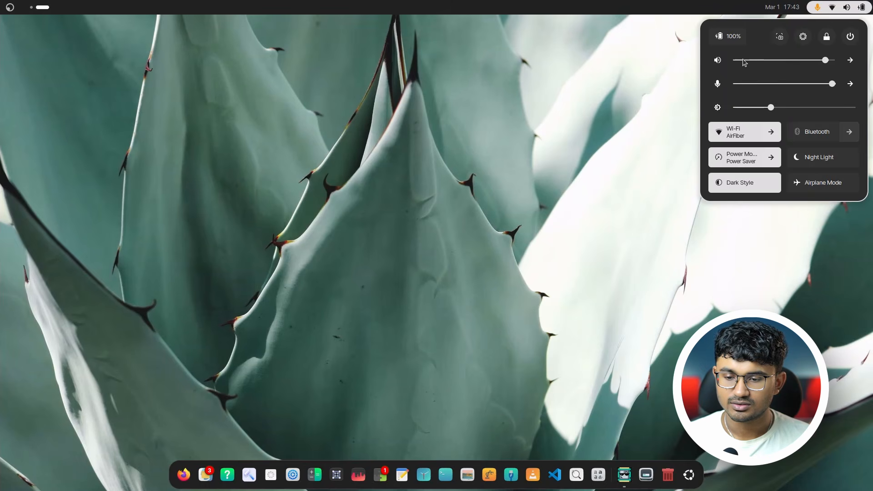
pyautogui.click(803, 36)
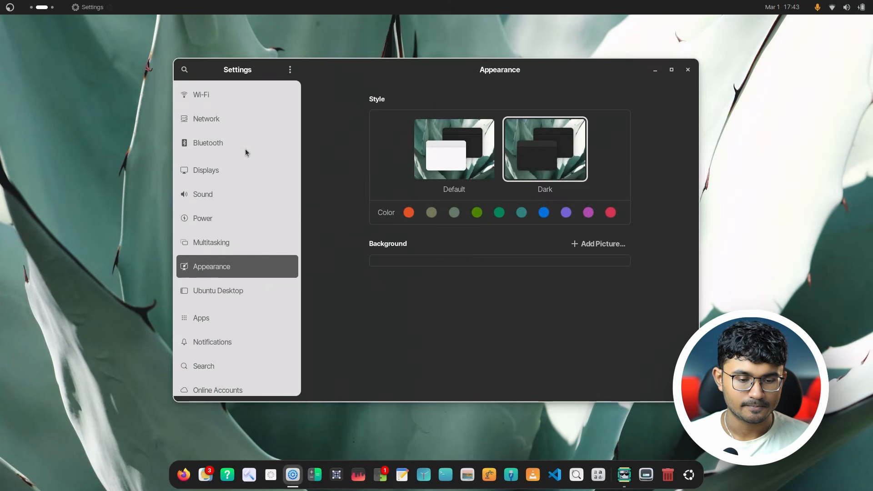
pyautogui.click(289, 69)
pyautogui.click(266, 117)
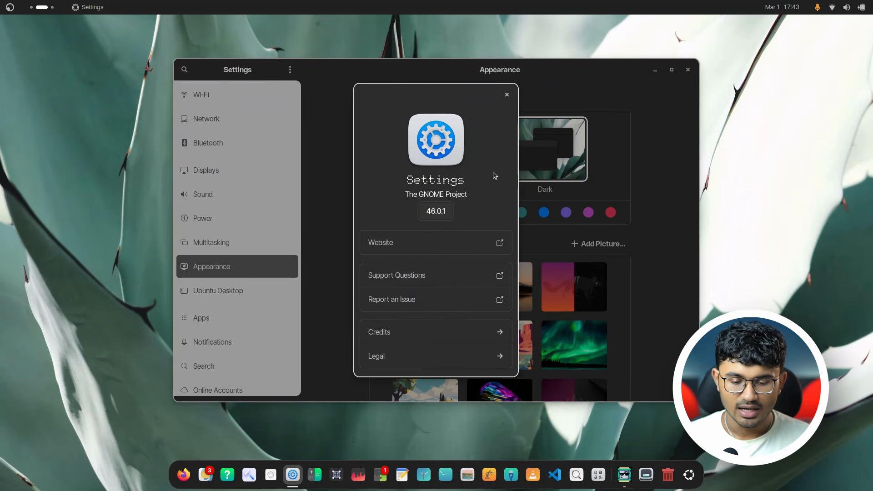
pyautogui.click(506, 94)
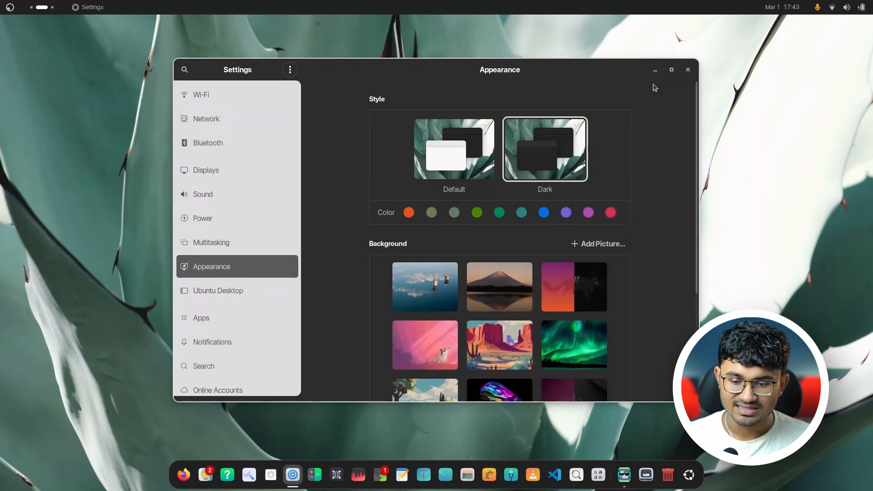
pyautogui.click(688, 70)
# Reopen Evolve, bring its window into view and show the system font settings
pyautogui.click(249, 475)
pyautogui.scroll(-1, 33, 7)
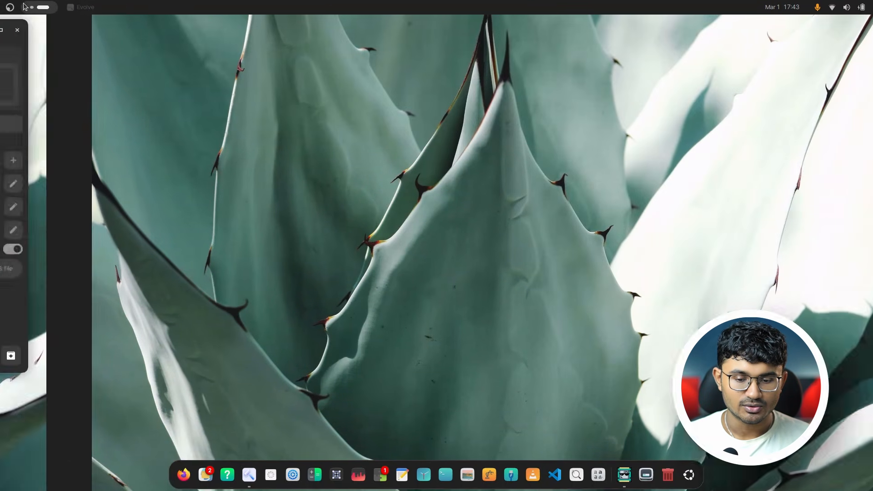
pyautogui.click(40, 7)
pyautogui.click(30, 204)
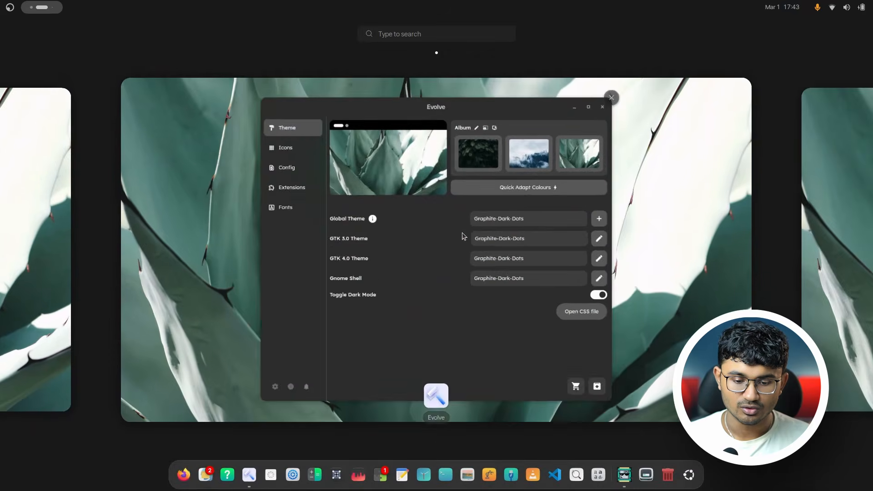
pyautogui.click(464, 237)
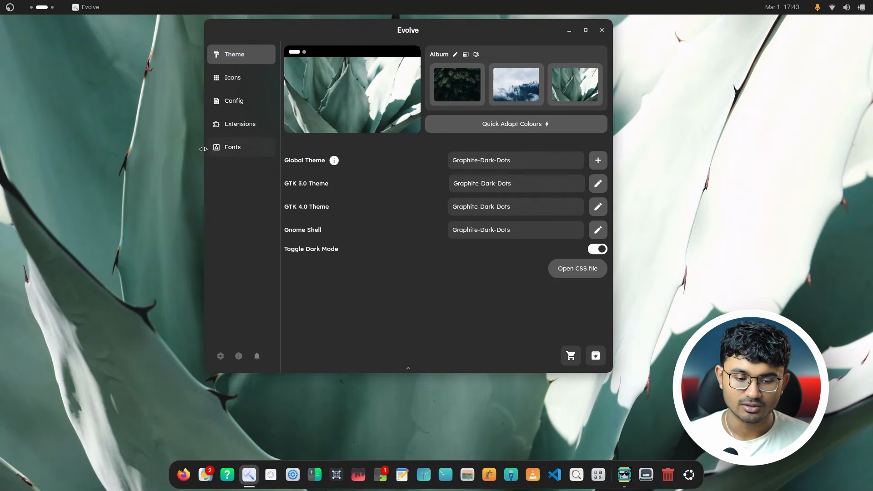
pyautogui.click(225, 153)
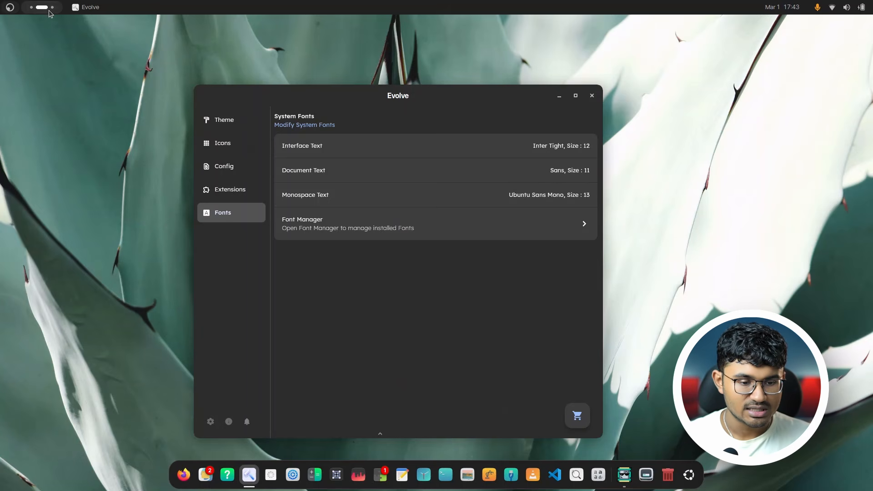
pyautogui.scroll(1, 49, 12)
pyautogui.scroll(-1, 50, 11)
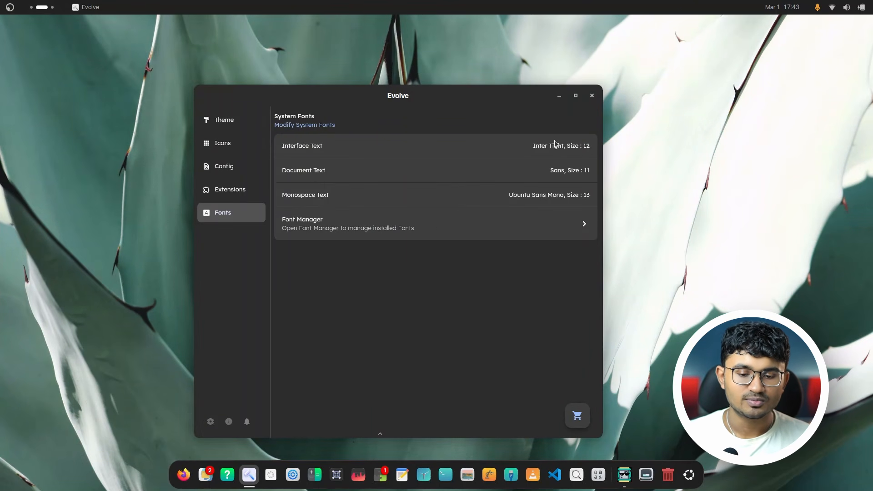
# Search the fonts for jet and set the Interface Text font to JetBrains Mono
pyautogui.click(553, 150)
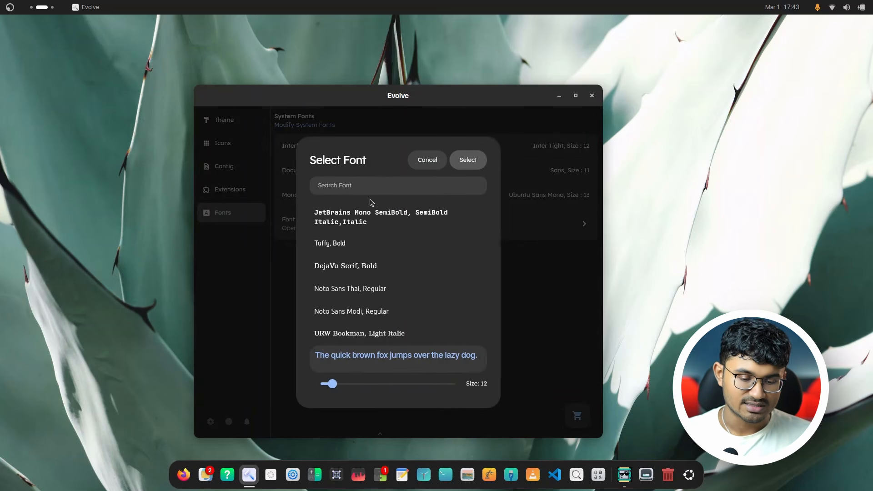
pyautogui.scroll(-2, 366, 240)
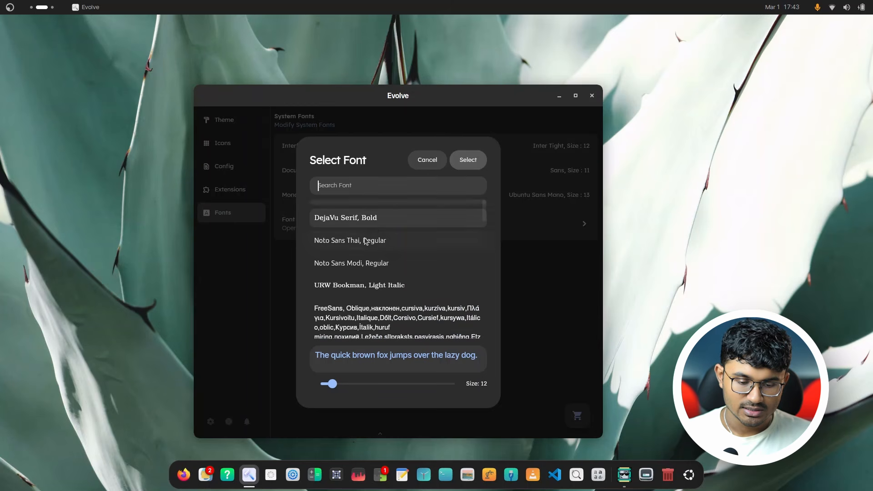
pyautogui.scroll(2, 361, 230)
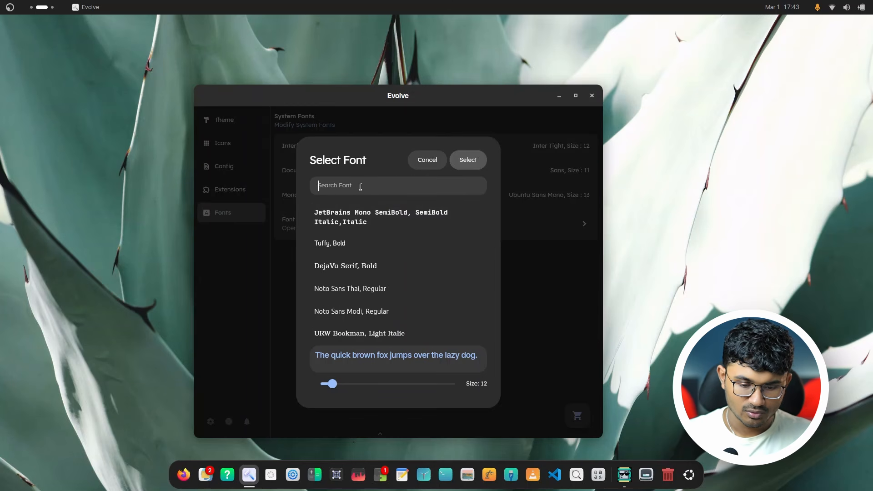
pyautogui.click(360, 187)
pyautogui.write('jet')
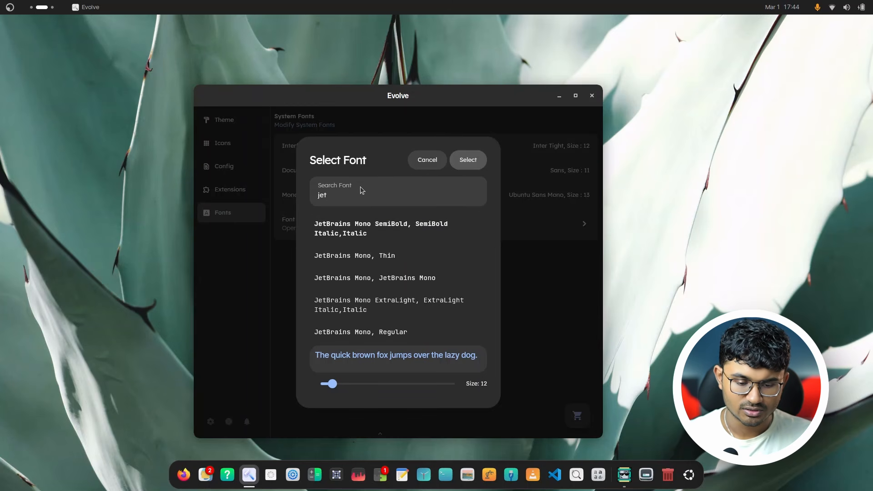
pyautogui.click(375, 282)
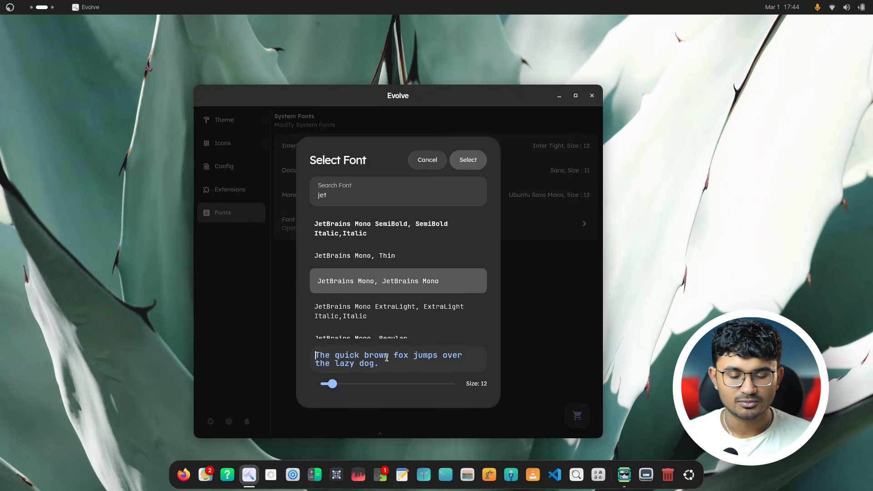
pyautogui.click(471, 164)
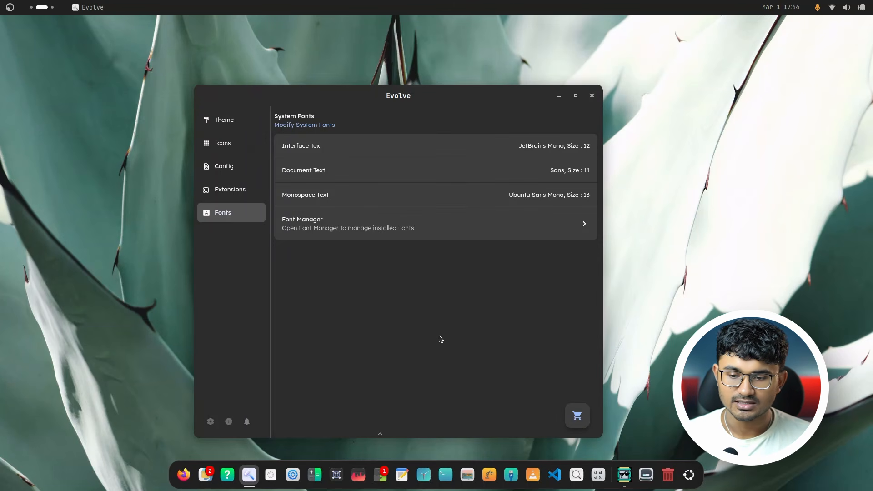
# Examine the new interface font in the calendar with notifications and in the quick settings
pyautogui.click(800, 8)
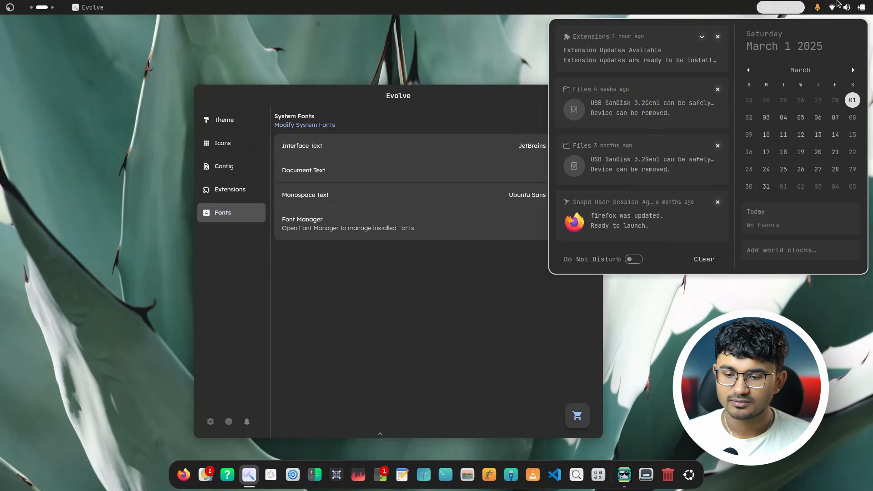
pyautogui.click(839, 6)
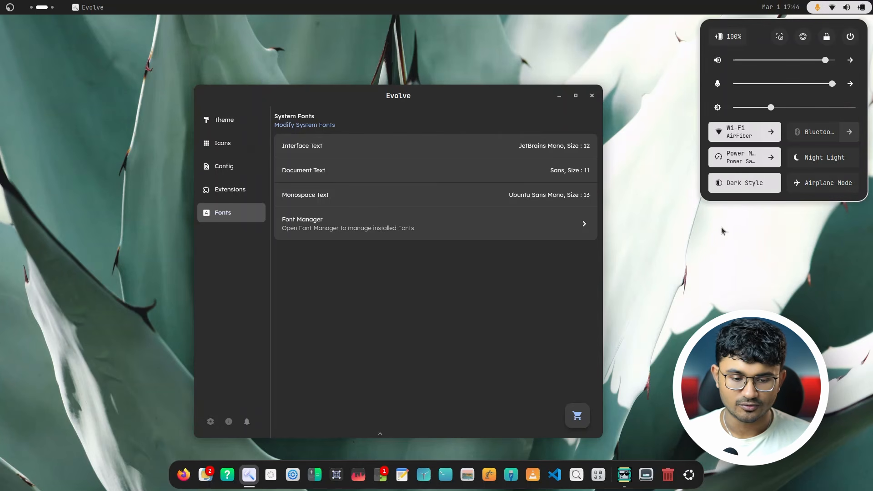
pyautogui.click(418, 296)
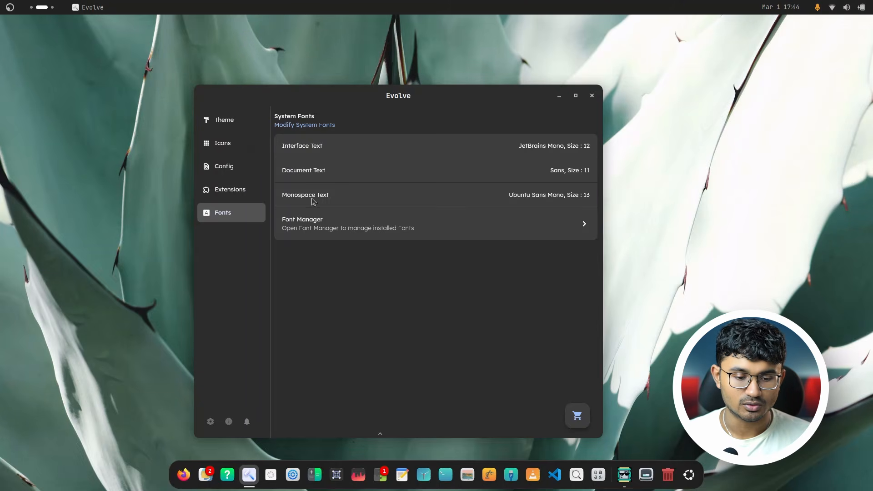
# Open the online wallpaper browser from Evolve's theme settings and search for mountains black and white
pyautogui.click(234, 121)
pyautogui.moveTo(437, 106); pyautogui.dragTo(410, 72)
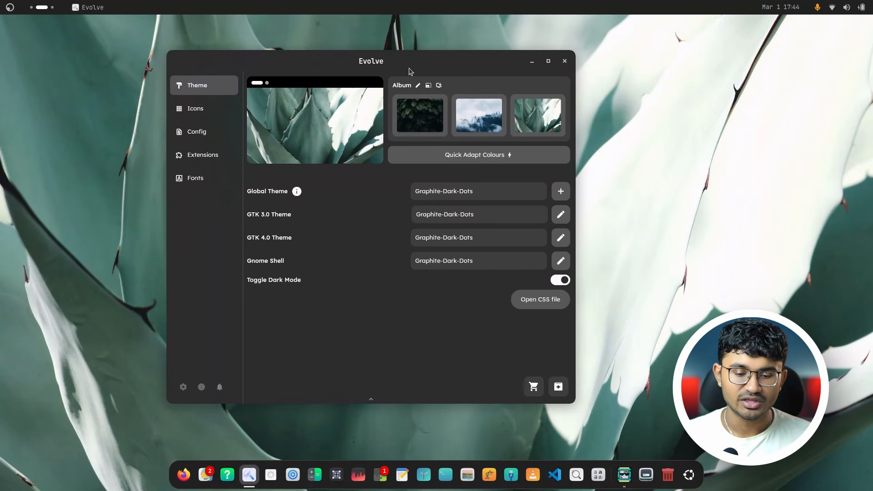
pyautogui.click(440, 85)
pyautogui.click(272, 119)
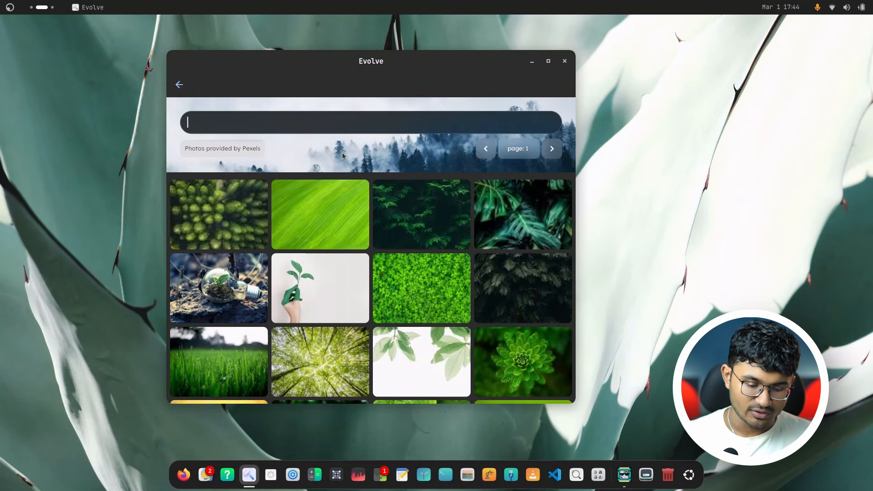
pyautogui.write('mountains')
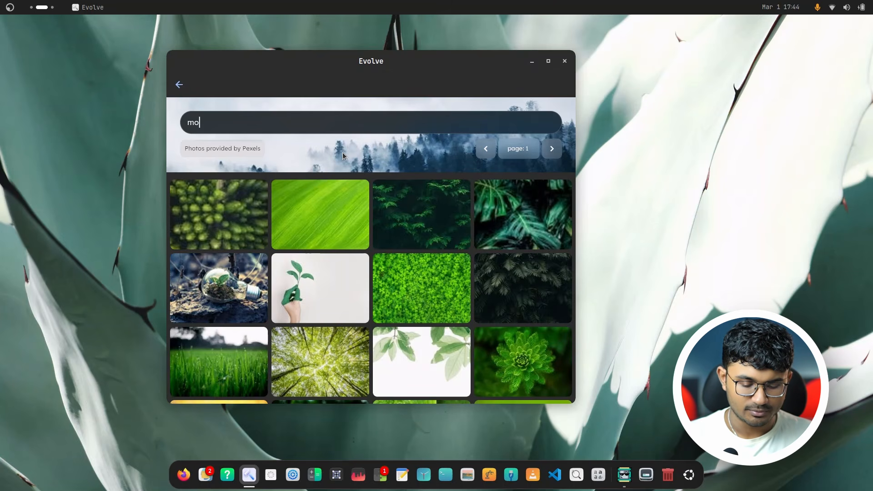
pyautogui.scroll(-2, 520, 296)
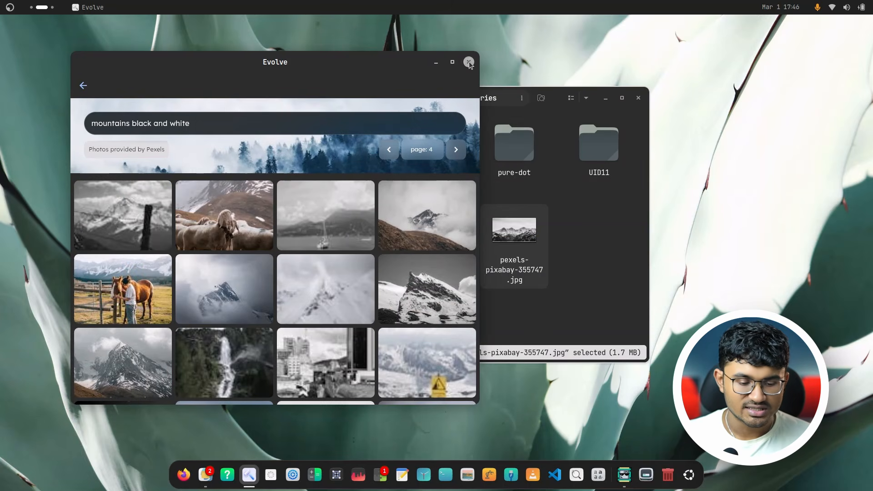
# Close Evolve, set pexels-pixabay-355747.jpg from the n-dot series folder as the desktop background, and show the desktop
pyautogui.click(469, 61)
pyautogui.rightClick(524, 259)
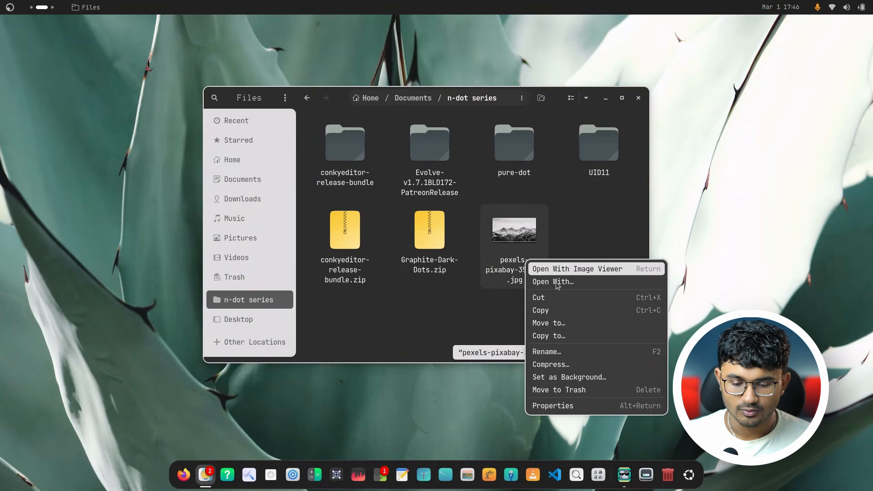
pyautogui.click(555, 378)
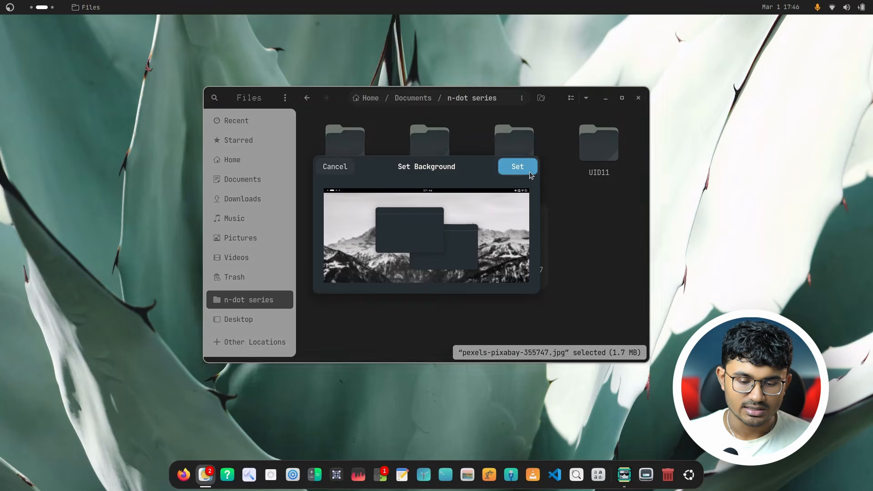
pyautogui.click(528, 172)
pyautogui.press('super+d')
# Reopen Evolve's system font settings and set the Interface Text font size to 10
pyautogui.click(249, 475)
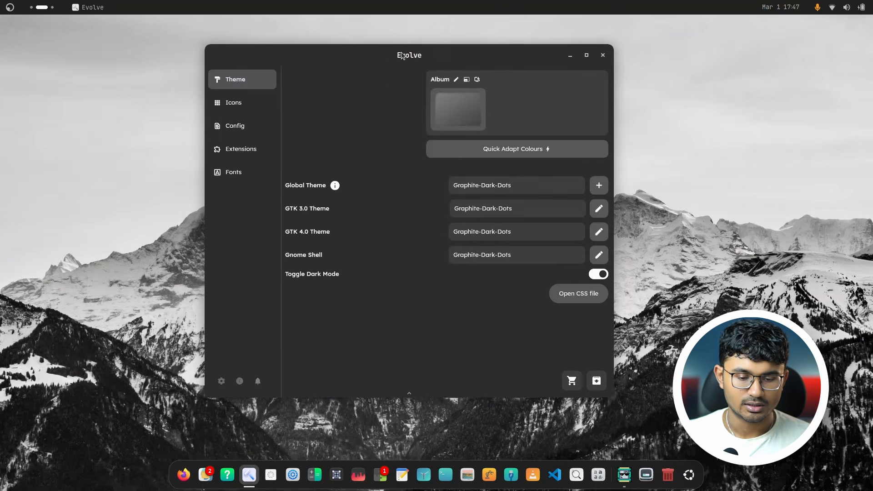
pyautogui.click(248, 179)
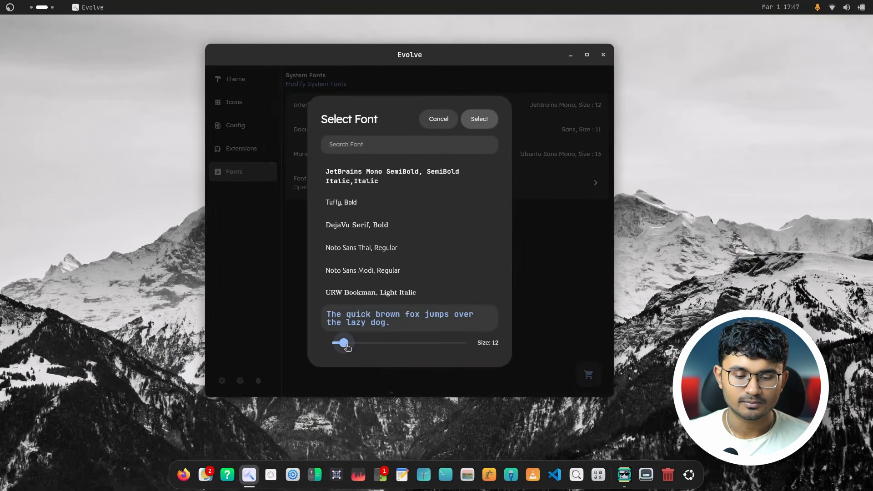
pyautogui.moveTo(343, 346); pyautogui.dragTo(341, 345)
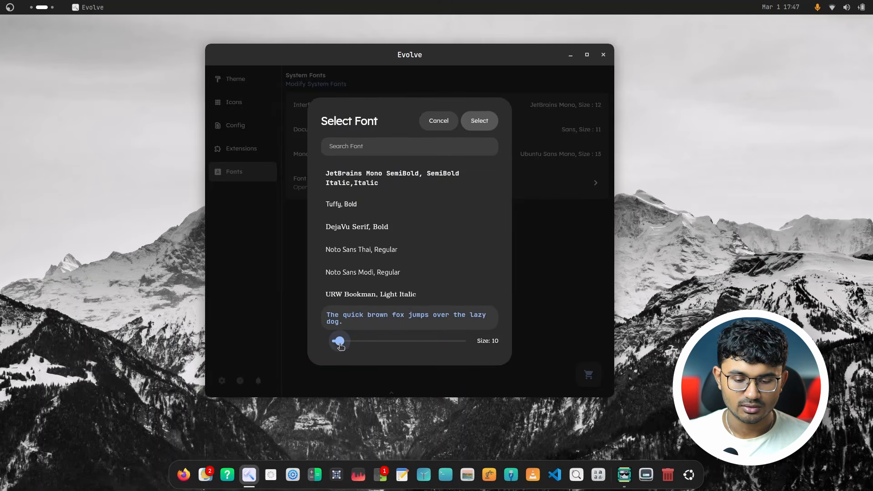
pyautogui.click(481, 122)
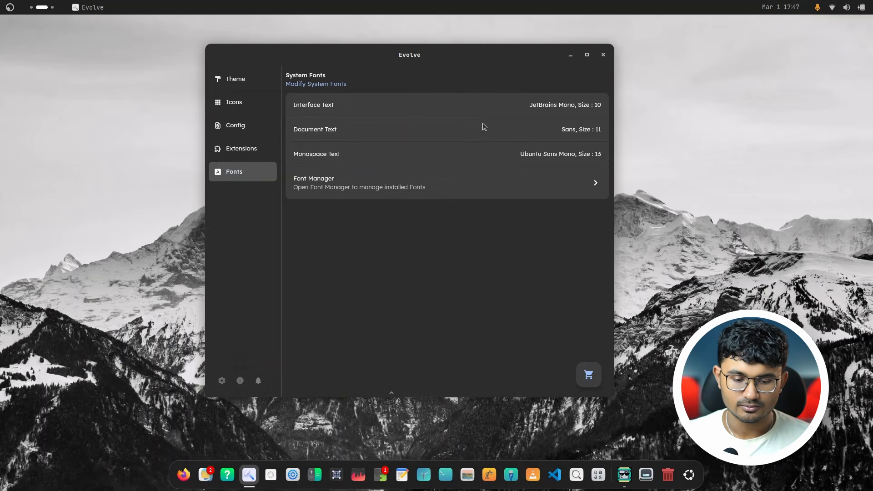
# Check the resized interface font in the file manager and the Android folder's properties, closing Files and Evolve when done
pyautogui.click(206, 475)
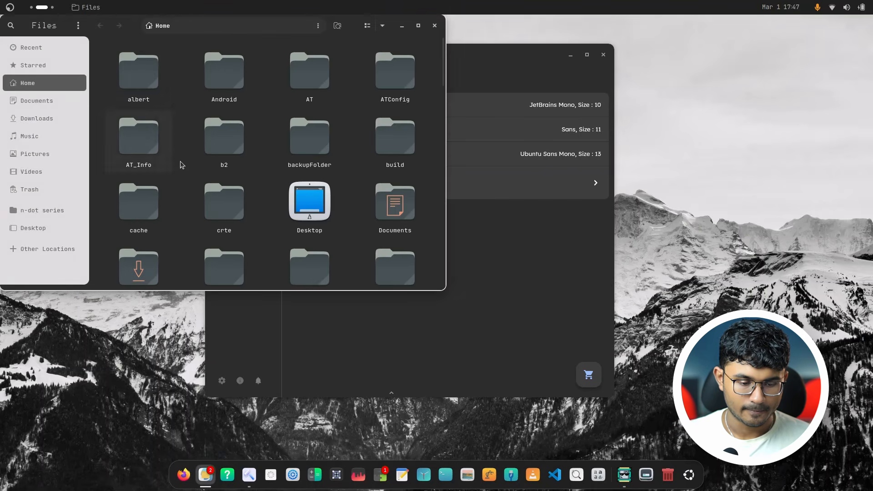
pyautogui.moveTo(94, 25); pyautogui.dragTo(227, 112)
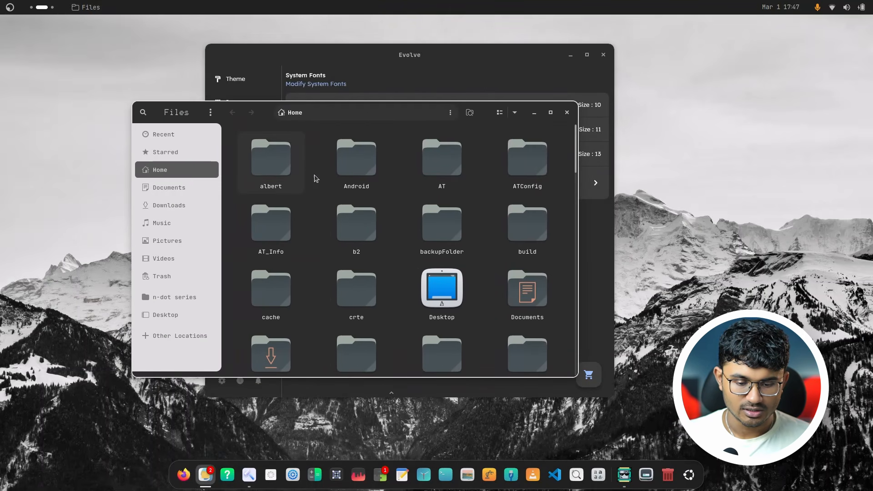
pyautogui.rightClick(360, 177)
pyautogui.click(387, 313)
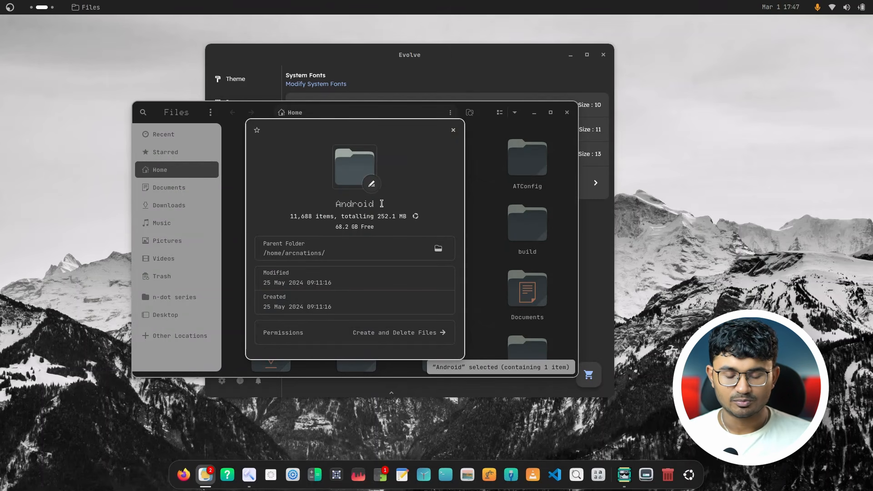
pyautogui.hotkey('ctrl', 'q')
pyautogui.moveTo(331, 61); pyautogui.dragTo(272, 60)
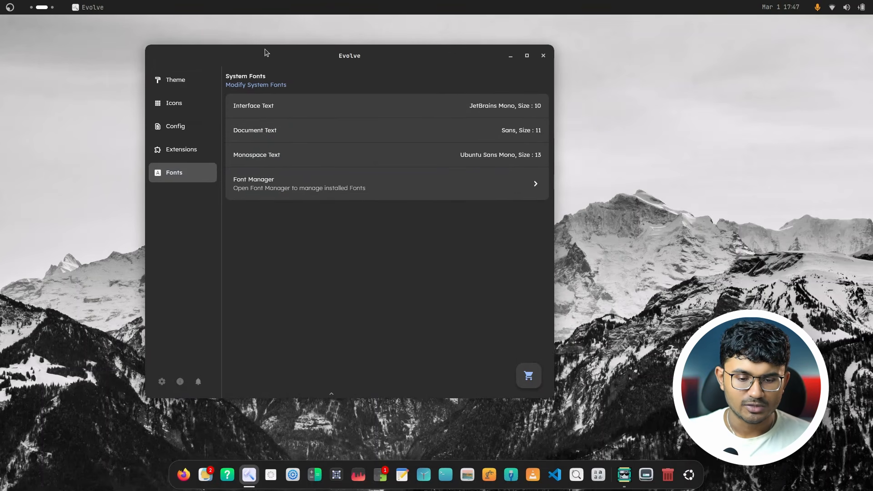
pyautogui.click(544, 54)
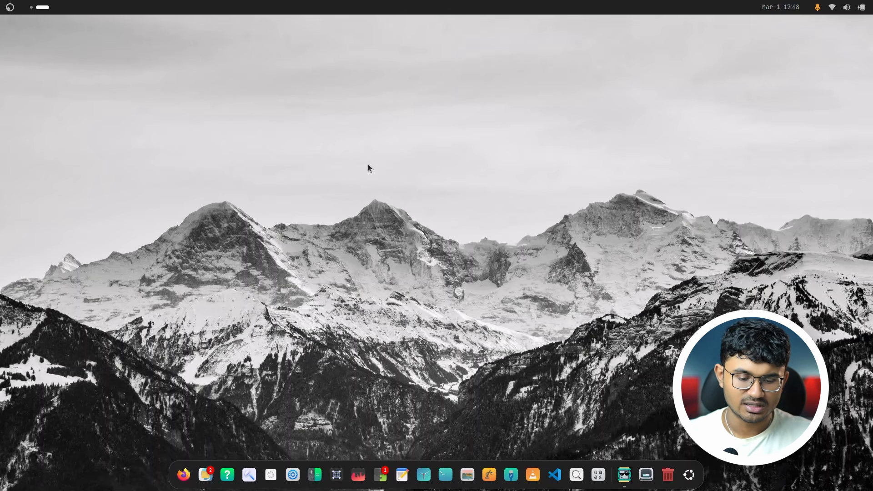
# Open the pure-dot folder inside the n-dot series folder in the file manager
pyautogui.click(205, 475)
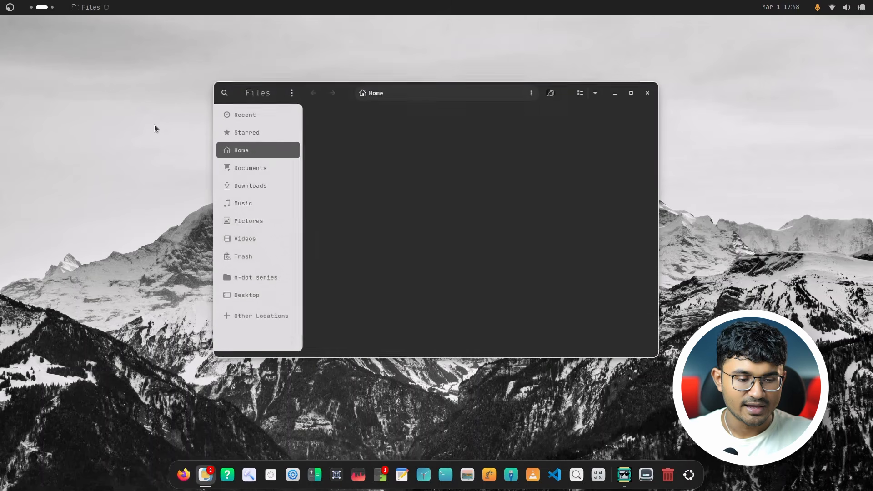
pyautogui.click(256, 277)
pyautogui.click(533, 148)
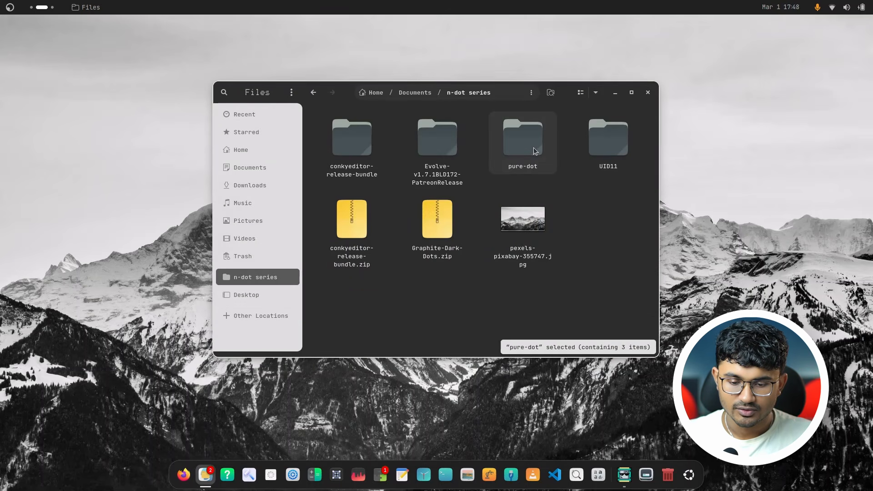
pyautogui.doubleClick(530, 151)
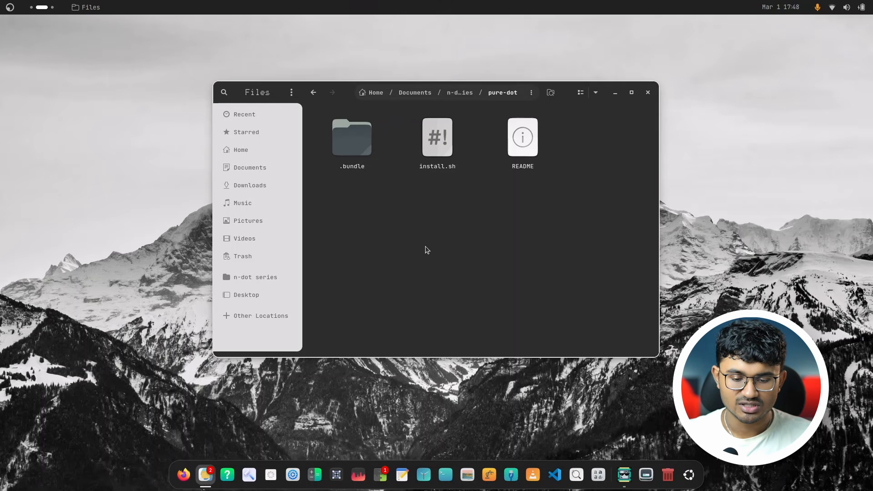
# Open a terminal in the pure-dot folder and run ./install.sh
pyautogui.rightClick(447, 267)
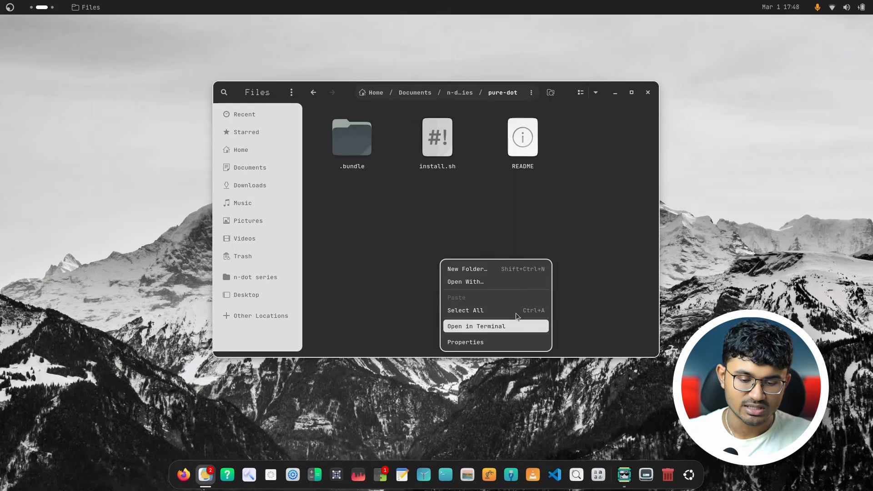
pyautogui.click(496, 326)
pyautogui.moveTo(207, 27); pyautogui.dragTo(363, 196)
pyautogui.write('./')
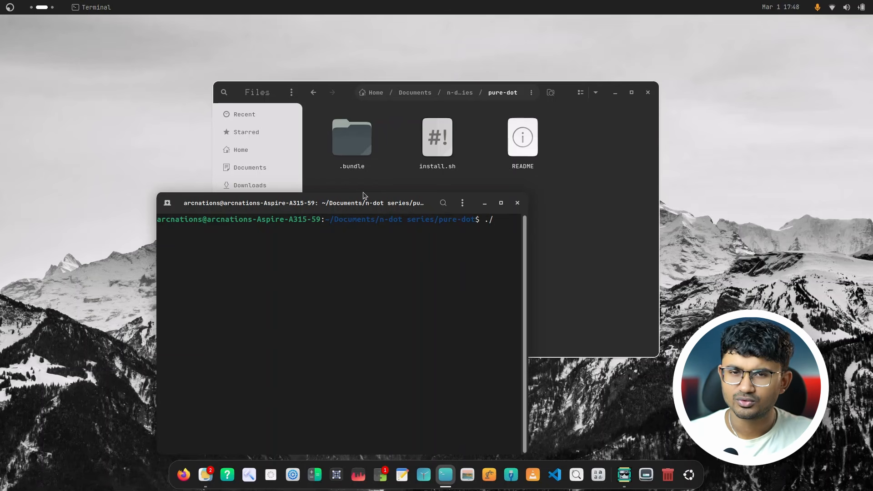
pyautogui.write('install.sh')
pyautogui.press('Return')
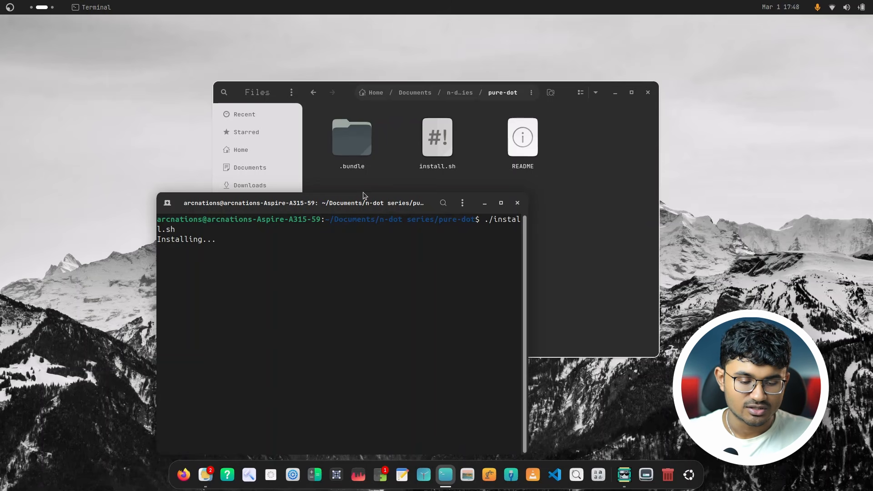
# Widen the terminal to read the installer output, view the linked Conky autostart tutorial page and close the browser
pyautogui.moveTo(365, 203); pyautogui.dragTo(319, 99)
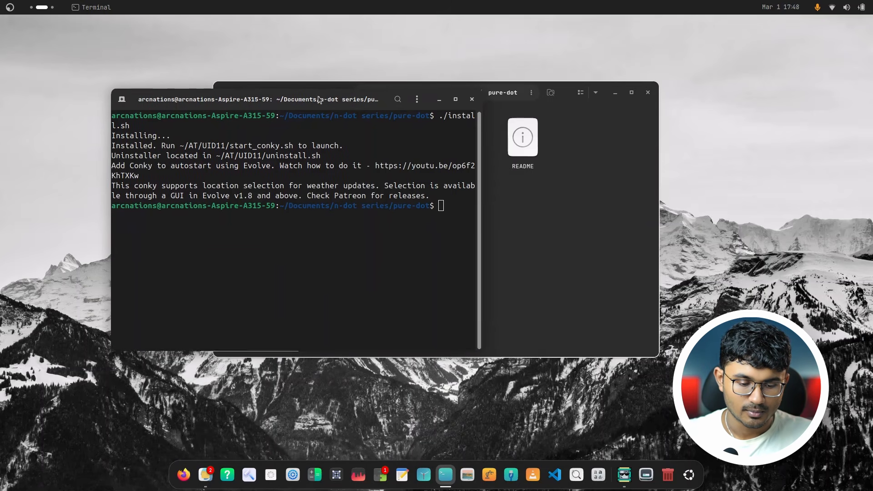
pyautogui.moveTo(478, 181); pyautogui.dragTo(709, 200)
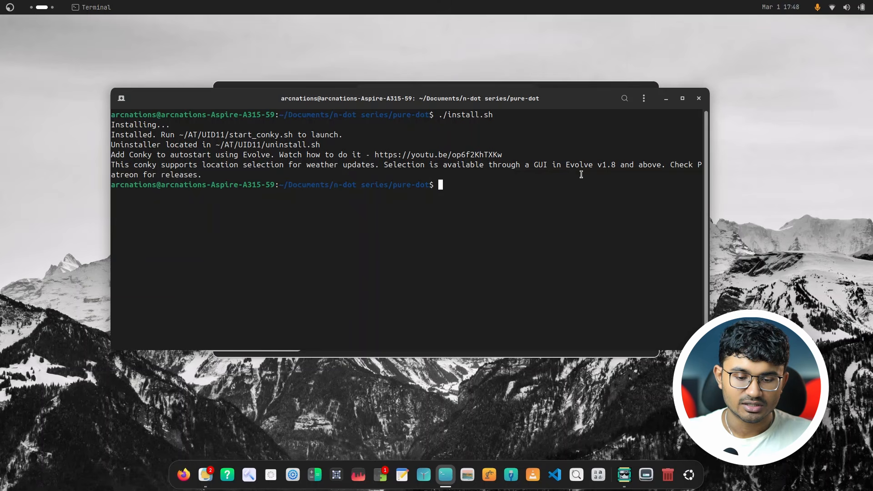
pyautogui.keyDown('ctrl'); pyautogui.click(441, 154); pyautogui.keyUp('ctrl')
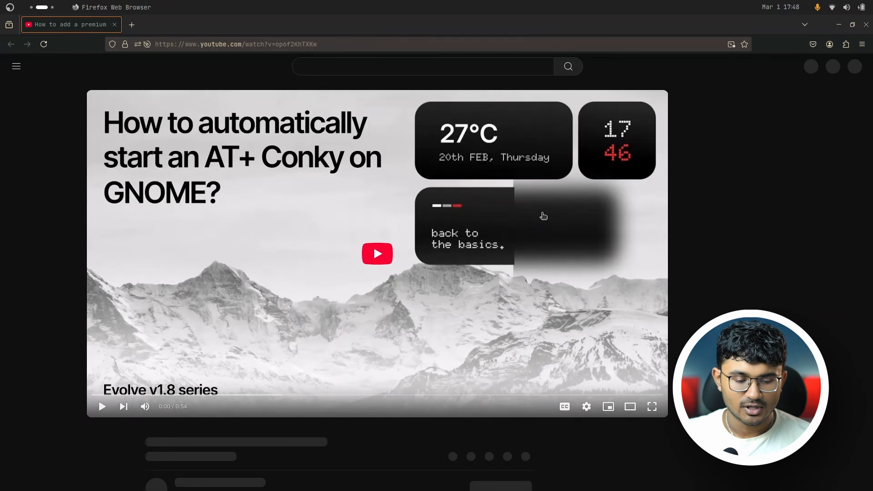
pyautogui.scroll(-2, 335, 347)
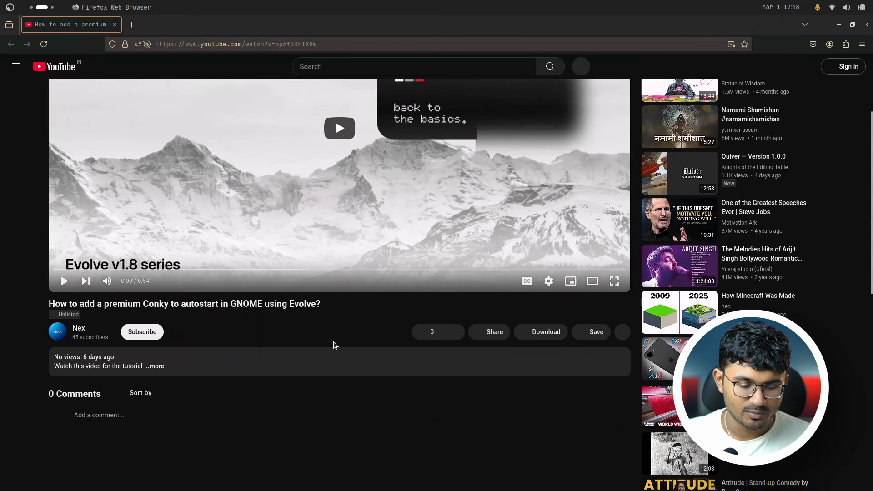
pyautogui.scroll(2, 335, 346)
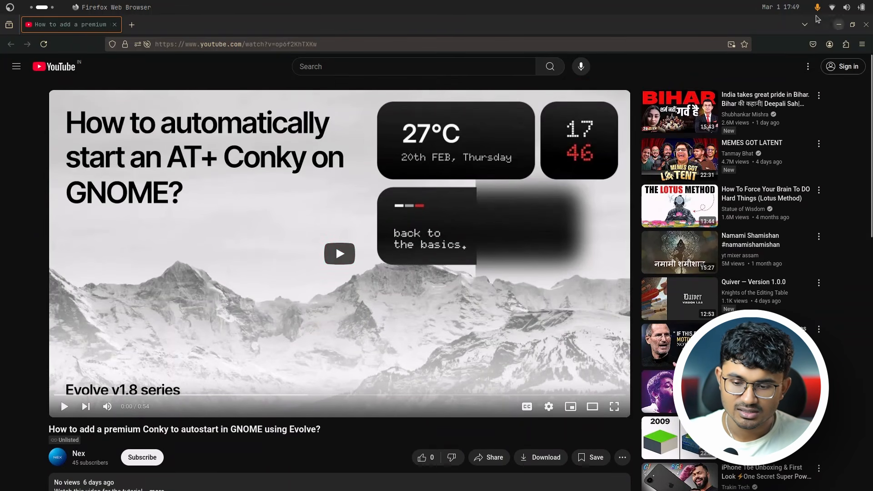
pyautogui.click(864, 23)
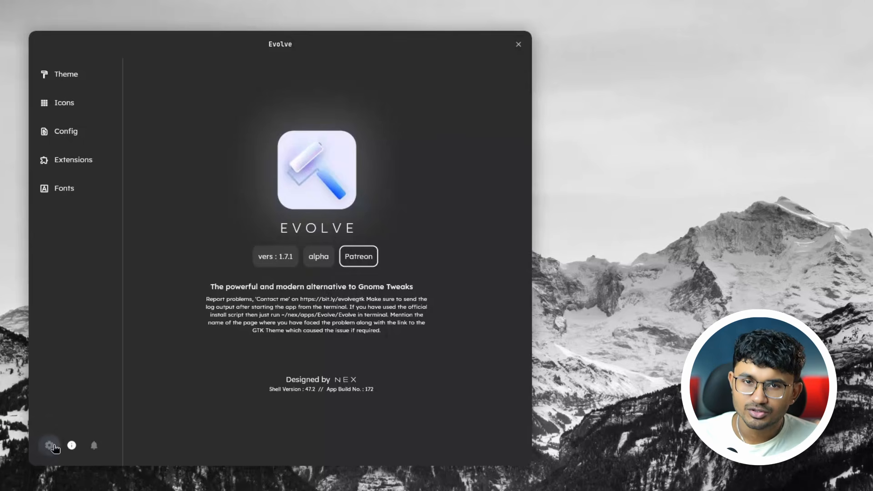
# Add the pure dot AT+ Conky to autostart through Evolve's start-up scripts by creating its *.desktop file, then close Evolve
pyautogui.click(50, 445)
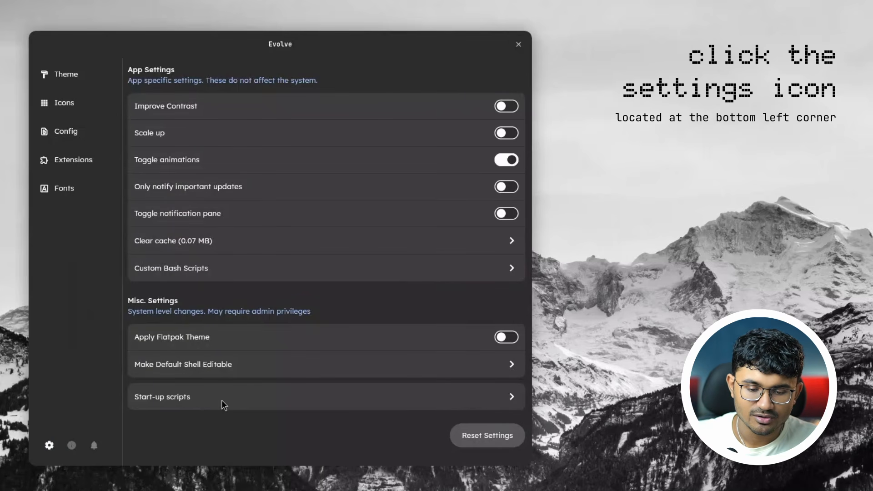
pyautogui.click(367, 397)
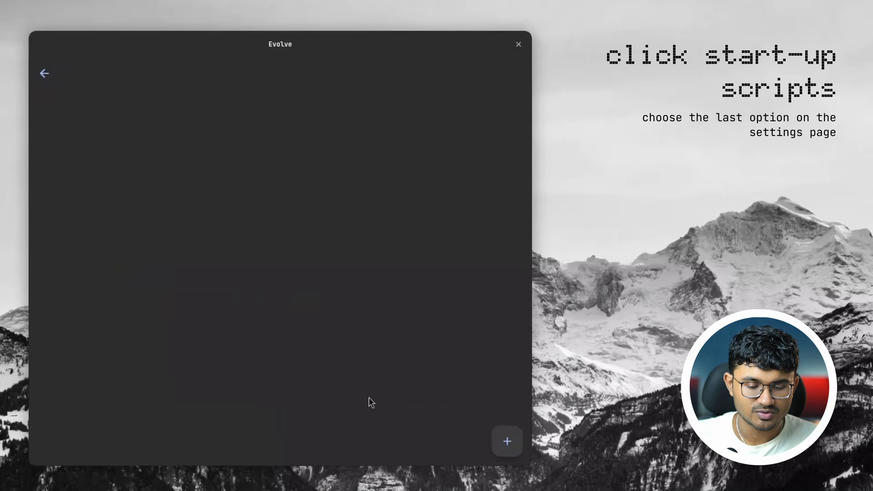
pyautogui.click(498, 443)
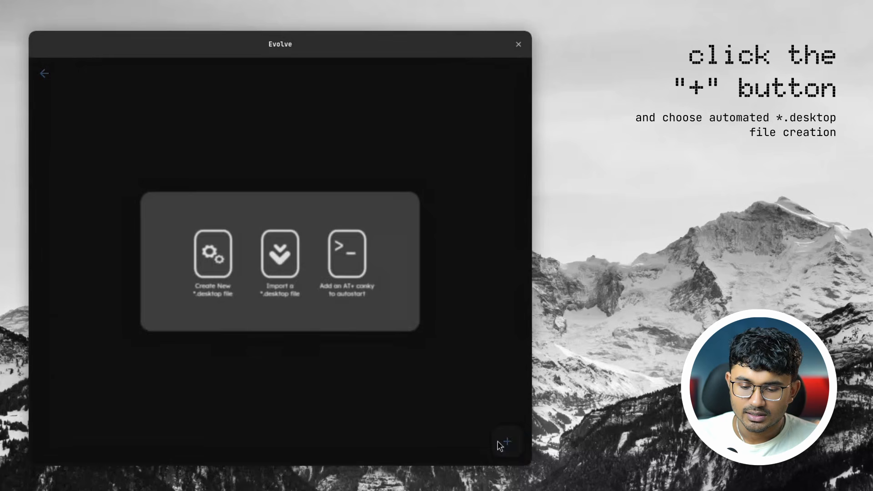
pyautogui.click(354, 288)
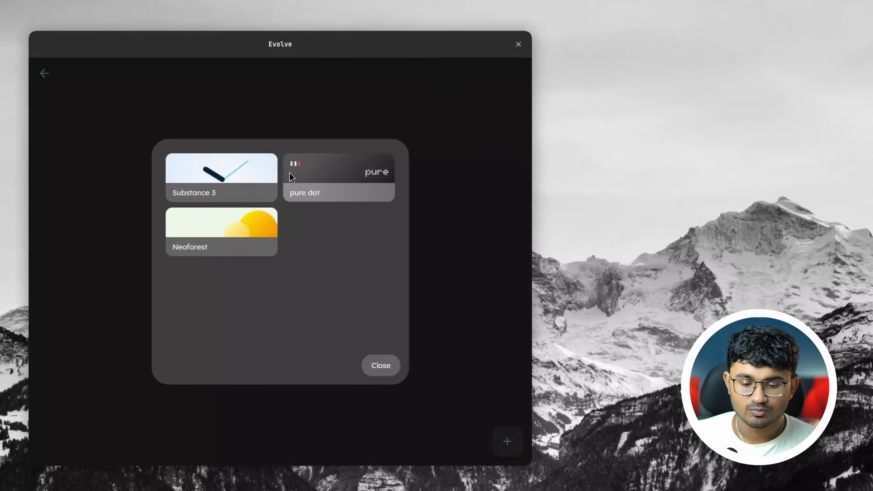
pyautogui.click(340, 178)
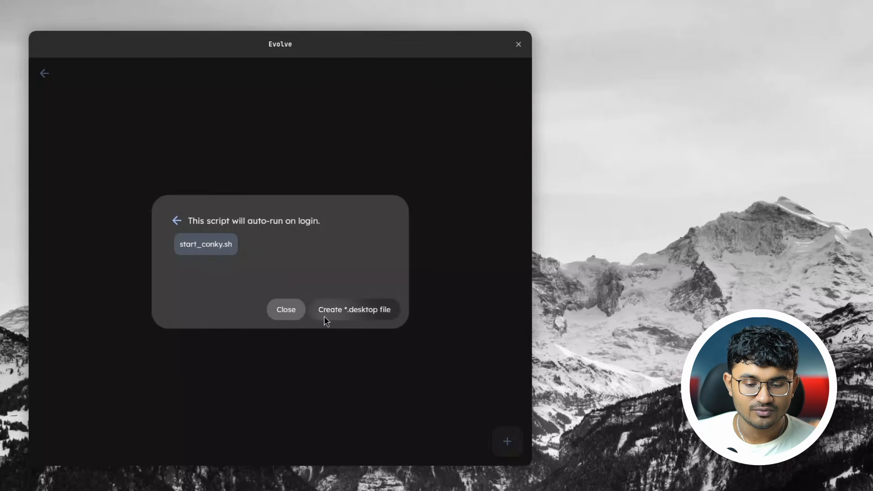
pyautogui.click(382, 311)
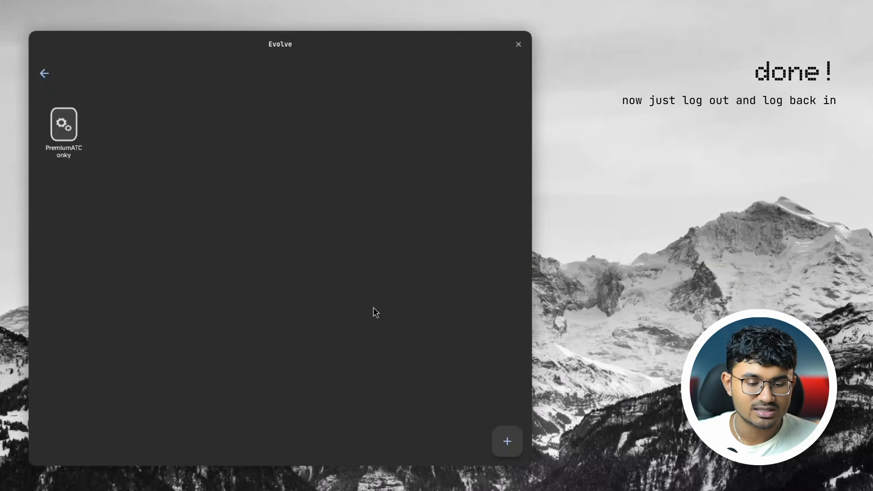
pyautogui.click(517, 44)
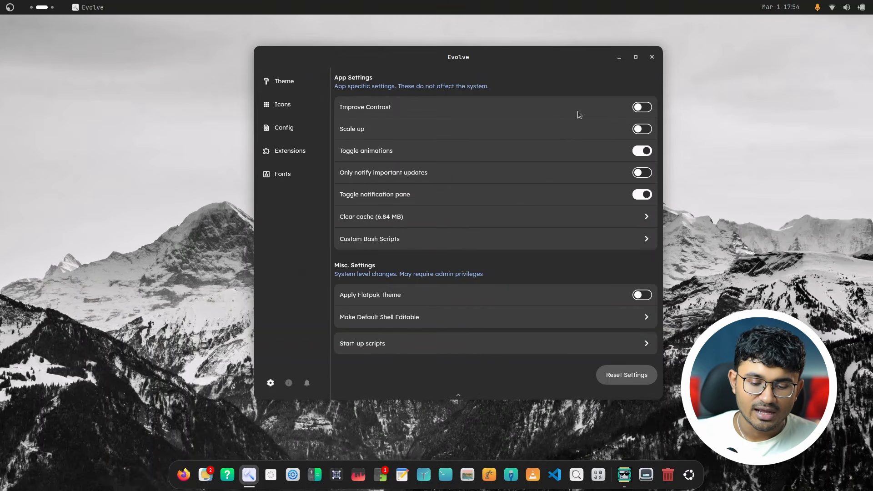
pyautogui.click(652, 57)
# Open a new terminal, change to the AT/UID11 directory and list its contents
pyautogui.hotkey('ctrl', 'alt', 't')
pyautogui.write('cd AT')
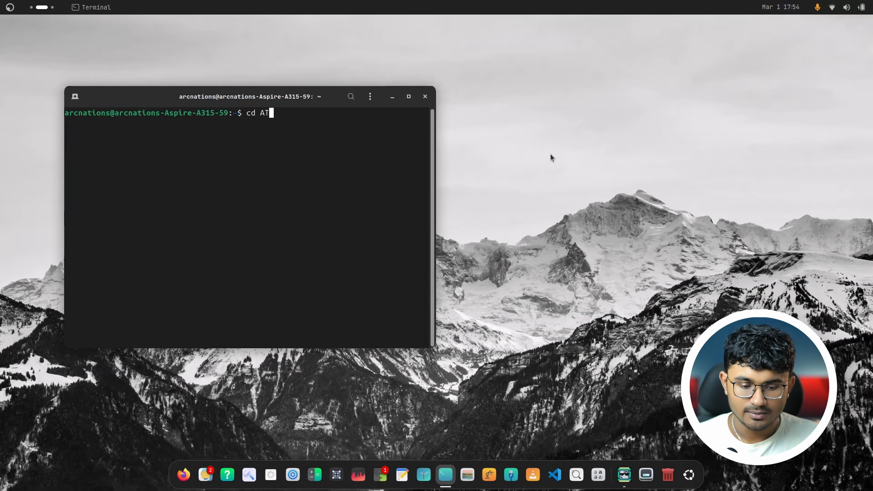
pyautogui.write('/UID11')
pyautogui.press('Return')
pyautogui.write('ls')
pyautogui.press('Return')
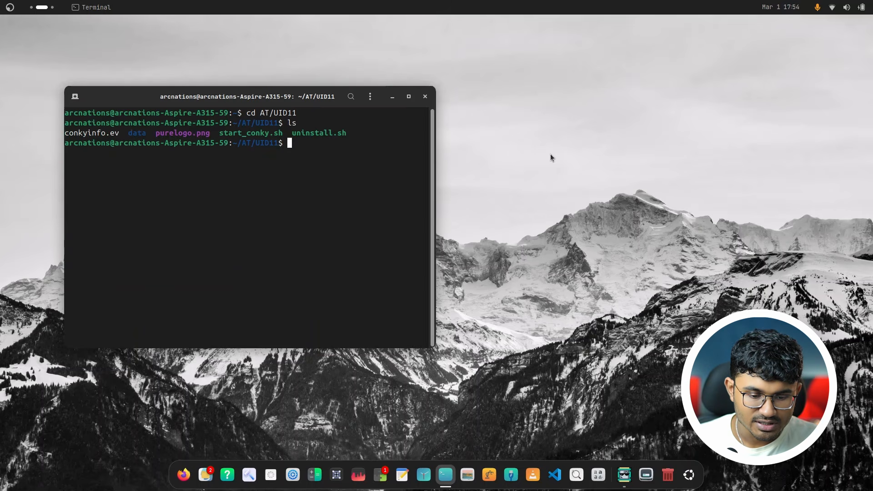
# Launch the Conky widgets with ./start_conky.sh and move the terminal window away from them
pyautogui.write('./start')
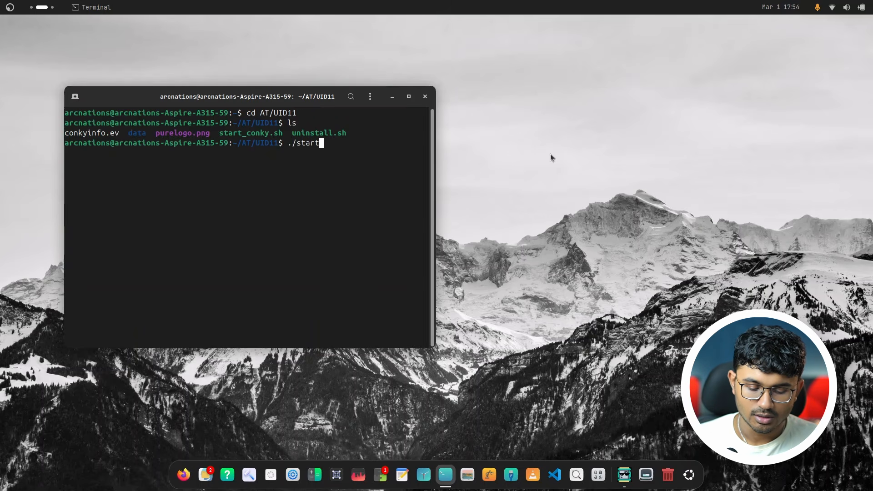
pyautogui.write('_conky.sg')
pyautogui.press('BackSpace')
pyautogui.press('BackSpace')
pyautogui.write('sh')
pyautogui.press('Return')
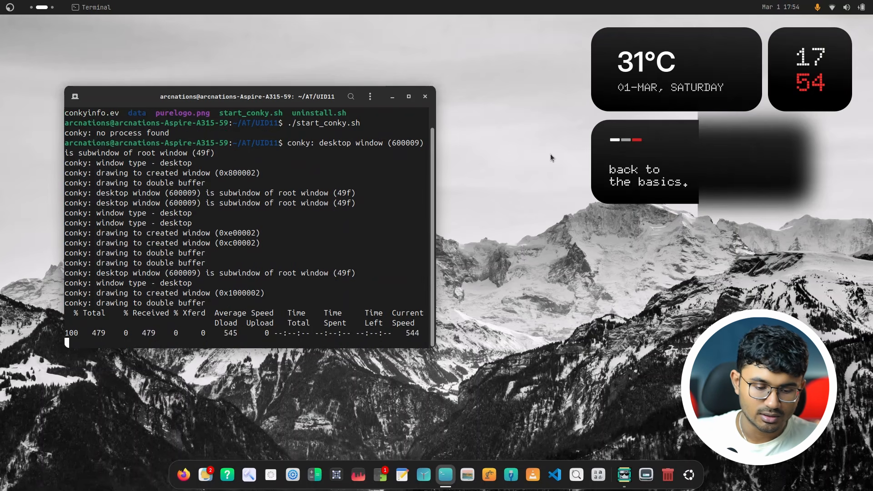
pyautogui.moveTo(278, 101); pyautogui.dragTo(233, 99)
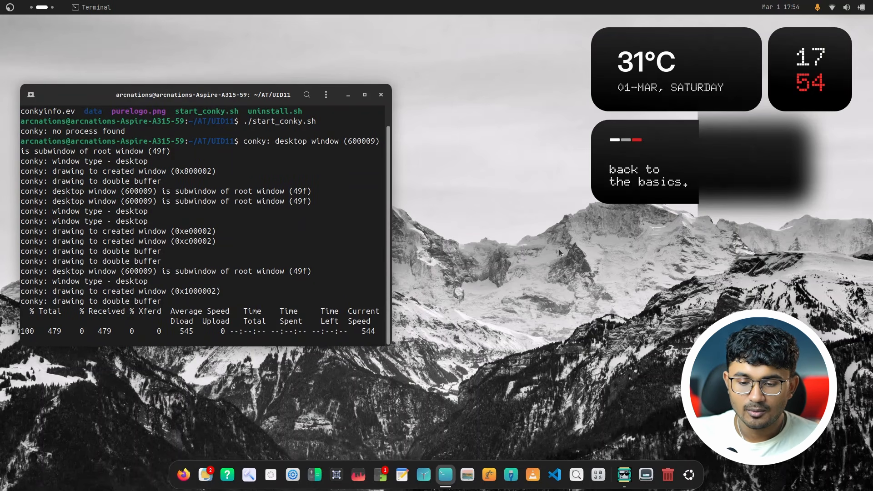
# Close the terminal and open location-data.txt from the home directory's AT folder in the text editor
pyautogui.click(381, 95)
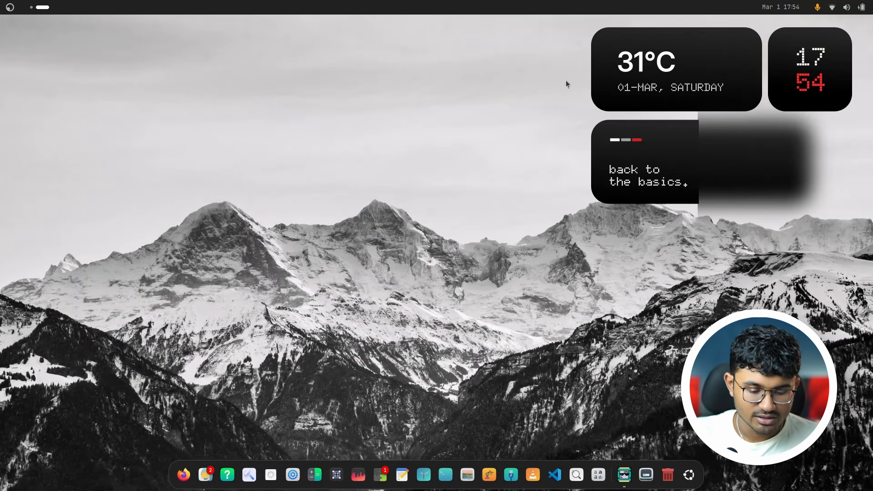
pyautogui.click(206, 475)
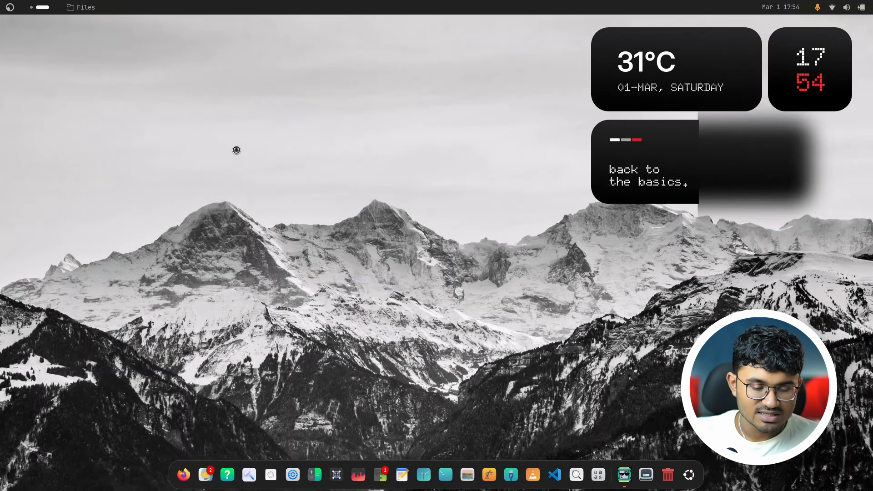
pyautogui.moveTo(331, 103); pyautogui.dragTo(188, 102)
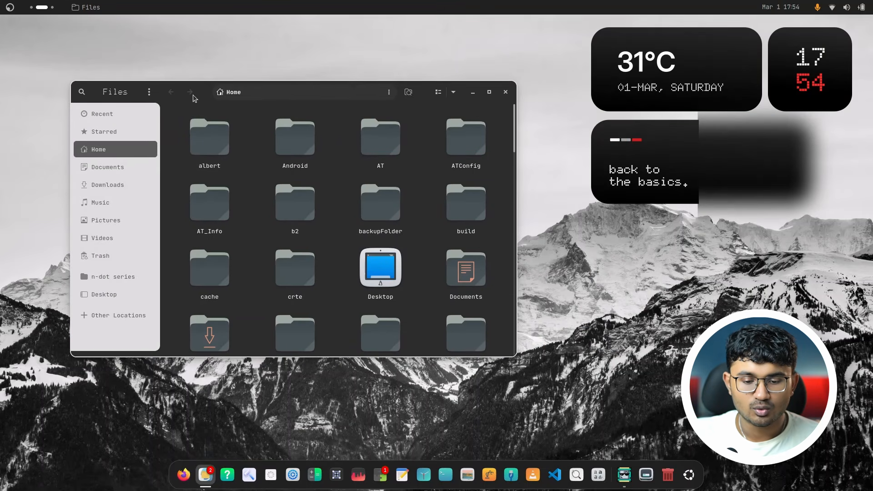
pyautogui.write('at')
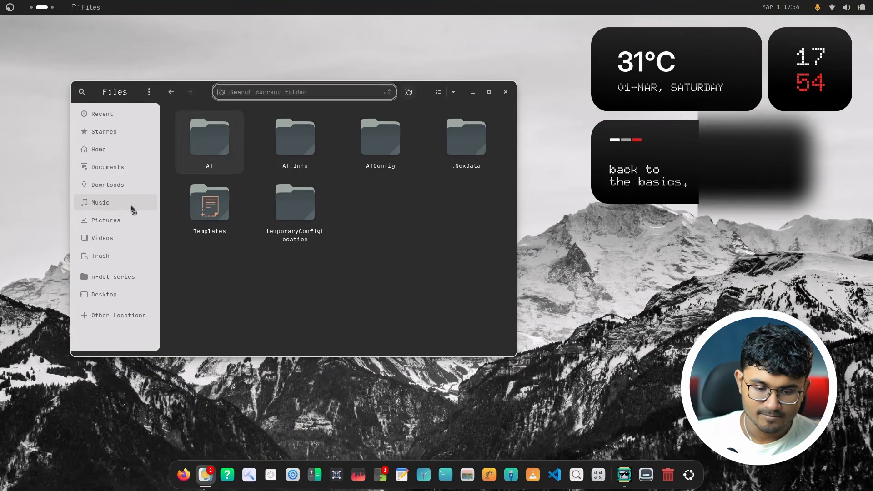
pyautogui.press('Return')
pyautogui.click(301, 233)
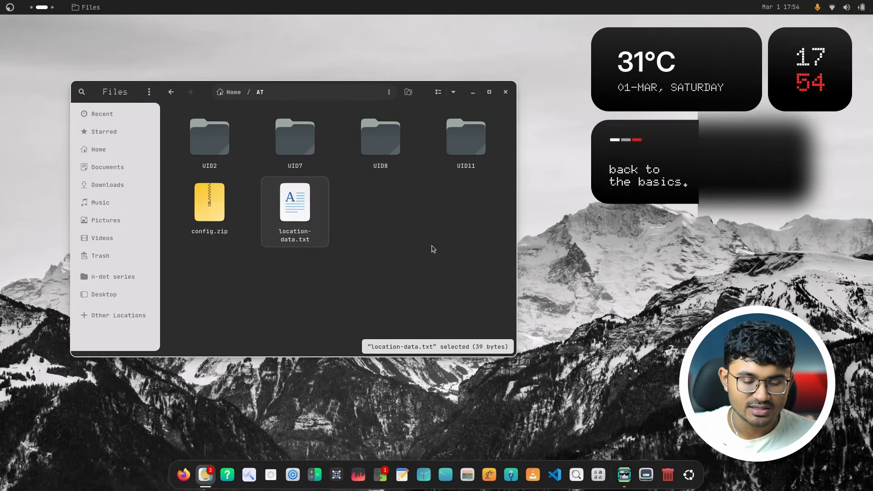
pyautogui.doubleClick(313, 197)
pyautogui.moveTo(205, 27); pyautogui.dragTo(432, 170)
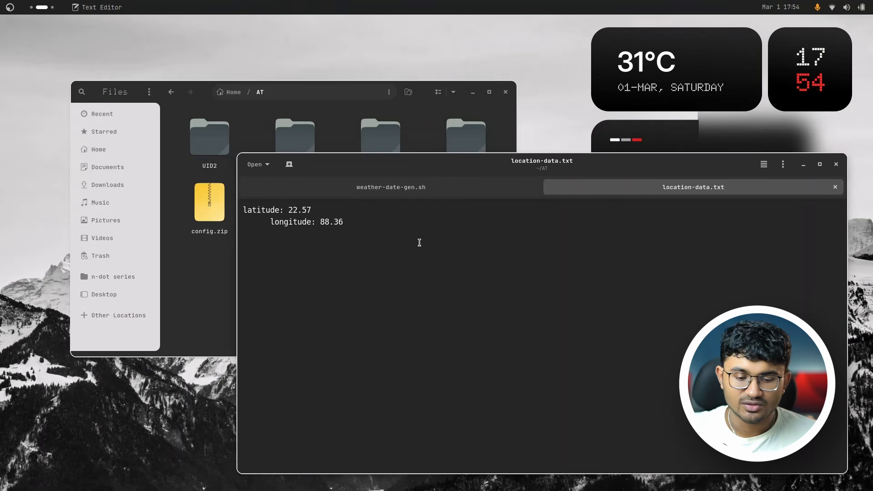
# Examine the latitude and longitude entries in location-data.txt, then close the text editor
pyautogui.hotkey('ctrl', 'a')
pyautogui.moveTo(350, 231); pyautogui.dragTo(315, 227)
pyautogui.click(311, 213)
pyautogui.doubleClick(300, 212)
pyautogui.moveTo(588, 168); pyautogui.dragTo(471, 149)
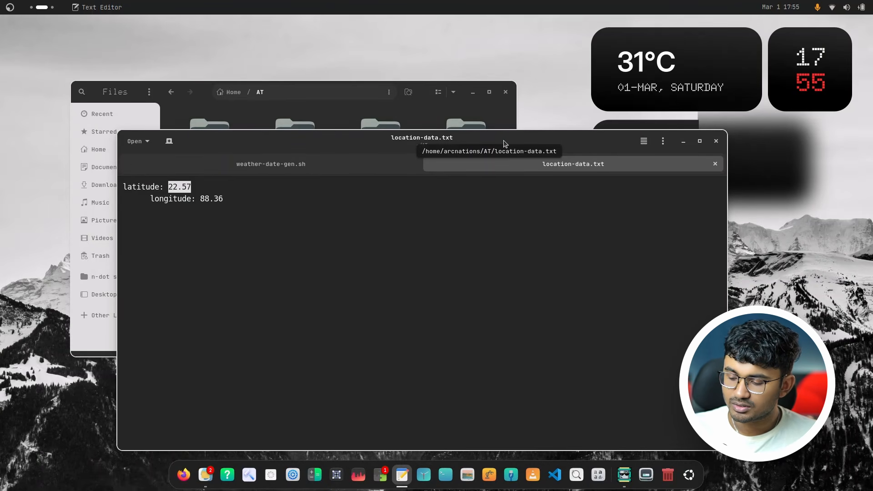
pyautogui.click(716, 140)
# Launch conkyeditor from the conkyeditor-release-bundle folder in n-dot series and open the pure dot Conky for editing
pyautogui.click(109, 277)
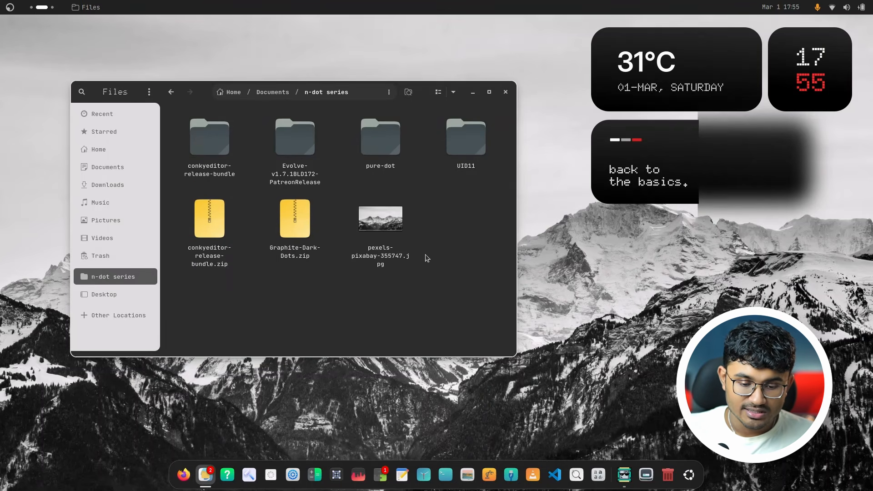
pyautogui.doubleClick(204, 141)
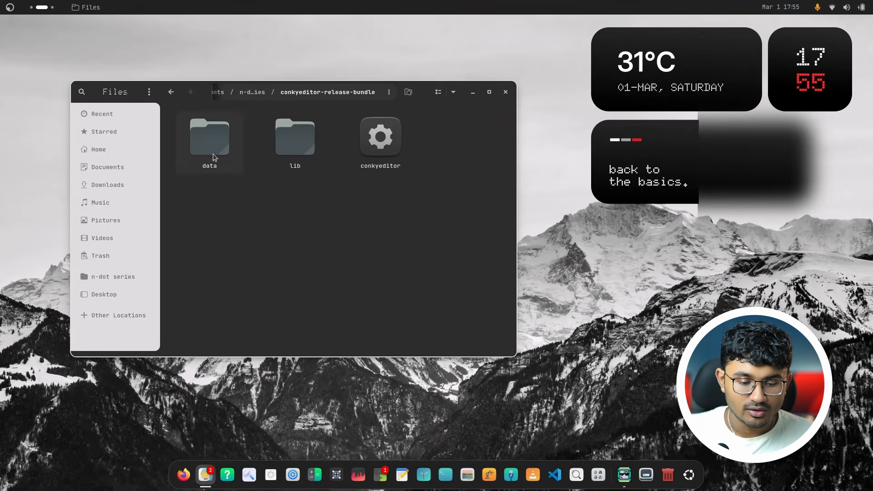
pyautogui.doubleClick(401, 166)
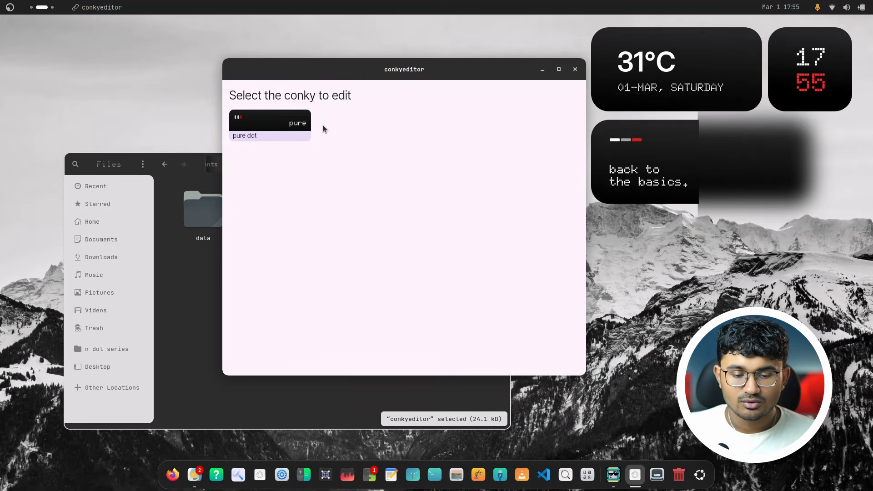
pyautogui.click(298, 139)
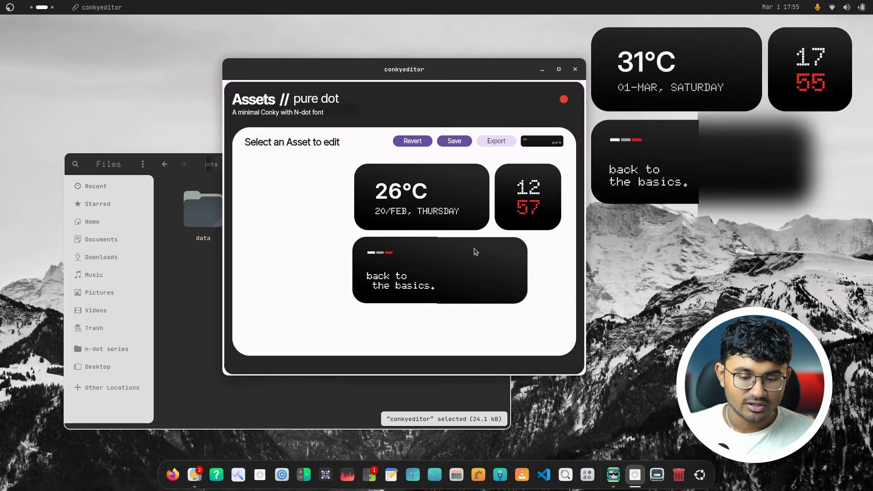
pyautogui.click(564, 100)
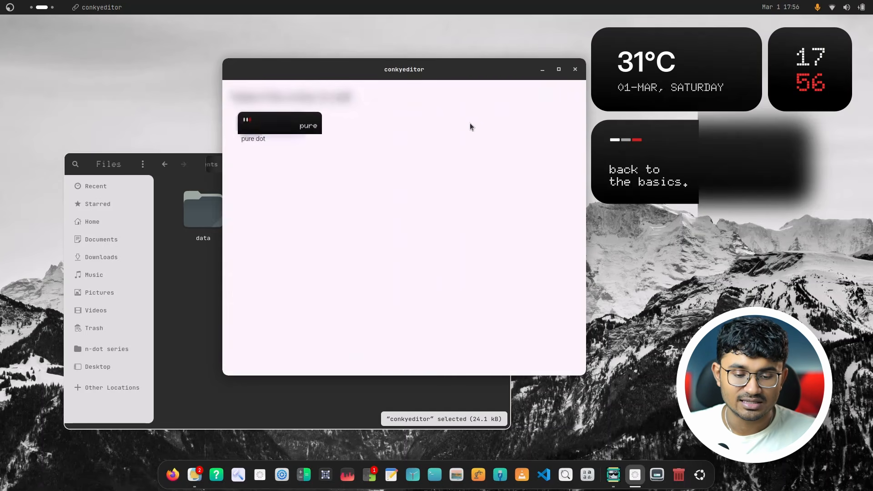
pyautogui.click(261, 132)
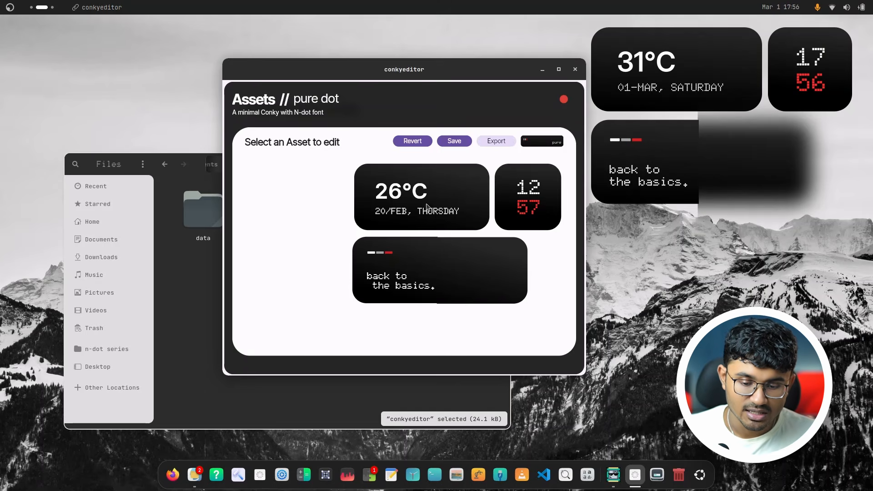
pyautogui.click(564, 100)
pyautogui.click(252, 135)
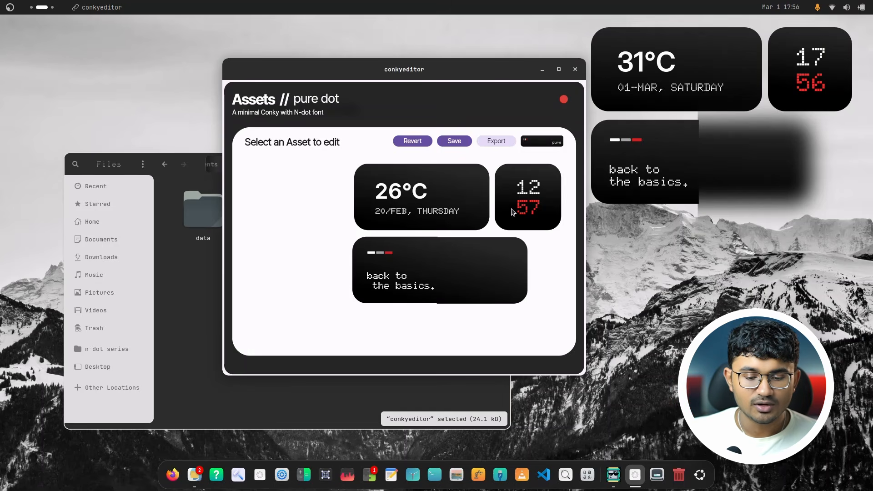
# Look through the edit options of the pure dot assets and open the temperature and date widget for editing
pyautogui.click(413, 203)
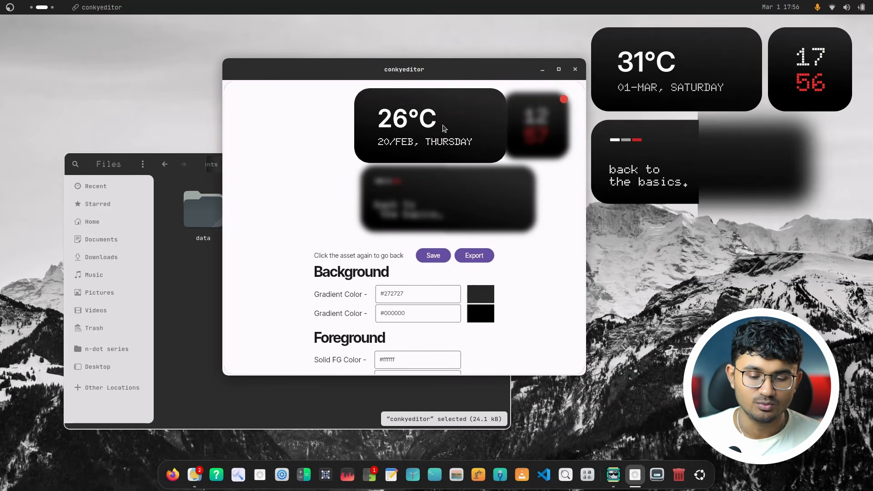
pyautogui.click(513, 123)
pyautogui.click(444, 208)
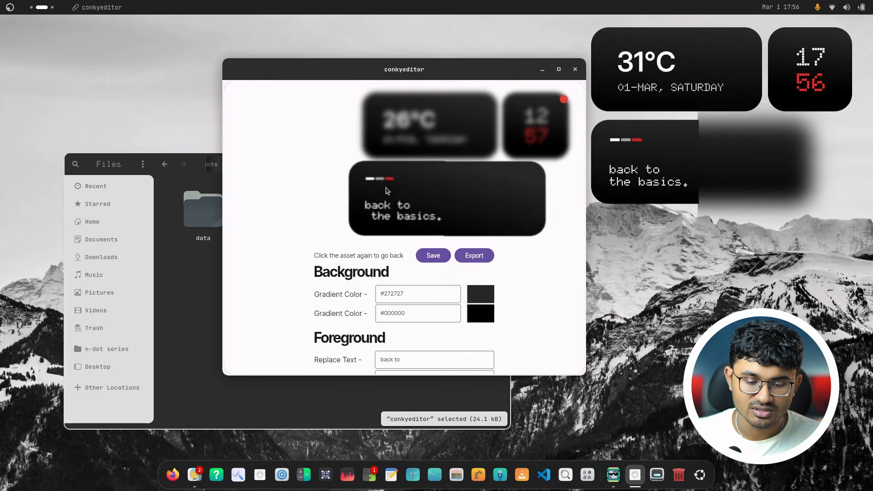
pyautogui.click(407, 125)
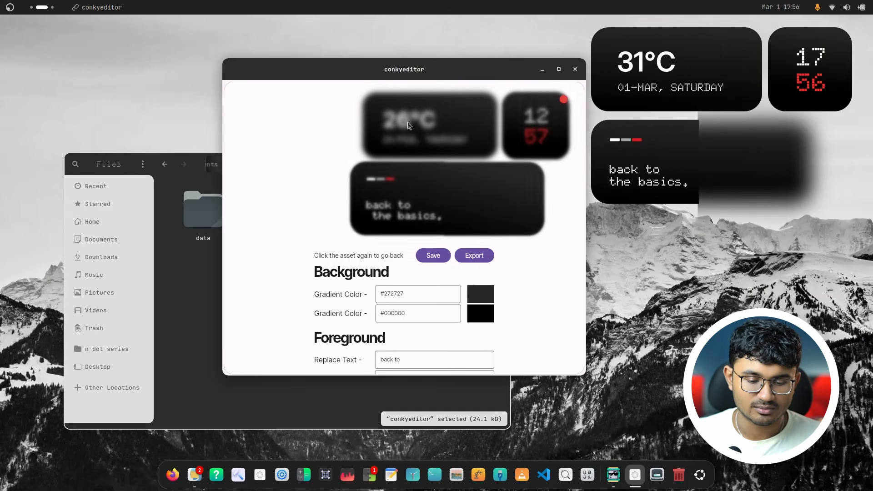
pyautogui.click(446, 122)
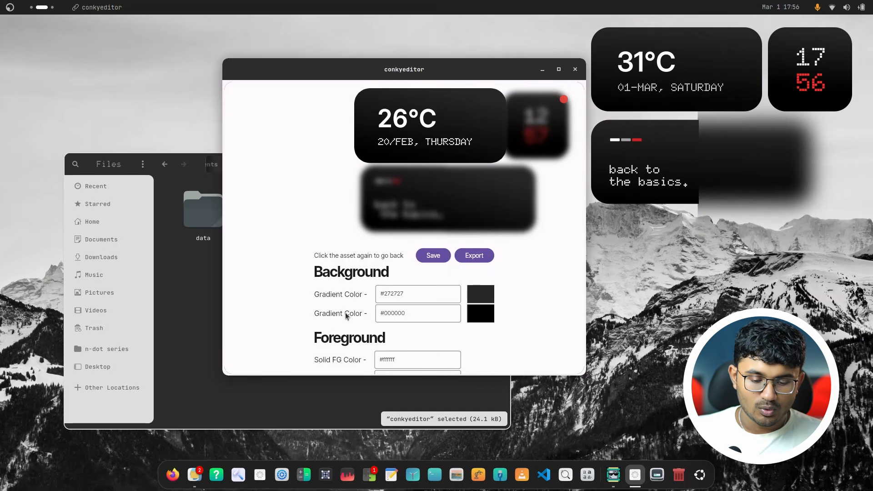
# Launch the Color Picker app alongside the Conky editor and return to the widget's colour settings
pyautogui.click(699, 476)
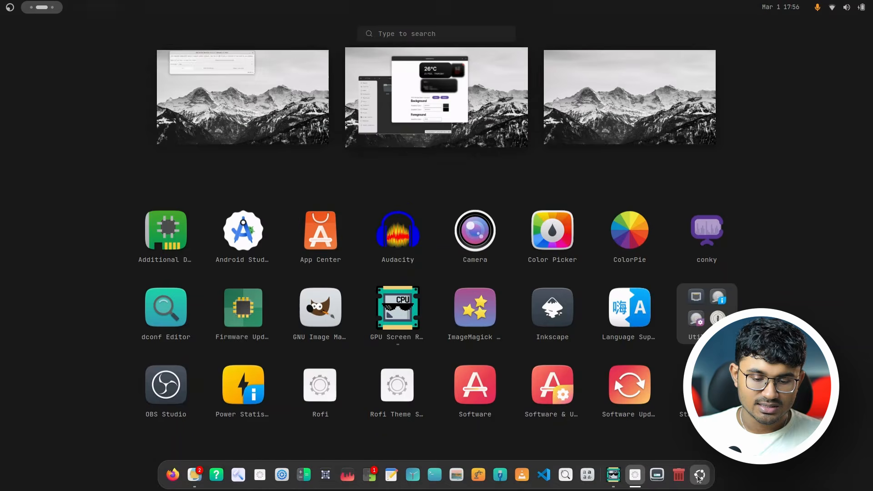
pyautogui.write('colo')
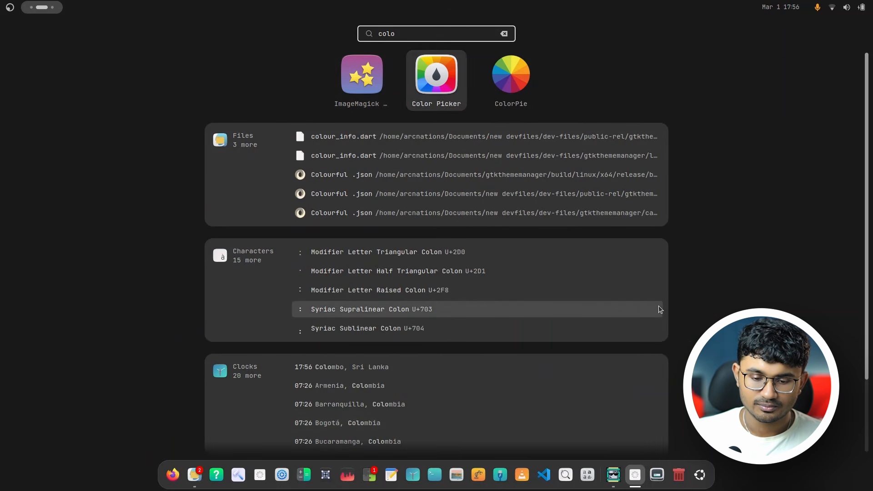
pyautogui.press('Return')
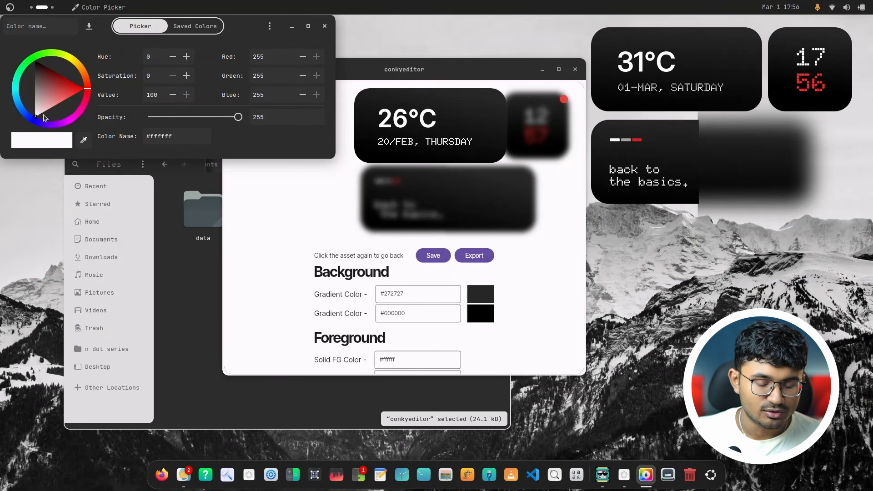
pyautogui.click(436, 277)
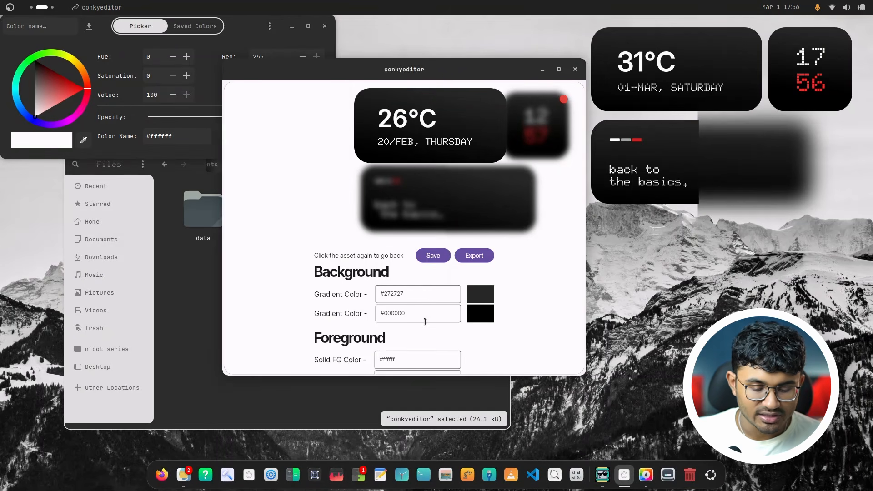
# Pick the dark blue 293d46 in Color Picker and use it as the temperature widget's second background gradient colour
pyautogui.moveTo(19, 103)
pyautogui.mouseDown()
pyautogui.moveTo(11, 96)
pyautogui.moveTo(58, 123)
pyautogui.moveTo(67, 100)
pyautogui.mouseUp()
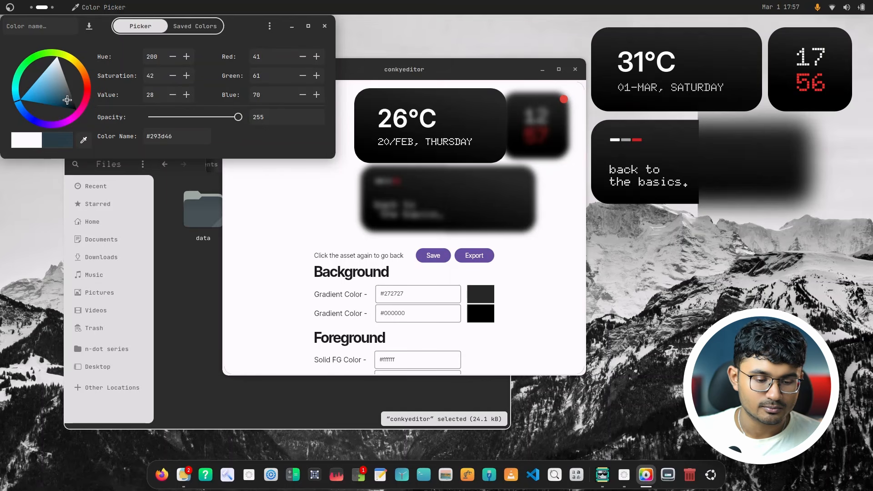
pyautogui.doubleClick(151, 135)
pyautogui.hotkey('ctrl', 'c')
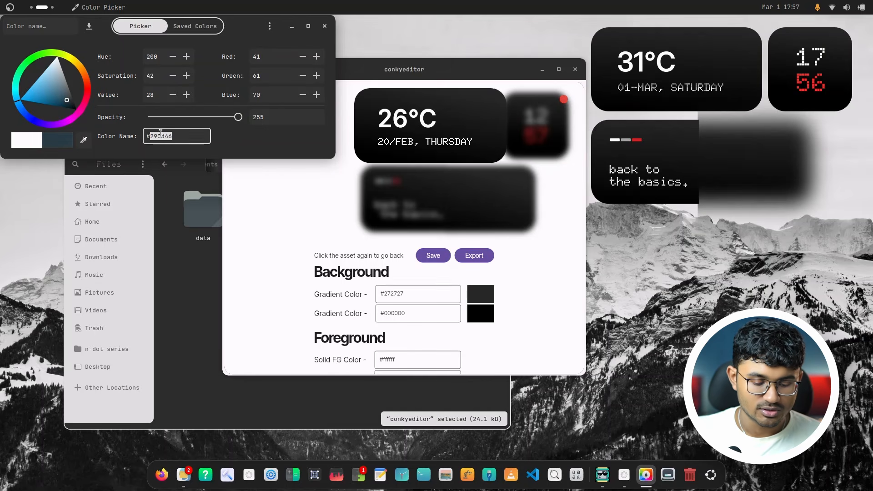
pyautogui.click(404, 316)
pyautogui.hotkey('ctrl', 'a')
pyautogui.hotkey('ctrl', 'v')
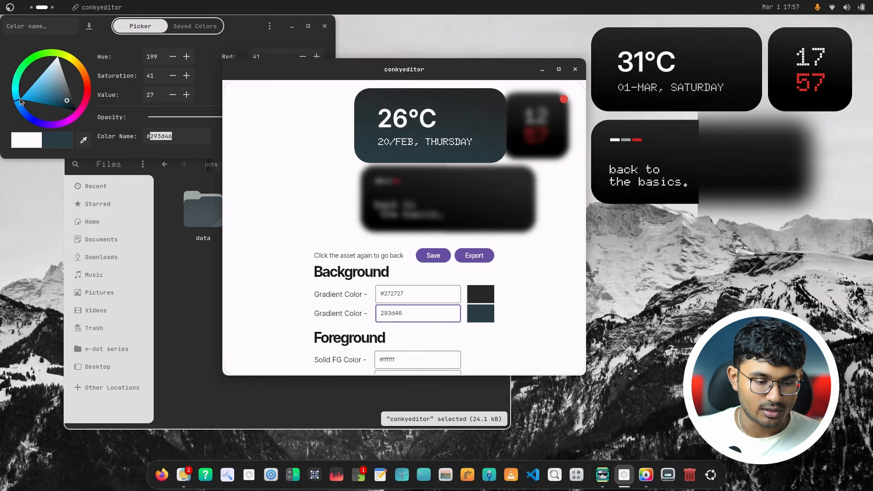
# Pick the lighter blue-grey 4c5f67 in Color Picker and use it as the widget's first background gradient colour
pyautogui.moveTo(70, 94); pyautogui.dragTo(64, 93)
pyautogui.doubleClick(161, 136)
pyautogui.hotkey('ctrl', 'c')
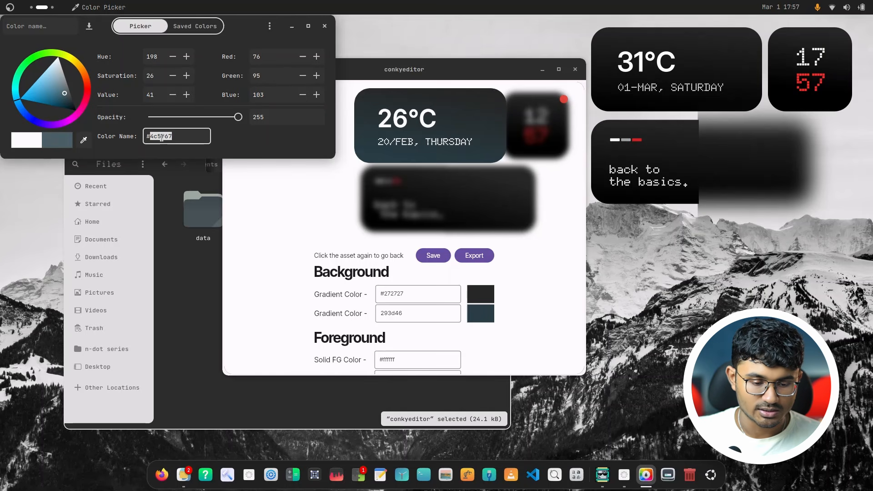
pyautogui.tripleClick(427, 292)
pyautogui.hotkey('ctrl', 'v')
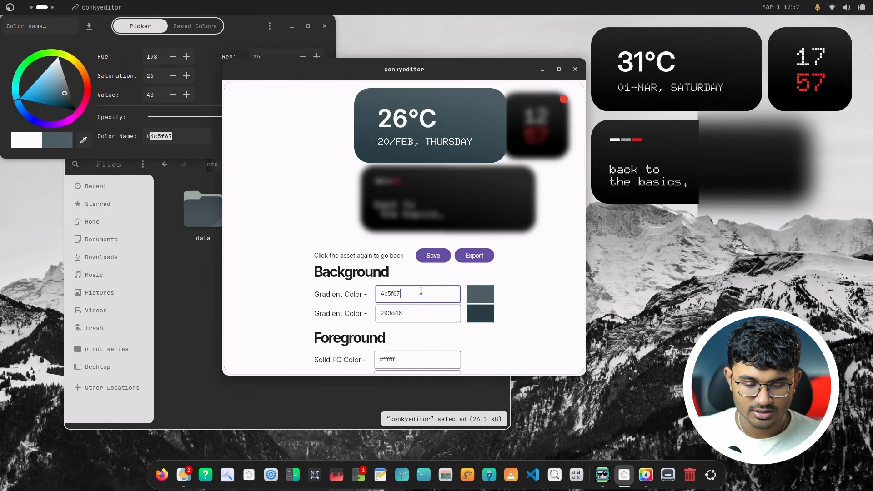
# Pick the darker shade 2a373c in Color Picker and set it as the widget's second background gradient colour
pyautogui.click(69, 101)
pyautogui.click(69, 101)
pyautogui.doubleClick(161, 136)
pyautogui.hotkey('ctrl', 'c')
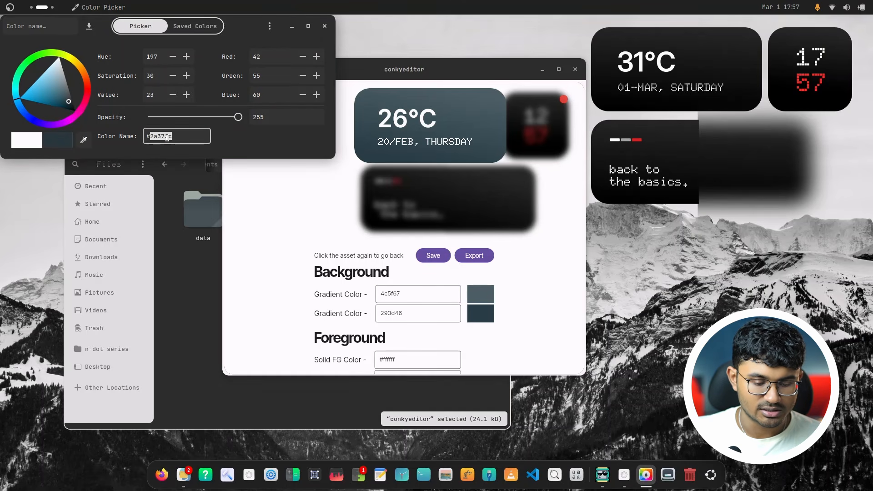
pyautogui.tripleClick(397, 318)
pyautogui.hotkey('ctrl', 'v')
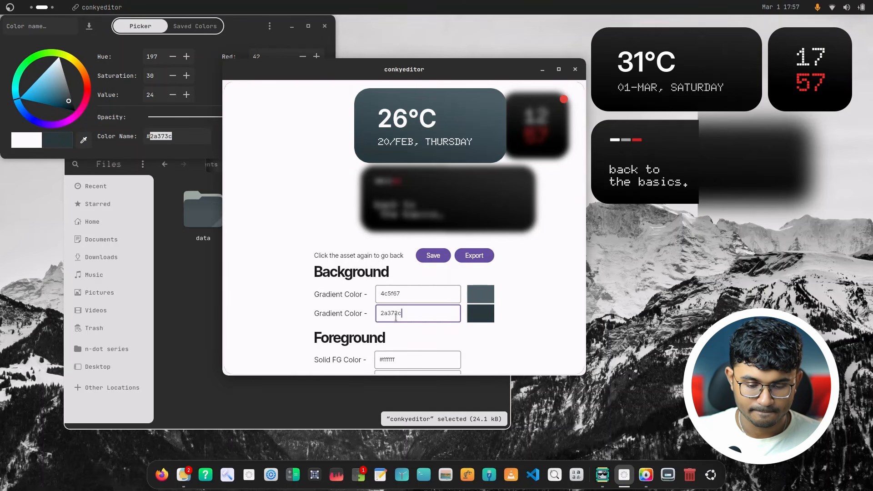
# Pick the shade 3b4c53 in Color Picker, set it as the widget's first background gradient colour and save the asset
pyautogui.click(126, 149)
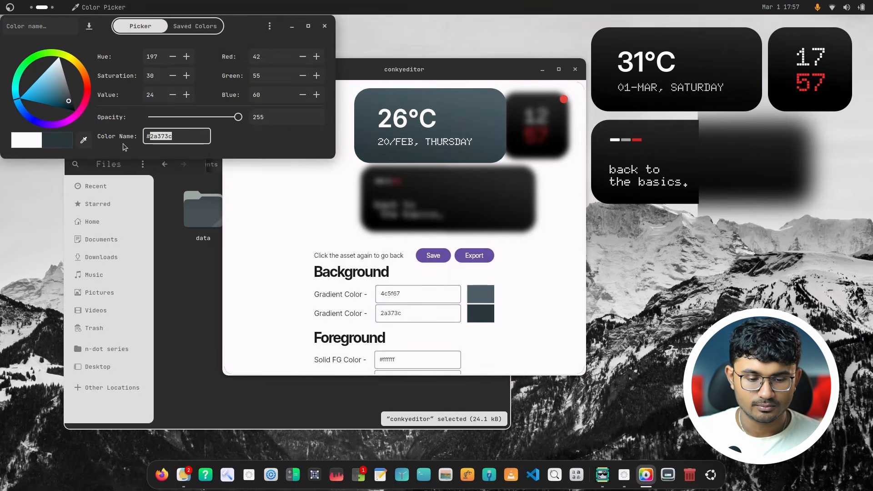
pyautogui.click(67, 101)
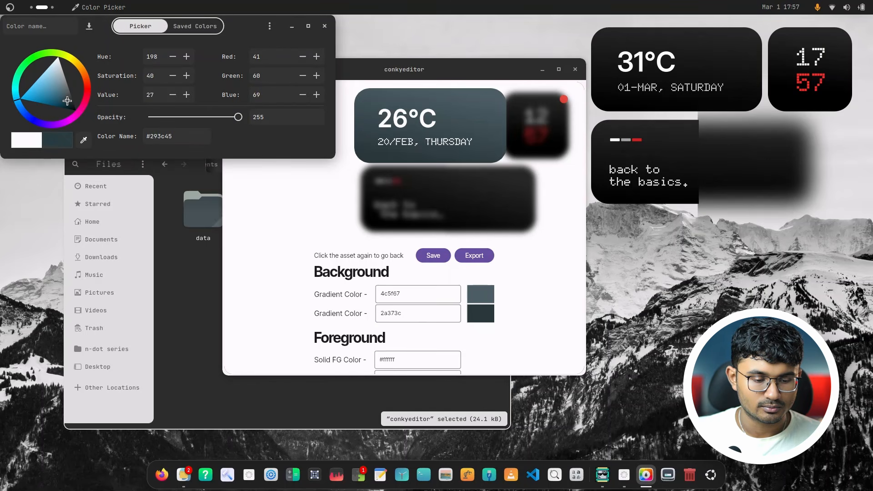
pyautogui.click(66, 96)
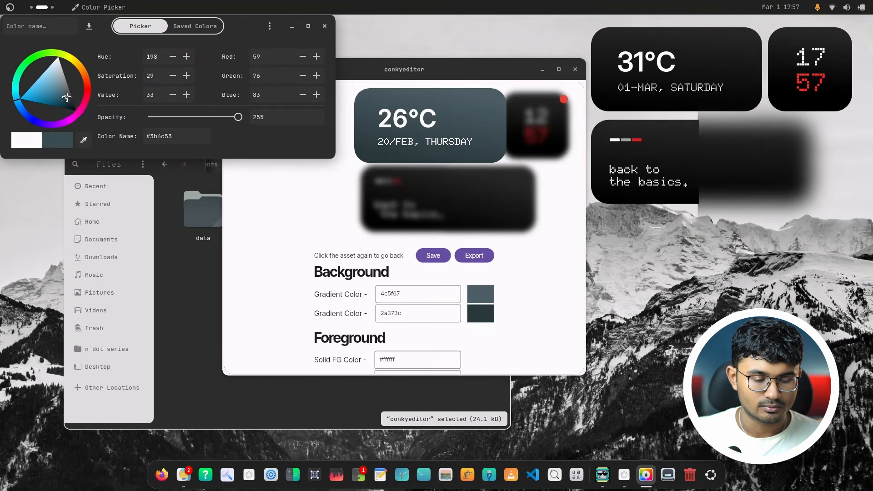
pyautogui.click(160, 133)
pyautogui.doubleClick(160, 133)
pyautogui.hotkey('ctrl', 'c')
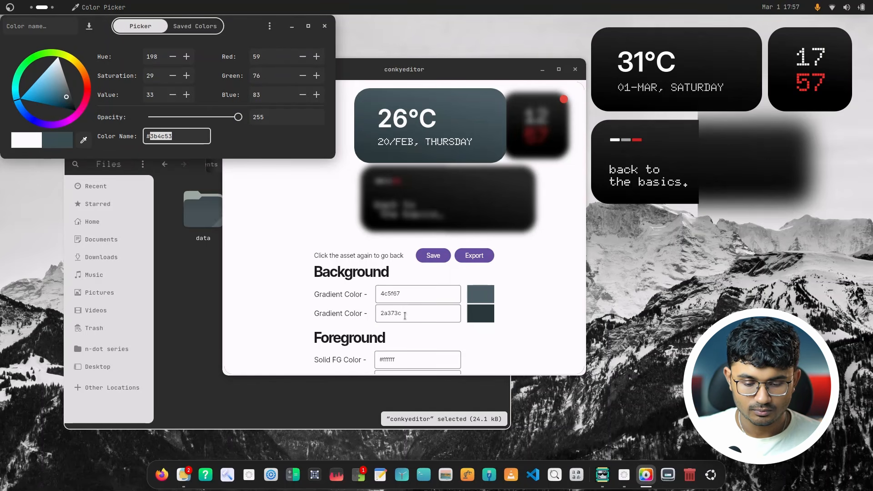
pyautogui.doubleClick(382, 293)
pyautogui.hotkey('ctrl', 'v')
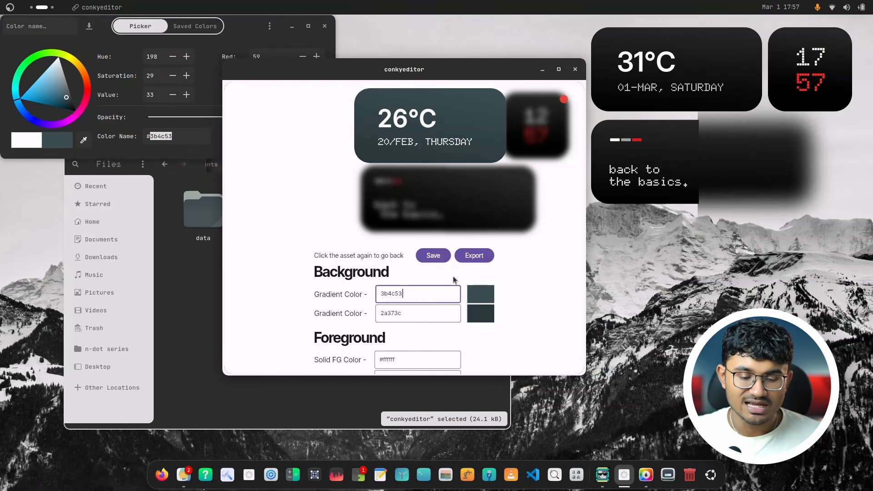
pyautogui.click(433, 255)
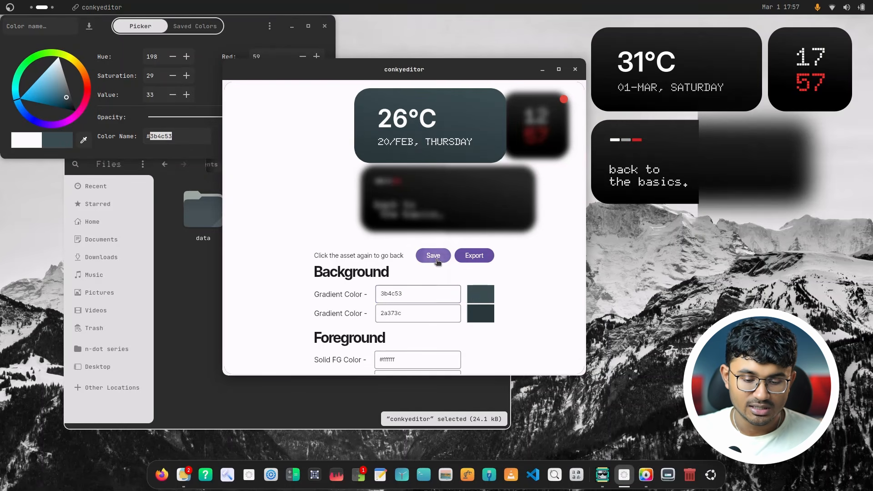
# Return to the conky list and reopen pure dot to check the saved temperature widget colours
pyautogui.click(564, 100)
pyautogui.click(273, 133)
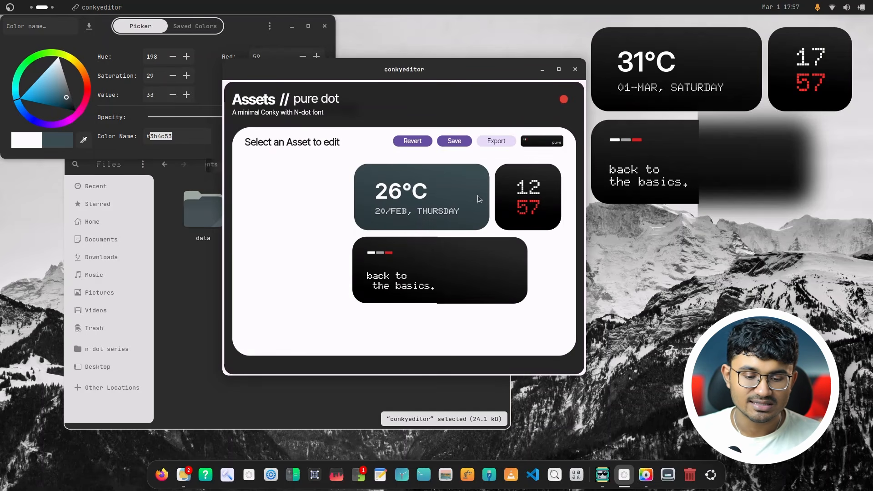
# Open the AT/UID11/data/assets folder under Home in a new file manager tab
pyautogui.click(188, 279)
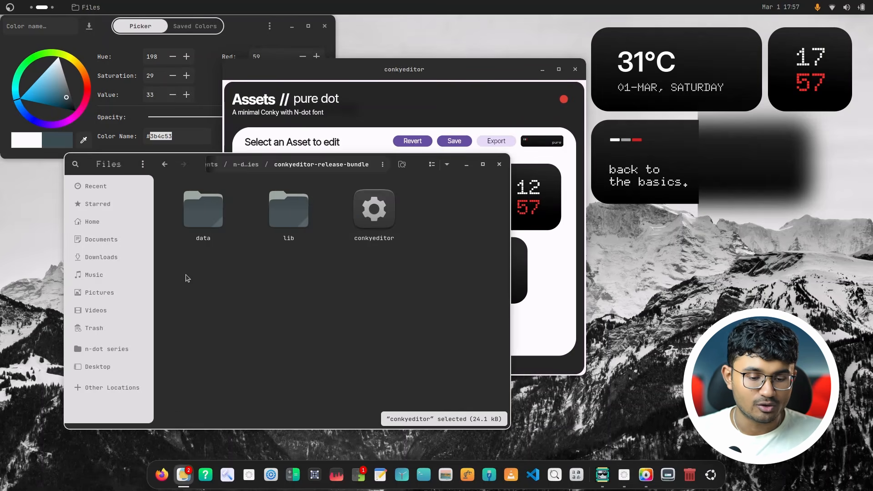
pyautogui.middleClick(91, 222)
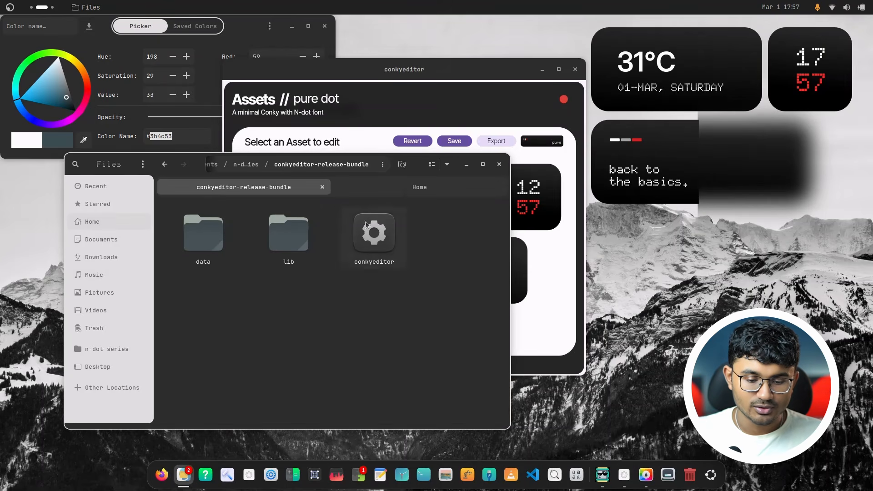
pyautogui.doubleClick(374, 231)
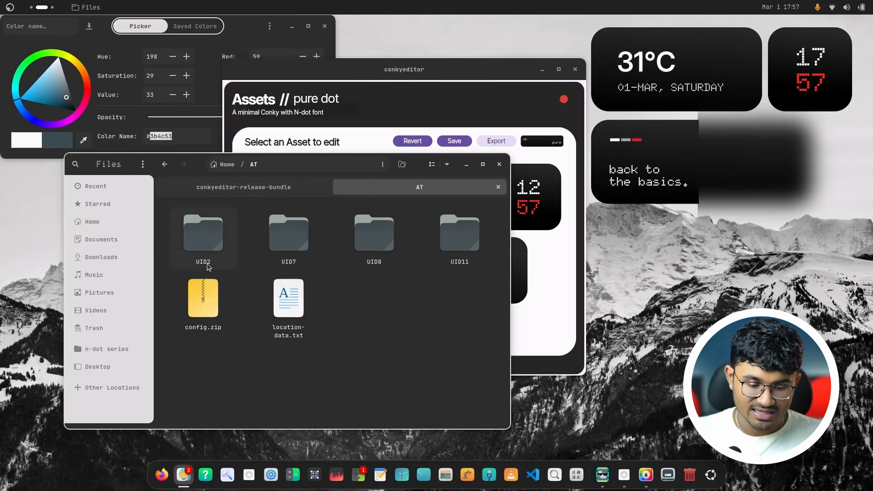
pyautogui.doubleClick(468, 252)
pyautogui.doubleClick(219, 244)
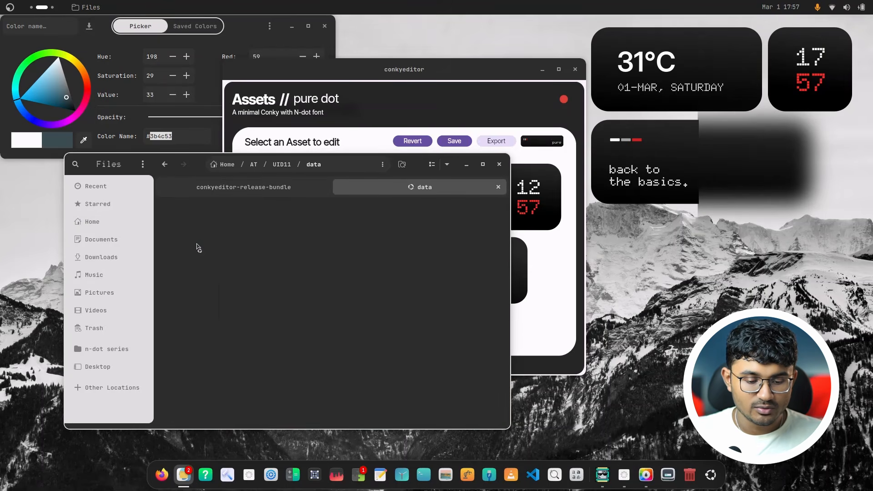
pyautogui.doubleClick(223, 257)
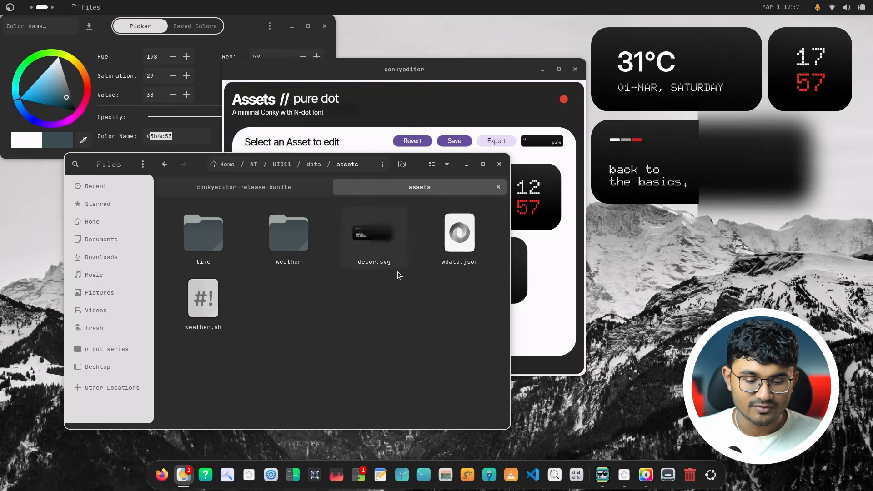
# Open weather-date.svg from the weather folder in the image viewer and examine its background
pyautogui.moveTo(186, 167); pyautogui.dragTo(151, 142)
pyautogui.click(195, 228)
pyautogui.doubleClick(232, 226)
pyautogui.click(155, 228)
pyautogui.press('Return')
pyautogui.moveTo(684, 171); pyautogui.dragTo(275, 139)
pyautogui.scroll(2, 318, 232)
pyautogui.scroll(-2, 318, 231)
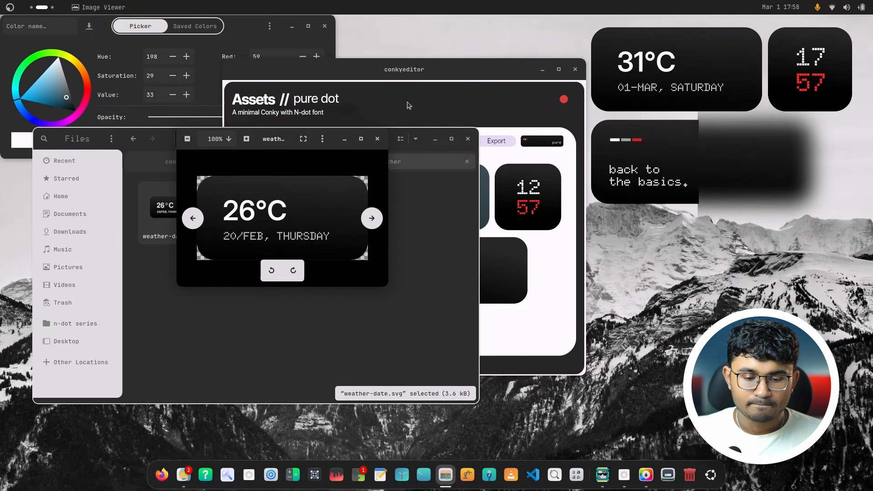
# Export the recoloured temperature widget from conkyeditor, check weather-date.svg in the image viewer and close the viewer
pyautogui.click(443, 56)
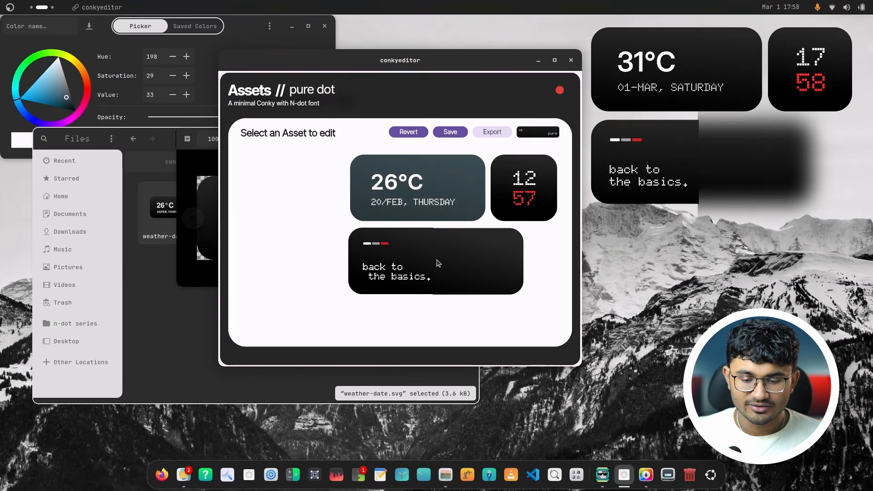
pyautogui.click(434, 192)
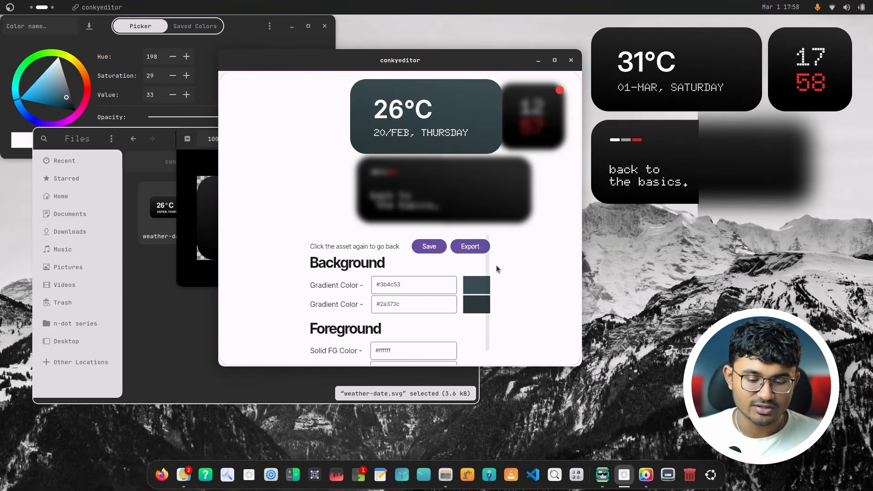
pyautogui.click(473, 248)
pyautogui.click(191, 263)
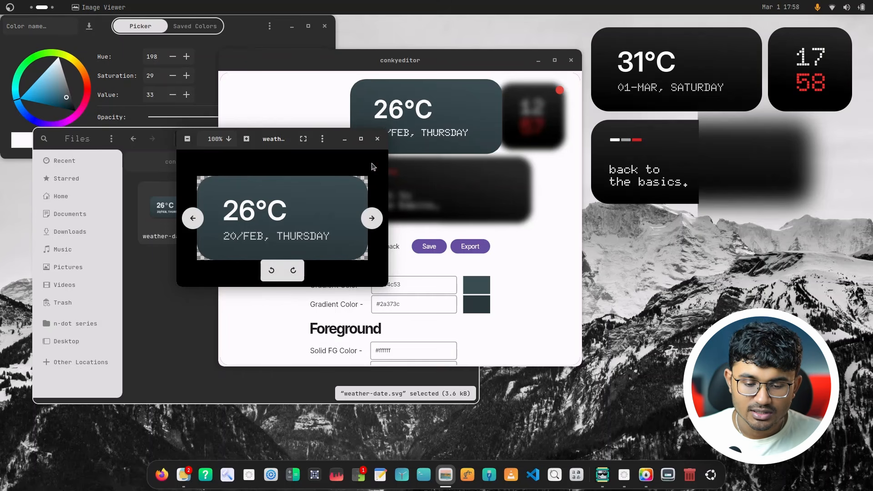
pyautogui.click(378, 139)
# Leave the temperature widget, reopen pure dot and open the "back to the basics." widget's editing options
pyautogui.scroll(-1, 473, 277)
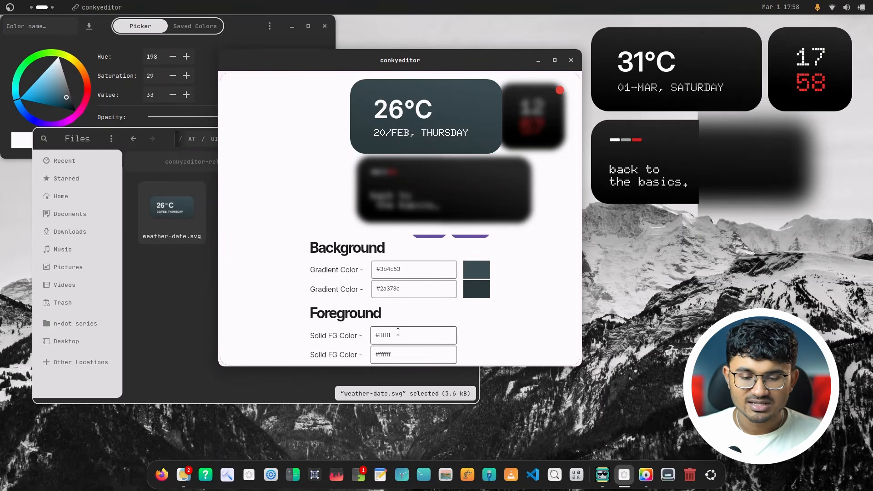
pyautogui.click(560, 92)
pyautogui.click(282, 136)
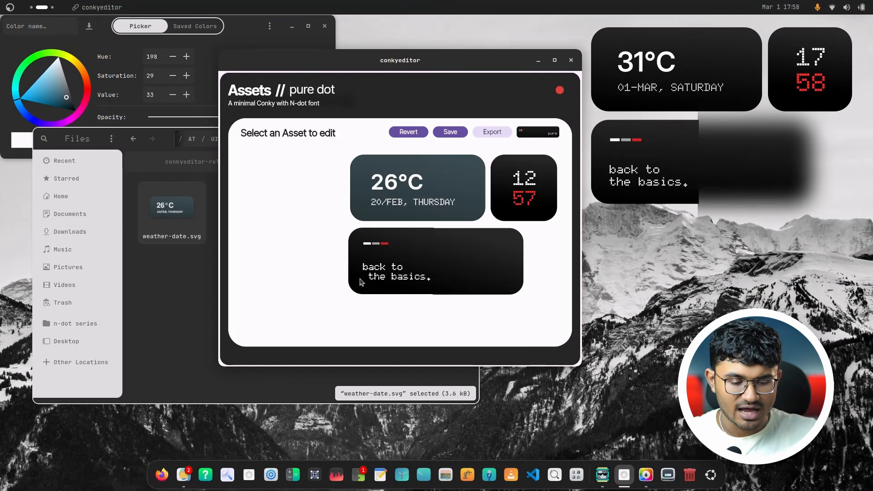
pyautogui.click(383, 275)
pyautogui.scroll(-2, 377, 329)
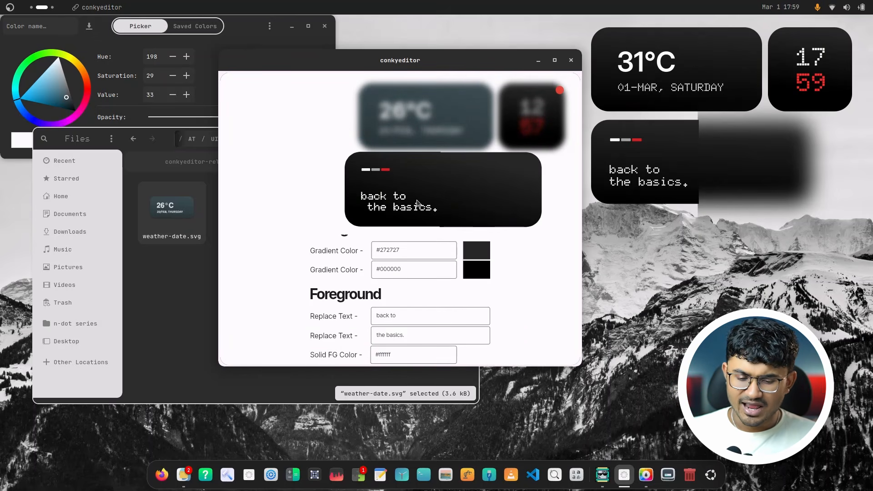
pyautogui.scroll(2, 399, 215)
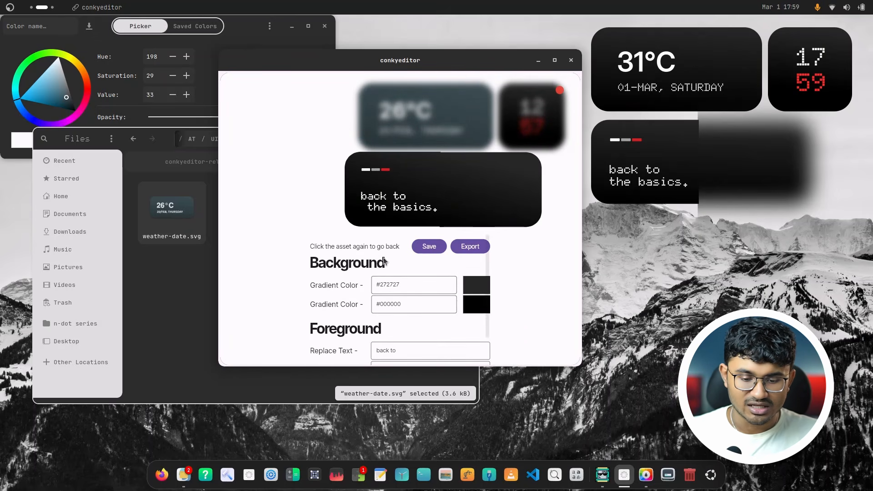
pyautogui.scroll(-2, 400, 216)
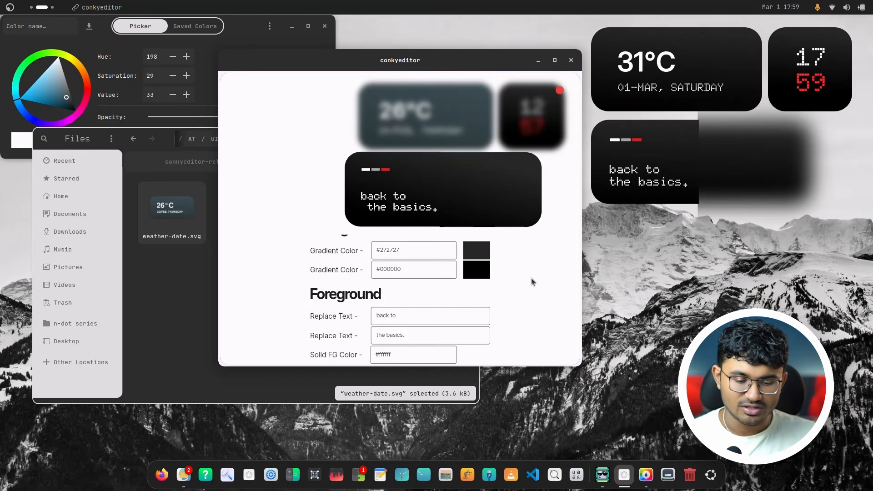
# Replace the widget's two text lines with "some sample text" and "will be placed"
pyautogui.click(413, 320)
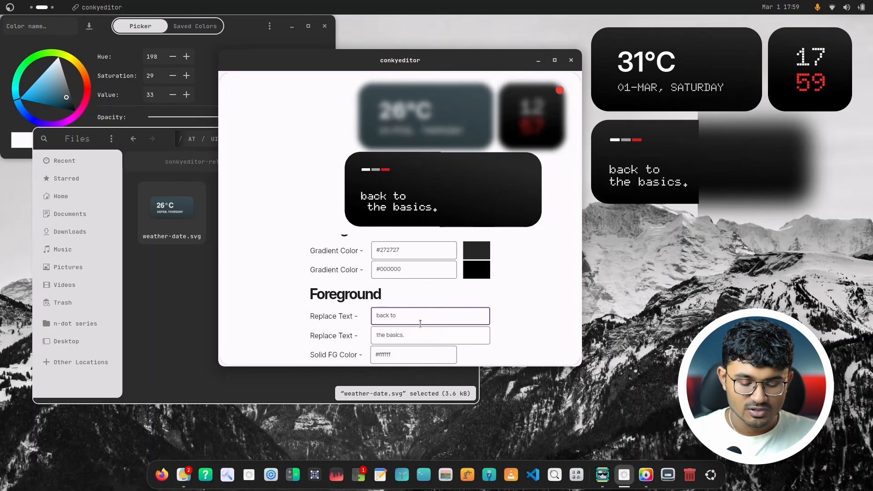
pyautogui.hotkey('ctrl', 'a')
pyautogui.write('some sample text')
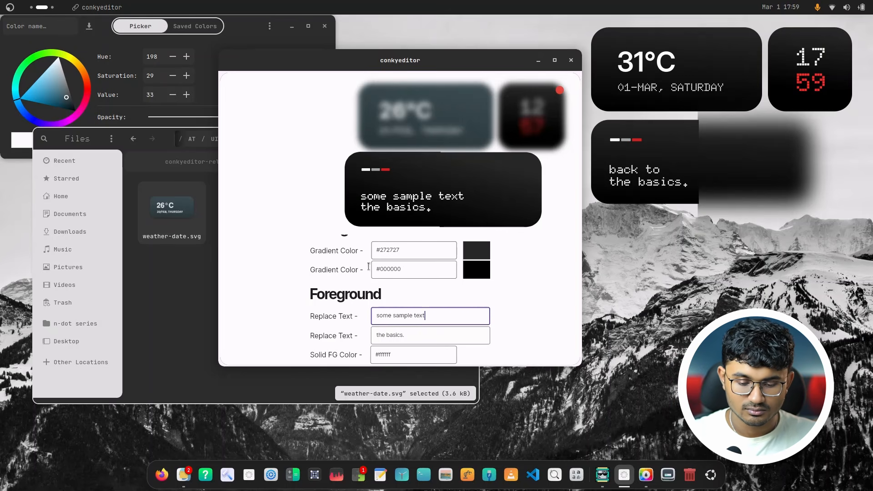
pyautogui.click(409, 340)
pyautogui.hotkey('ctrl', 'a')
pyautogui.write('will')
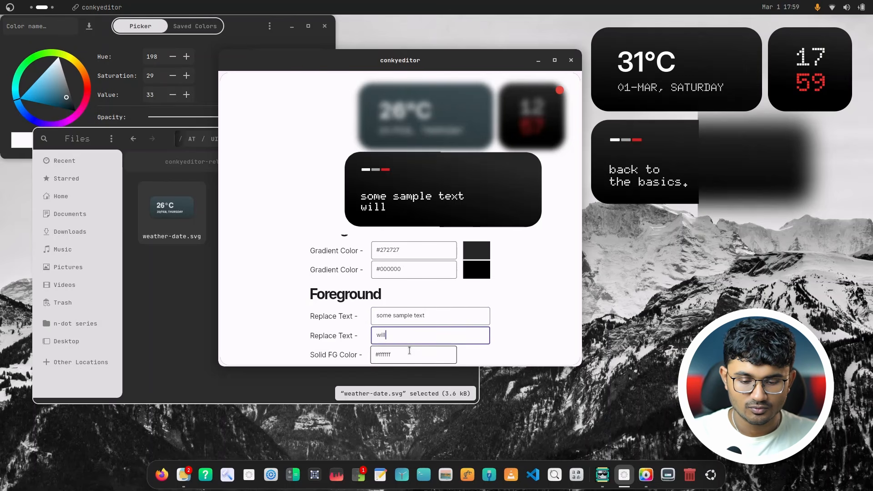
pyautogui.write(' be placed')
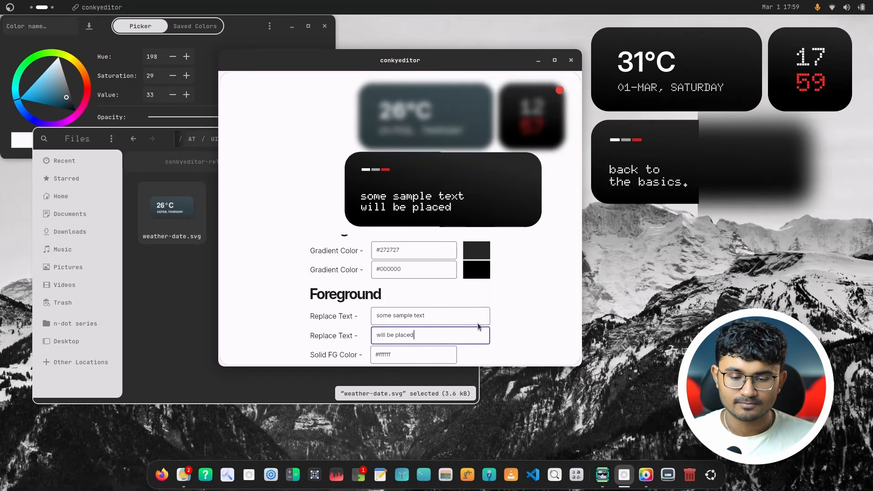
# Export the edited text widget, return to the conky list and close conkyeditor
pyautogui.scroll(1, 482, 318)
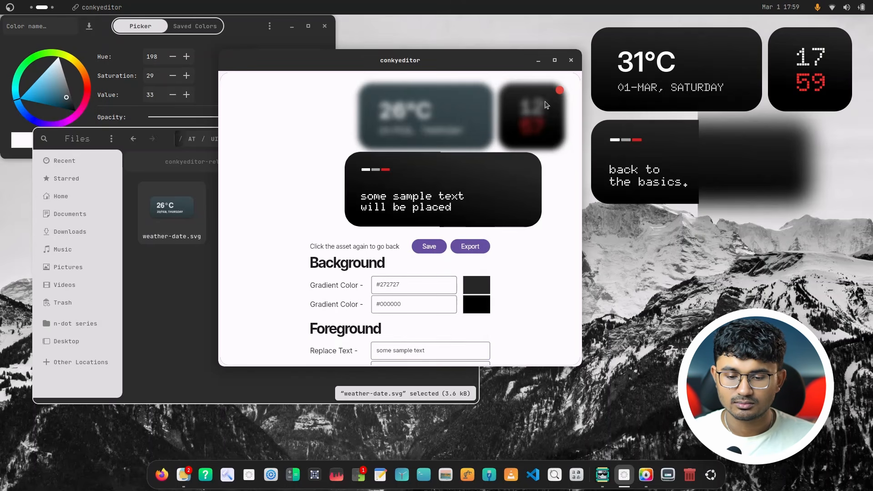
pyautogui.click(476, 221)
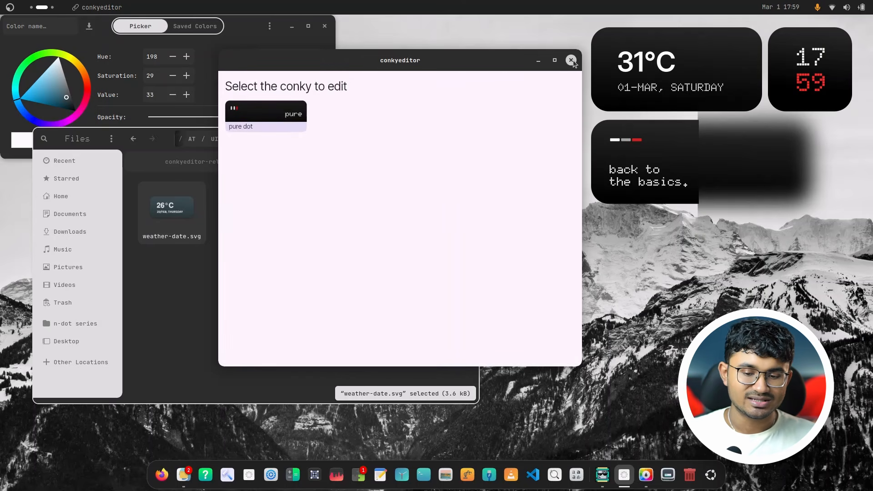
pyautogui.click(571, 60)
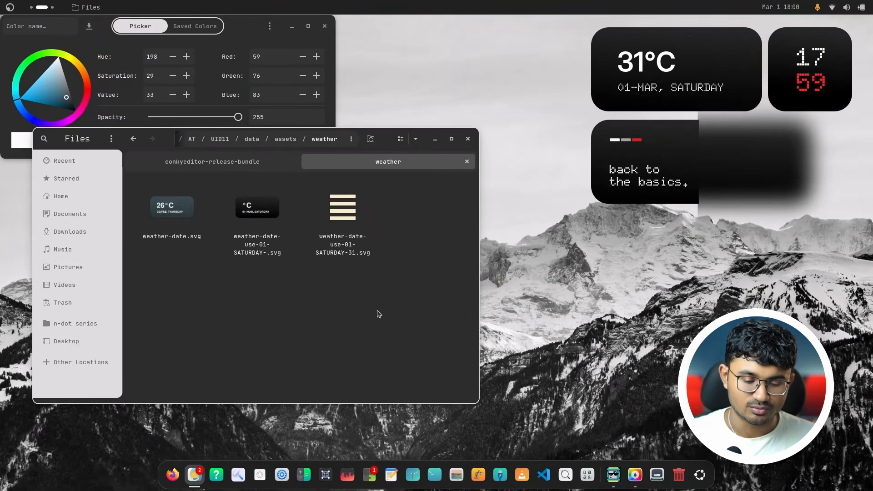
# Go back to the UID11 folder in the file manager and close the terminal opened in the home directory
pyautogui.press('alt')
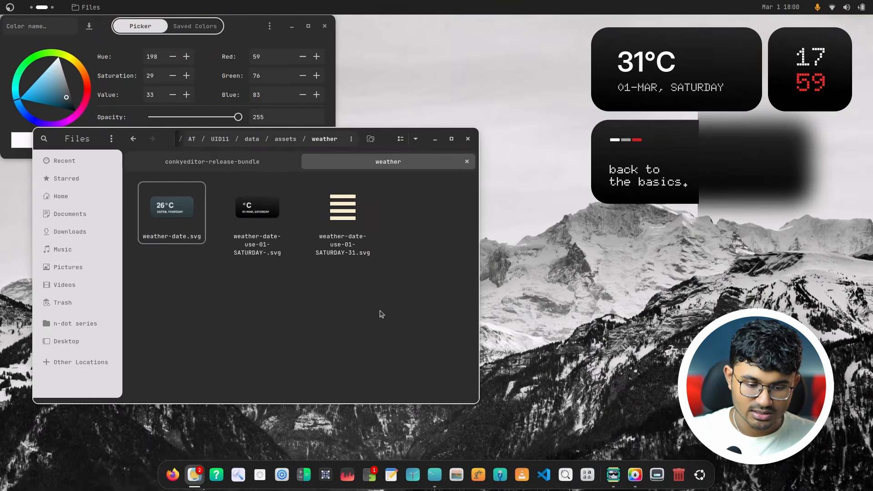
pyautogui.hotkey('ctrl', 'alt', 't')
pyautogui.click(421, 261)
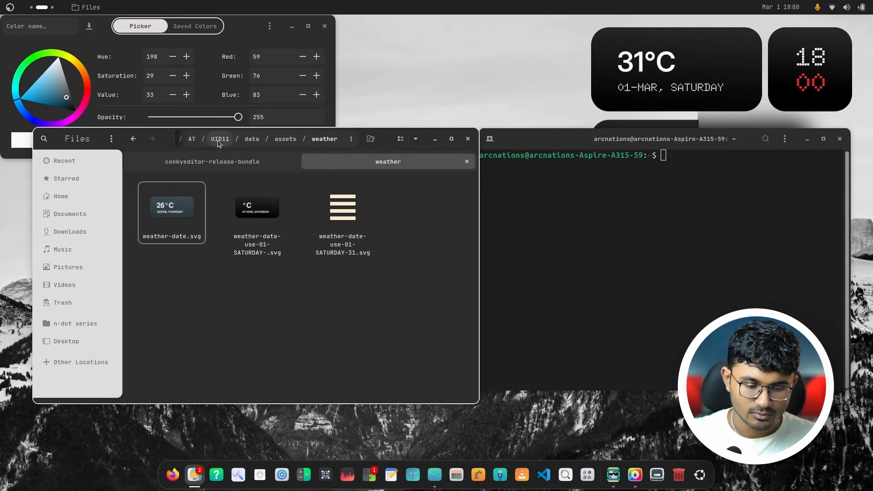
pyautogui.click(219, 144)
pyautogui.click(836, 140)
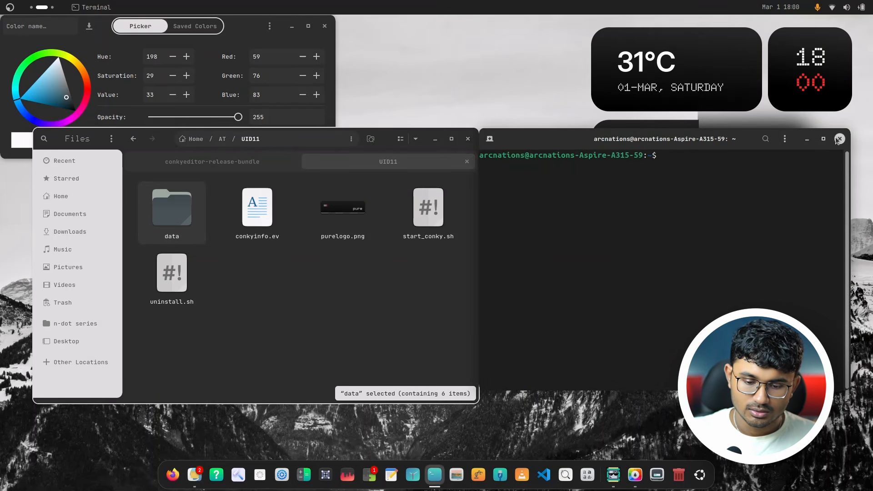
pyautogui.click(839, 139)
# Open a terminal in the UID11 folder, run ./start_conky.sh and move the terminal window away from the widgets
pyautogui.rightClick(394, 278)
pyautogui.click(411, 345)
pyautogui.write('./start_conky.sh')
pyautogui.press('Return')
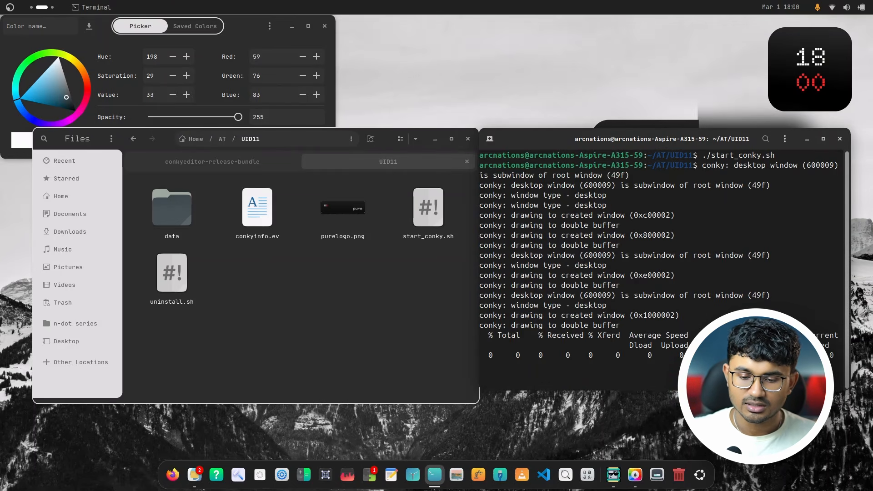
pyautogui.moveTo(593, 136); pyautogui.dragTo(325, 164)
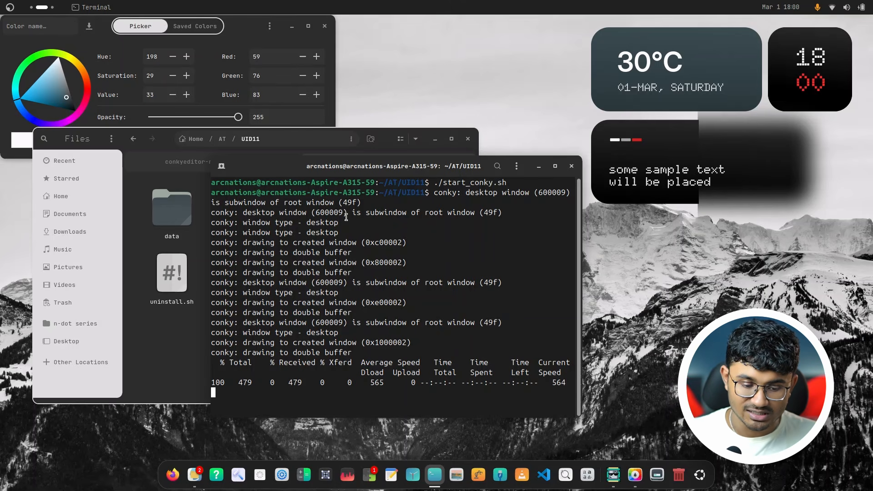
# Open the pure-dot folder inside the n-dot series folder in a new file manager tab
pyautogui.click(172, 341)
pyautogui.click(263, 163)
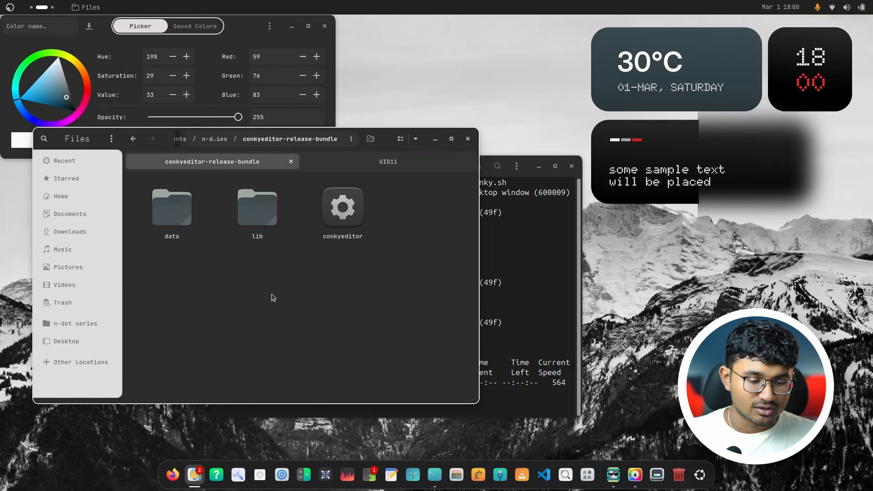
pyautogui.middleClick(57, 160)
pyautogui.click(373, 163)
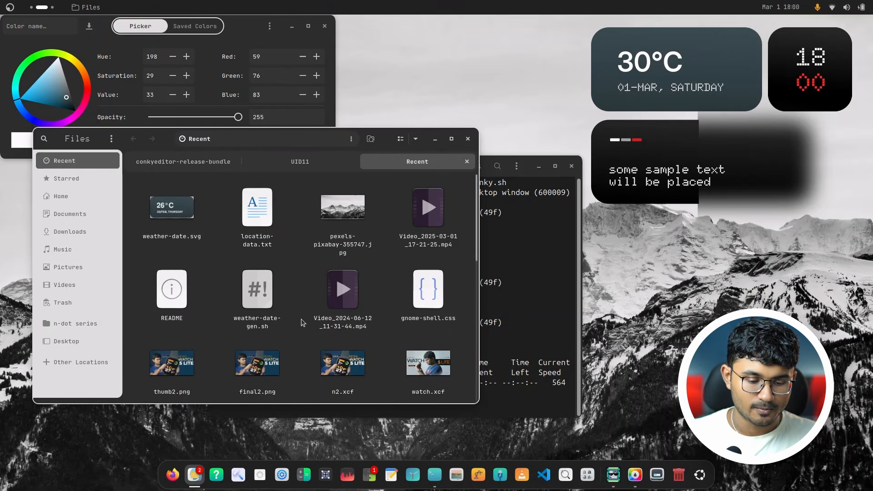
pyautogui.click(300, 162)
pyautogui.click(412, 171)
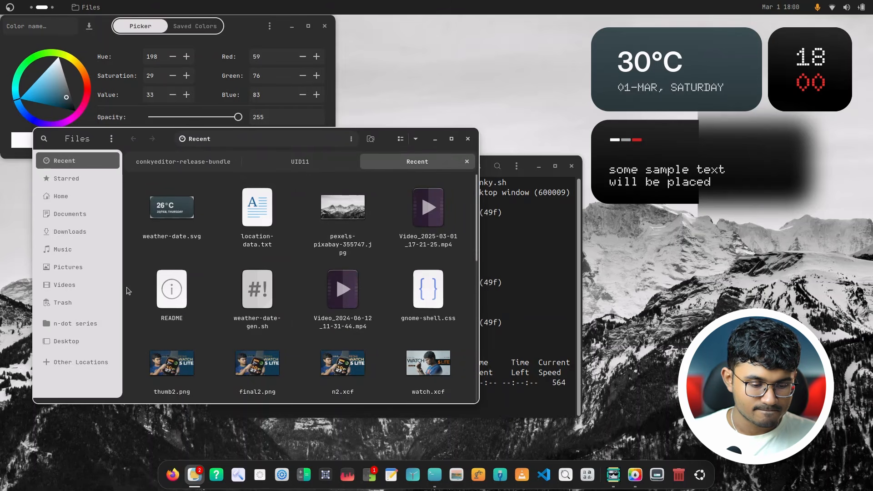
pyautogui.click(88, 234)
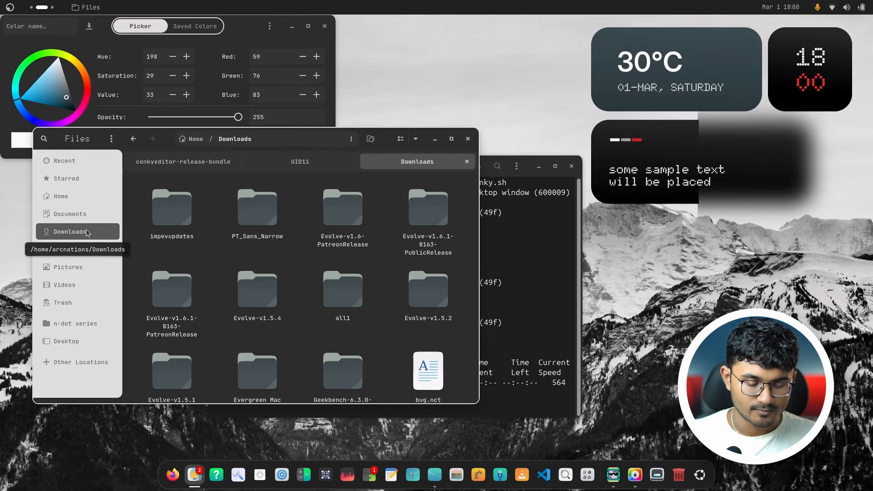
pyautogui.click(84, 324)
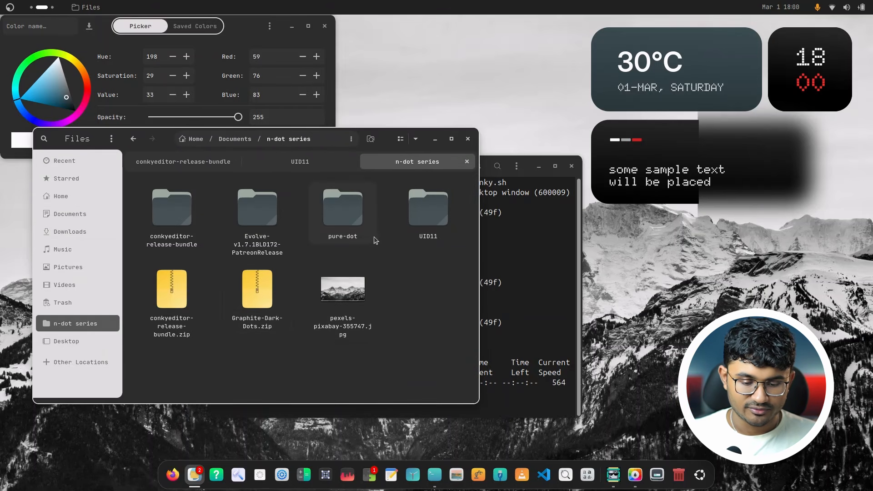
pyautogui.doubleClick(354, 240)
# Open a terminal in the pure-dot folder and run ./install.sh to reinstall the original conky
pyautogui.rightClick(251, 302)
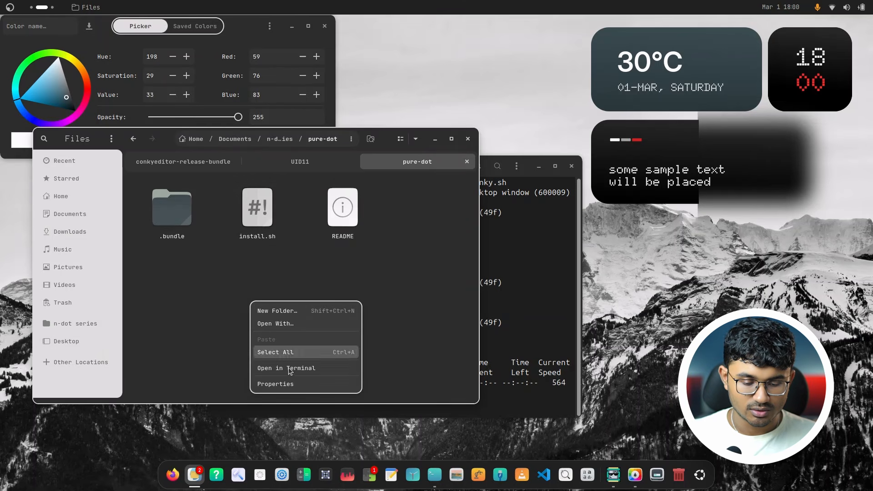
pyautogui.click(288, 369)
pyautogui.write('./install.')
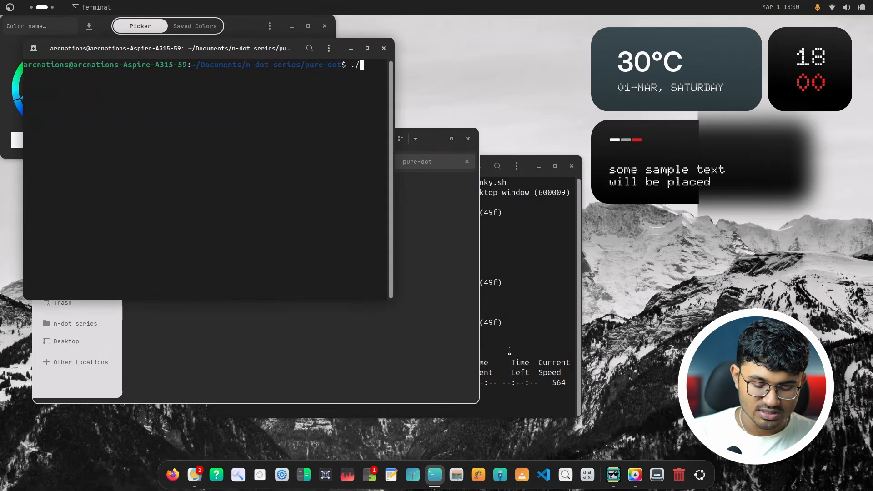
pyautogui.write('sh')
pyautogui.press('Return')
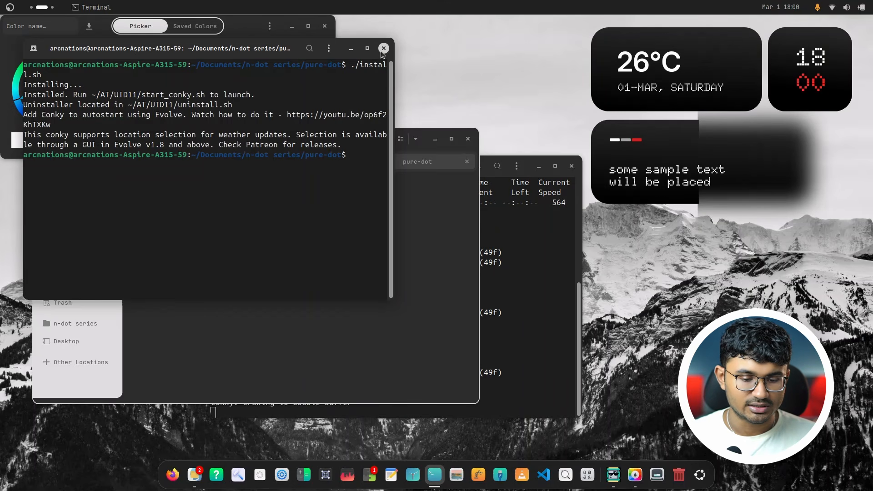
# Restart the reinstalled conky from the UID11 terminal and close both terminal windows
pyautogui.click(383, 49)
pyautogui.click(520, 296)
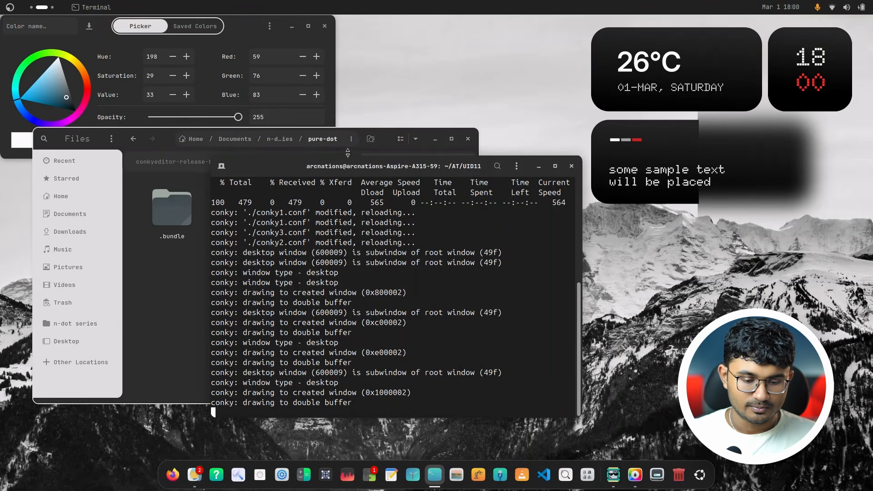
pyautogui.moveTo(340, 161); pyautogui.dragTo(312, 167)
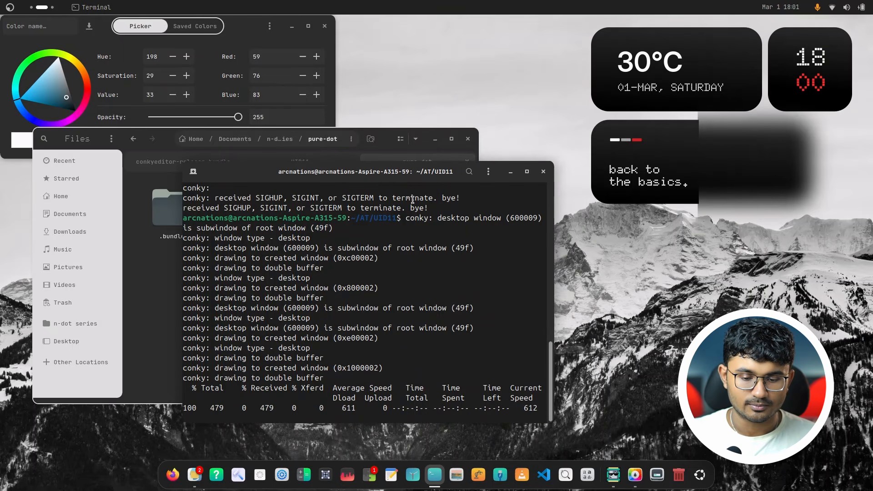
pyautogui.moveTo(352, 175); pyautogui.dragTo(221, 153)
pyautogui.click(411, 150)
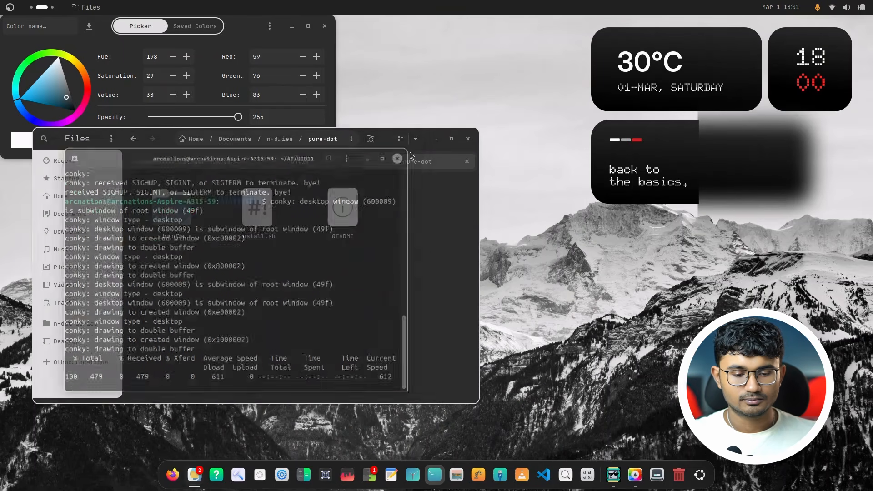
# Close the file manager showing the pure-dot folder and the Color Picker window
pyautogui.click(468, 139)
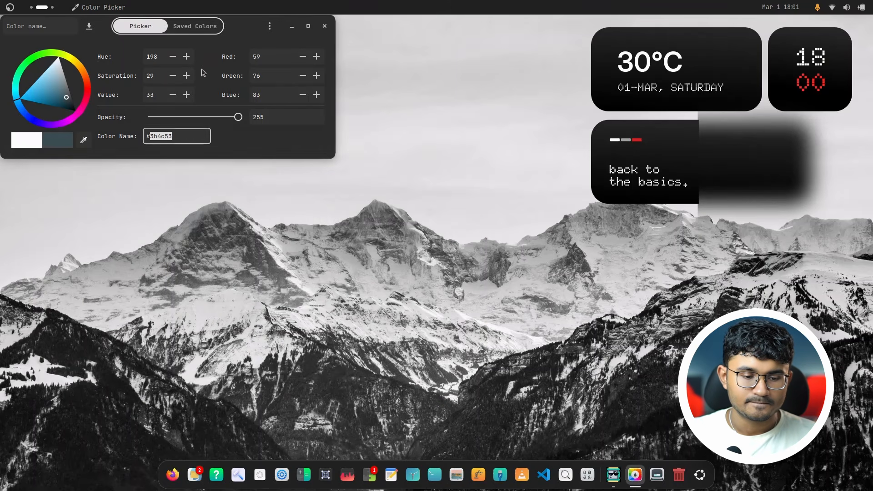
pyautogui.moveTo(279, 28); pyautogui.dragTo(302, 156)
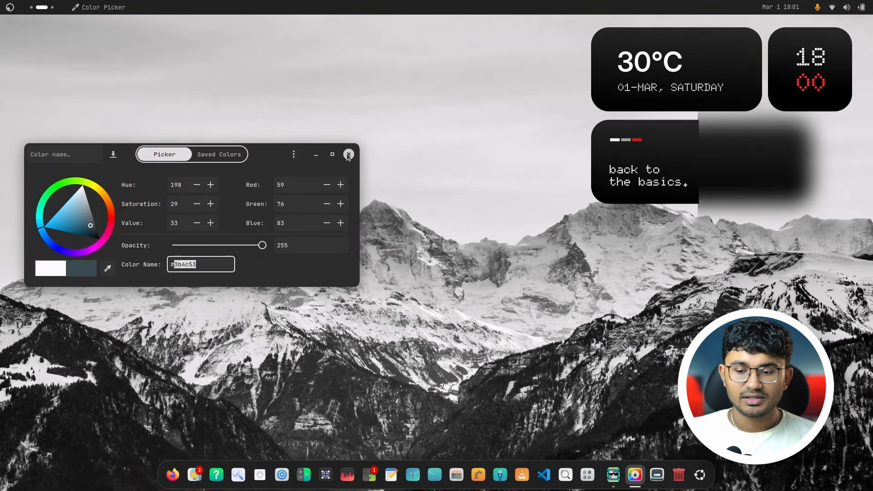
pyautogui.click(349, 155)
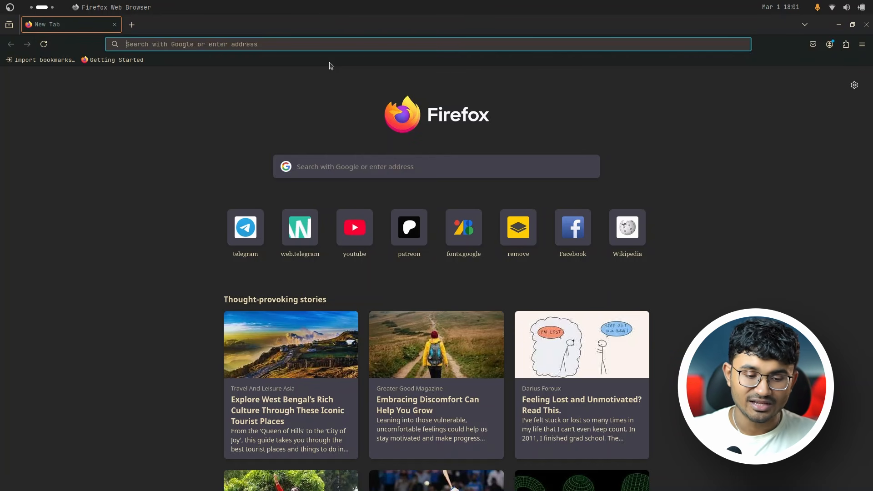
# Search the web for monoicons in Firefox
pyautogui.moveTo(353, 26); pyautogui.dragTo(353, 96)
pyautogui.click(218, 107)
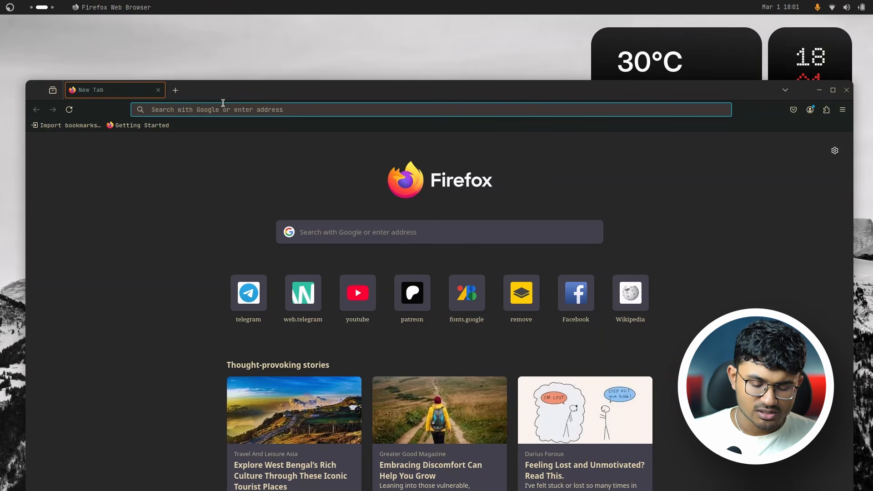
pyautogui.write('monoicons')
pyautogui.press('Return')
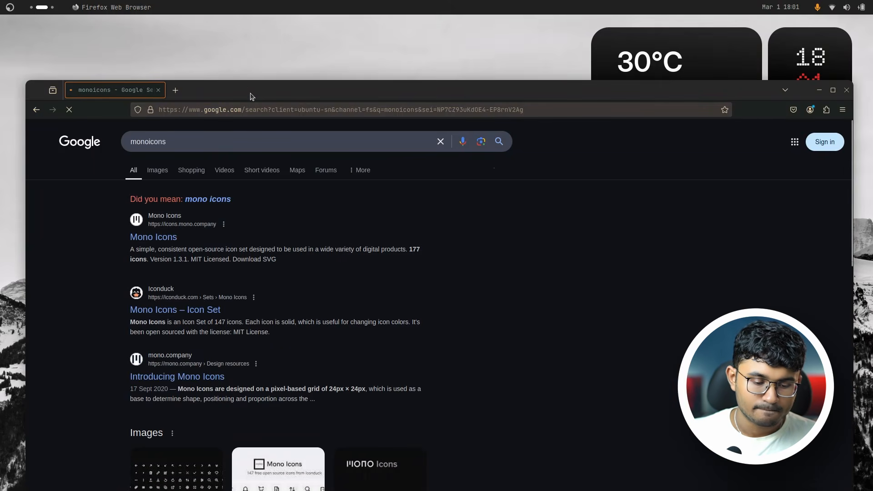
# Refine the web search to monoicons github, look through the results and close the browser
pyautogui.doubleClick(250, 96)
pyautogui.click(186, 73)
pyautogui.write('github')
pyautogui.press('Return')
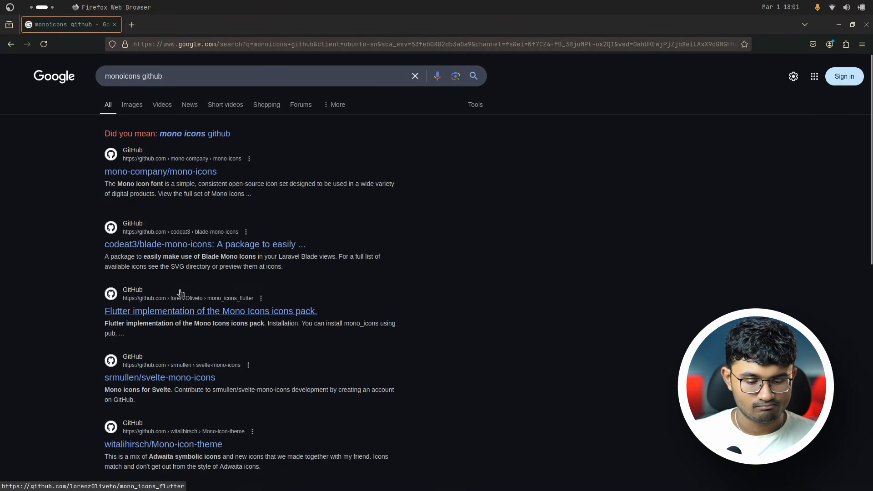
pyautogui.scroll(-4, 181, 293)
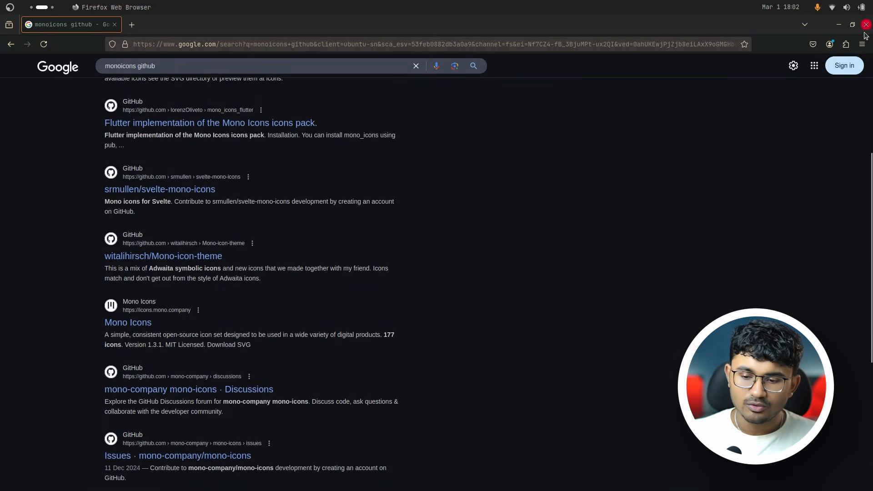
pyautogui.click(866, 24)
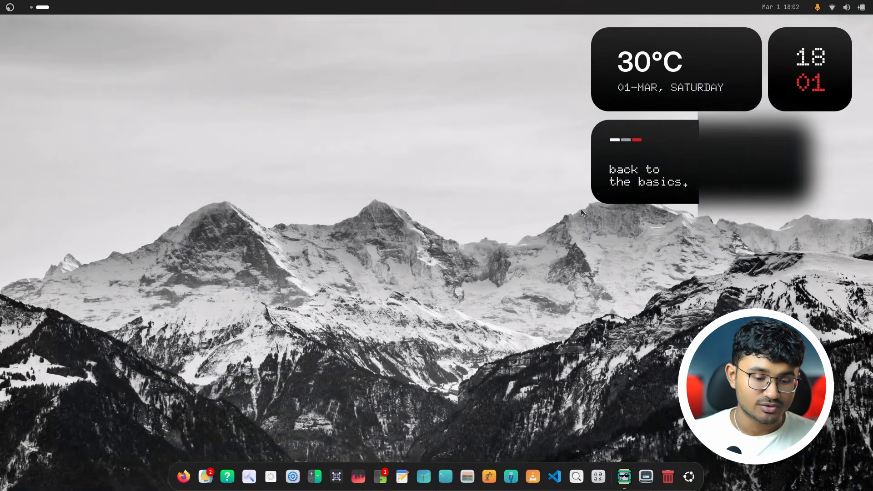
# Open Evolve, search its theme store for mono and leave the store again
pyautogui.click(247, 475)
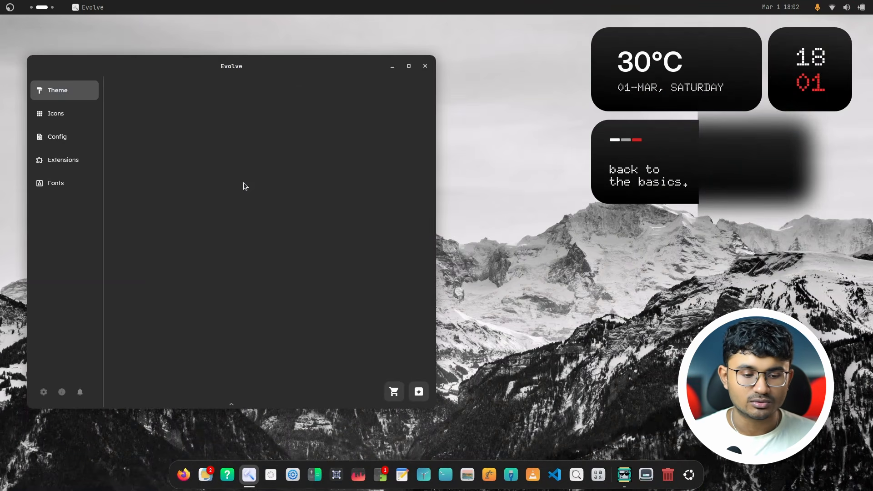
pyautogui.click(387, 393)
pyautogui.click(163, 86)
pyautogui.write('mono')
pyautogui.press('Return')
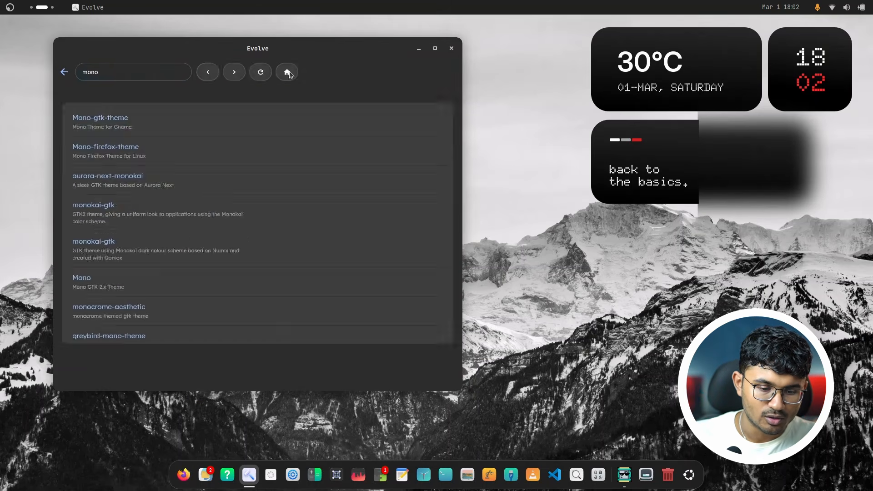
pyautogui.click(288, 74)
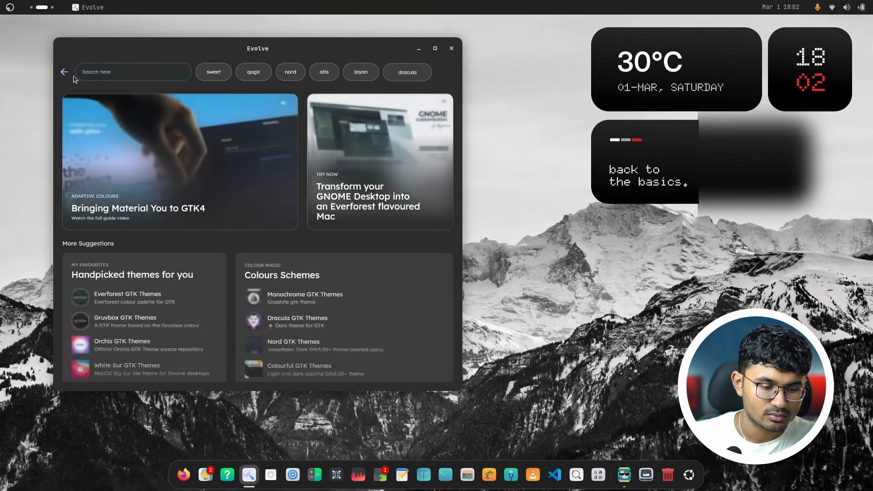
pyautogui.click(72, 76)
# Search Evolve's icon store for mono and open the monoicons entry
pyautogui.click(85, 96)
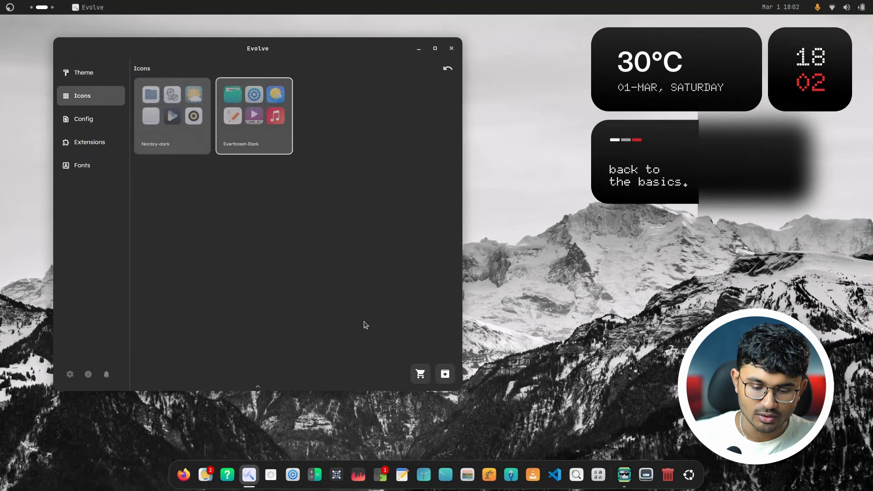
pyautogui.click(418, 374)
pyautogui.write('mono')
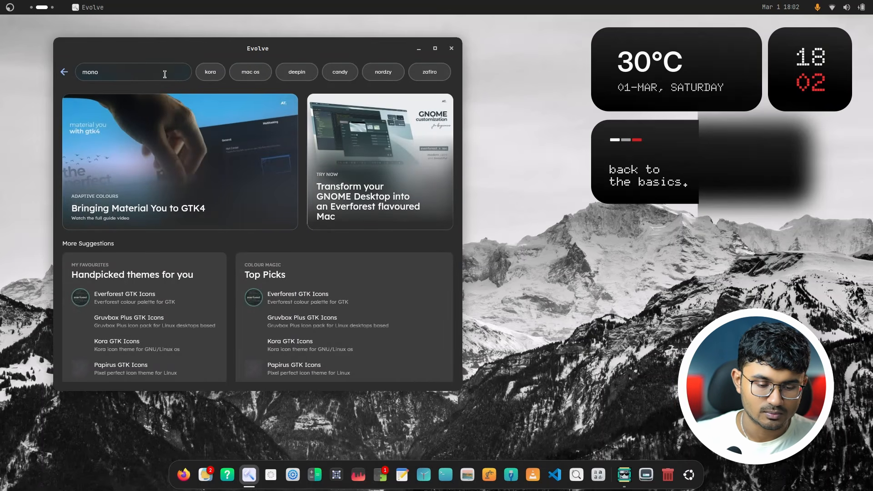
pyautogui.press('Return')
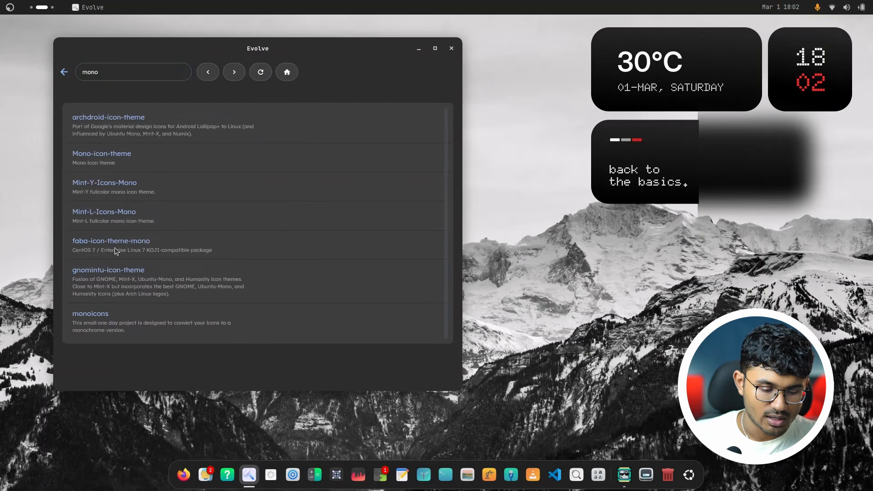
pyautogui.click(88, 316)
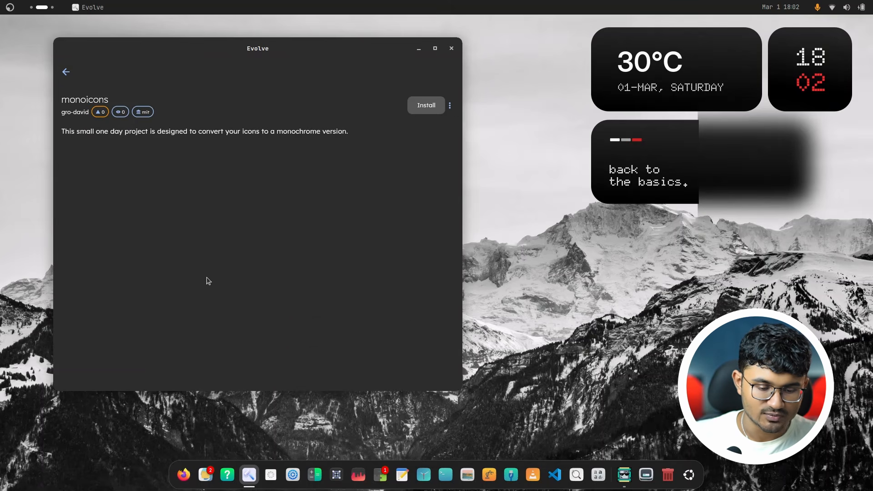
# Open the monoicons repository from its Evolve page in the browser and read the README's usage instructions
pyautogui.click(451, 108)
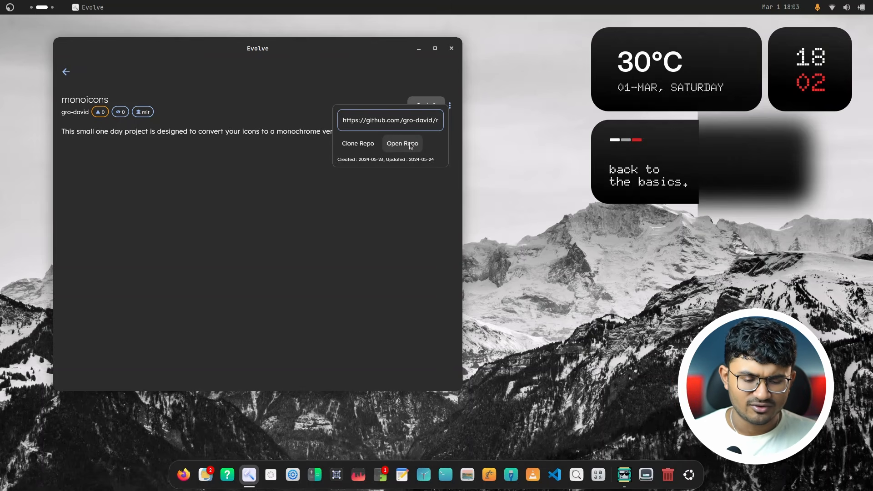
pyautogui.click(427, 207)
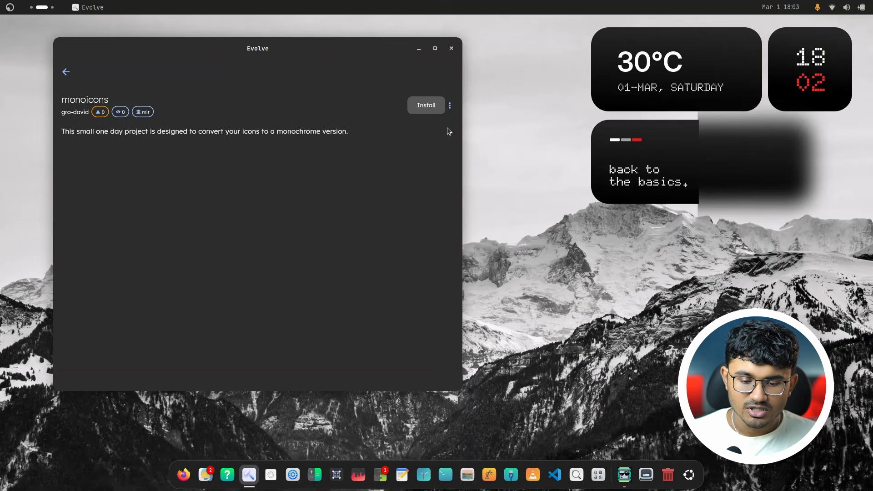
pyautogui.click(450, 108)
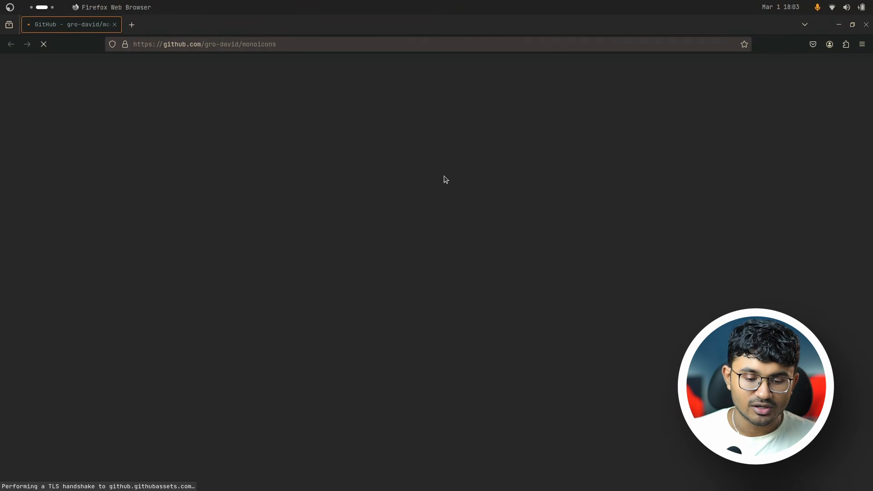
pyautogui.hotkey('alt', 'Tab')
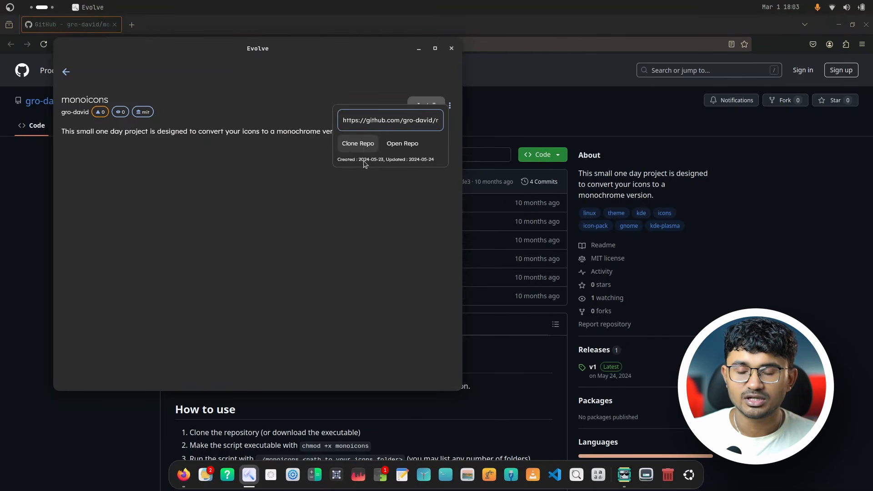
pyautogui.click(729, 296)
pyautogui.scroll(-4, 512, 302)
pyautogui.scroll(2, 541, 298)
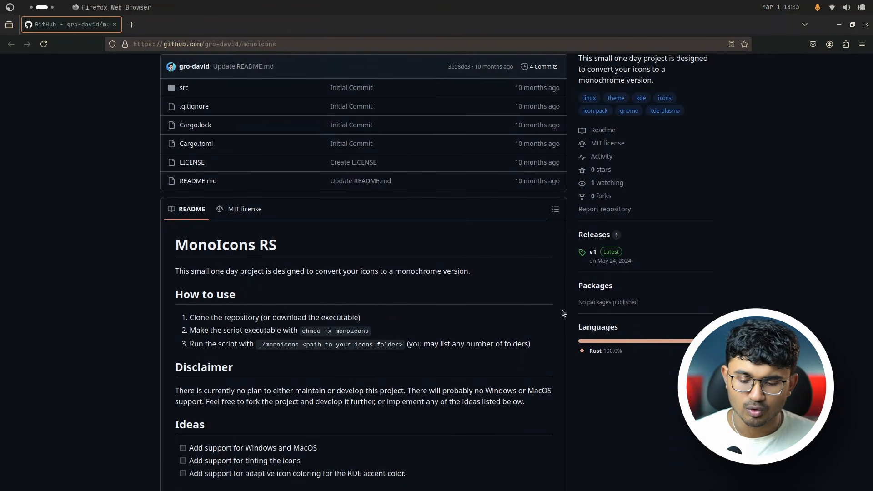
# Download the monoicons executable from the repository's v1 release and show it in the Downloads folder
pyautogui.click(599, 257)
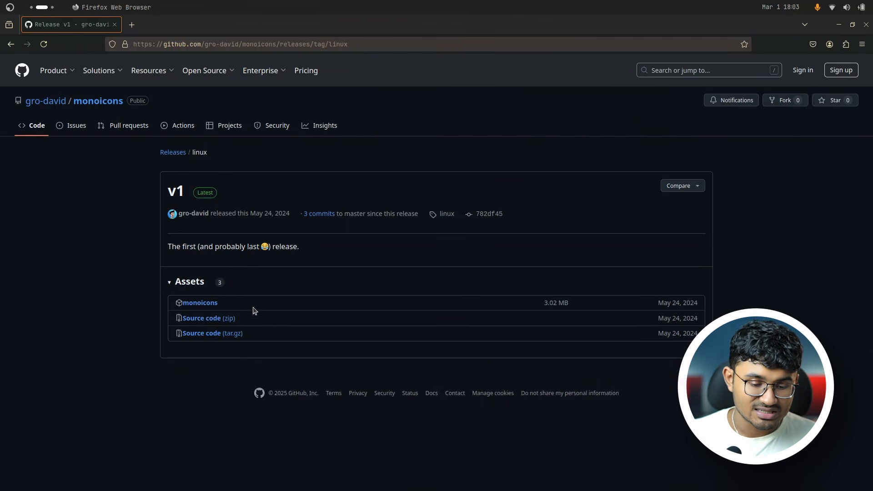
pyautogui.click(194, 304)
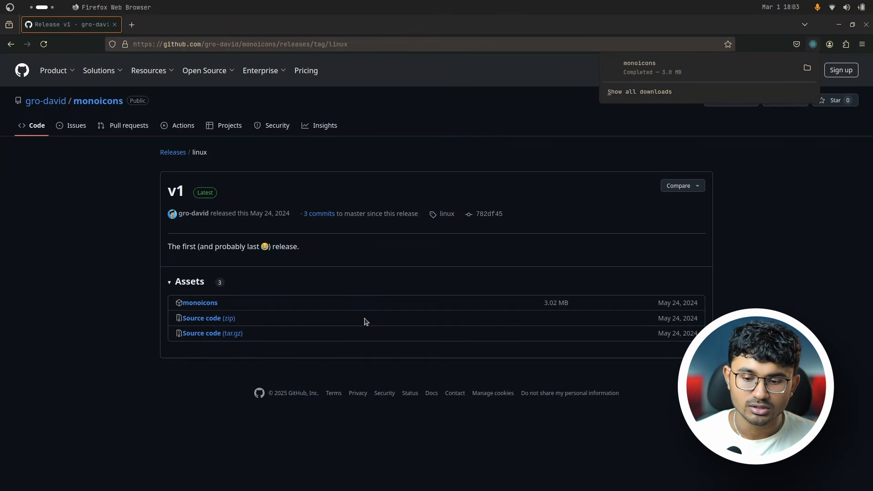
pyautogui.click(403, 186)
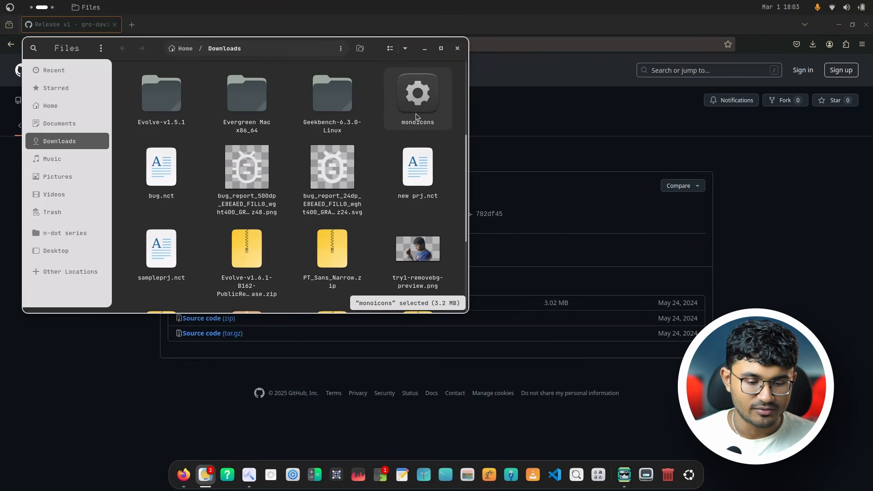
# Open a terminal in the Downloads folder and close the browser behind it
pyautogui.rightClick(373, 130)
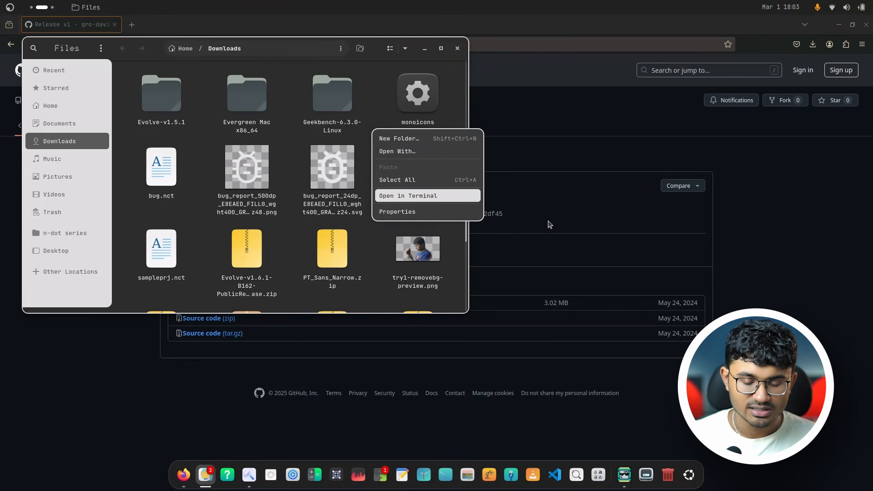
pyautogui.press('Return')
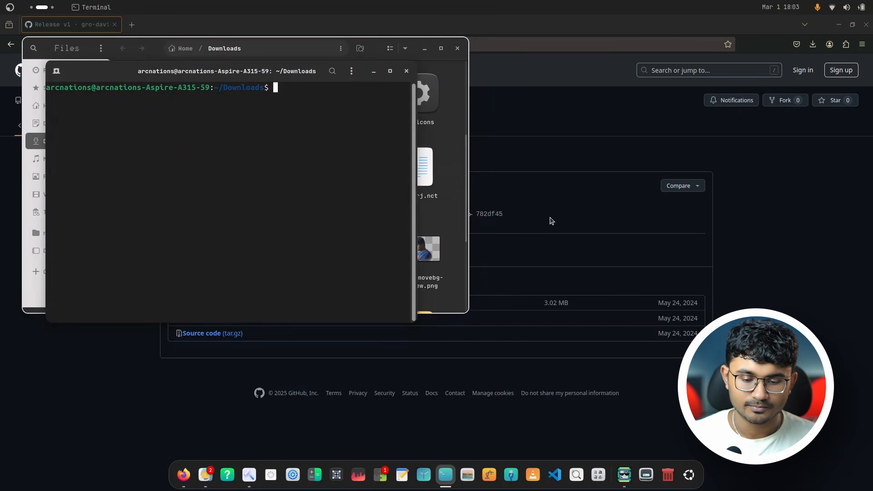
pyautogui.click(866, 29)
pyautogui.moveTo(300, 78); pyautogui.dragTo(558, 179)
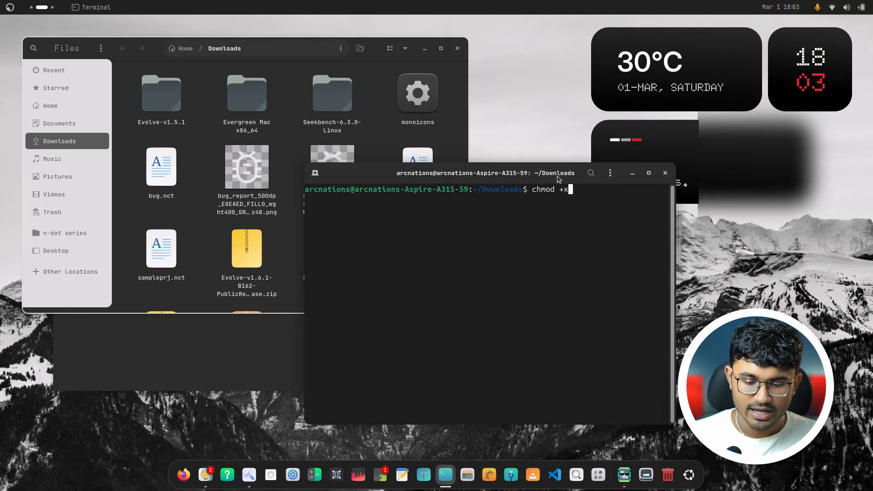
# Run chmod +x ./monoicons to make the downloaded file executable, then move the terminal clear of the widgets
pyautogui.write('onoicons')
pyautogui.press('Return')
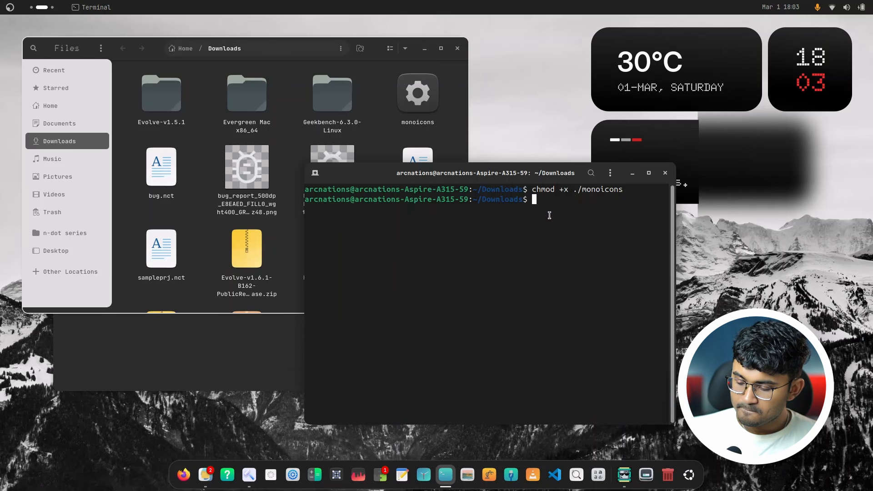
pyautogui.moveTo(409, 179); pyautogui.dragTo(319, 148)
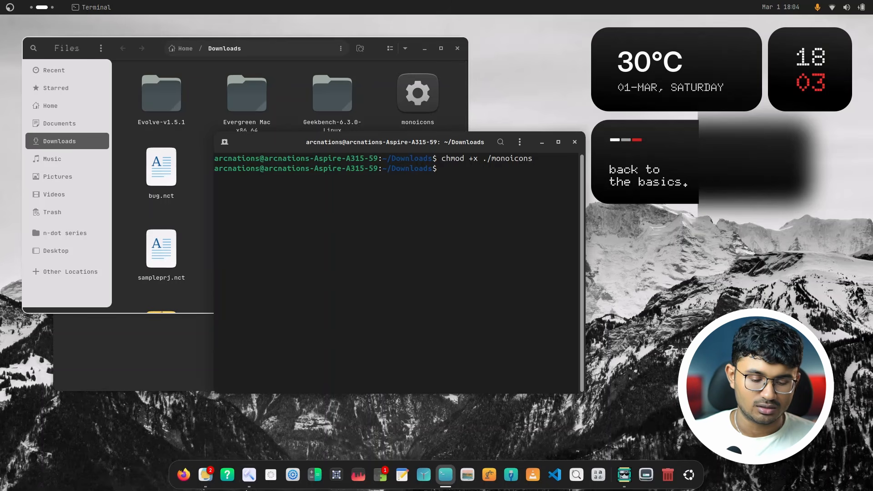
# Search the web in Firefox for greystone gtk icons and open the GreyStone page on gnome-look.org
pyautogui.click(183, 474)
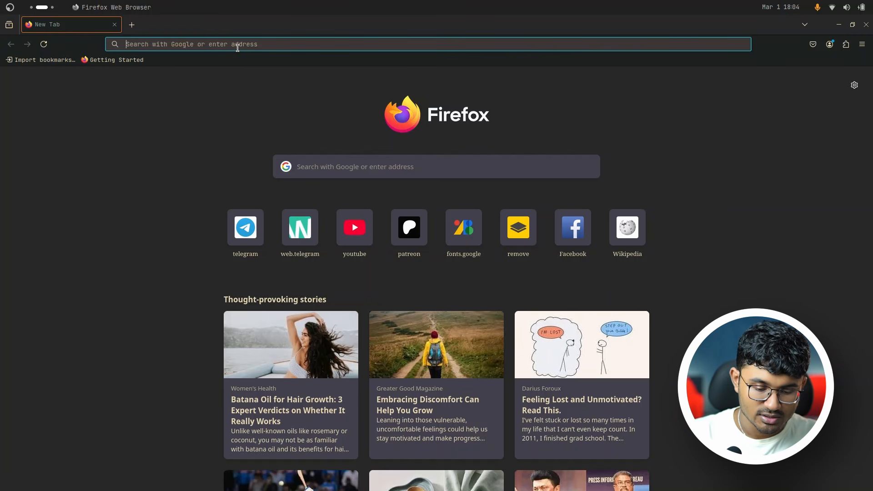
pyautogui.write('greystone gtk icons')
pyautogui.press('Return')
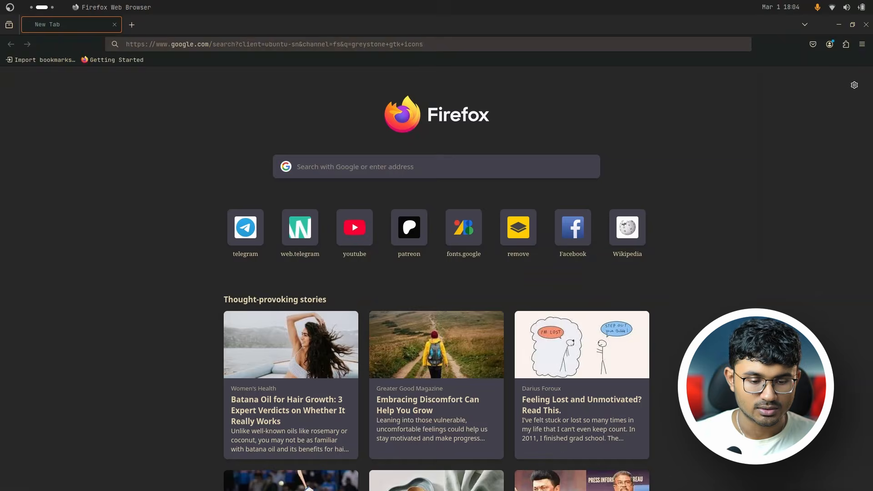
pyautogui.click(117, 159)
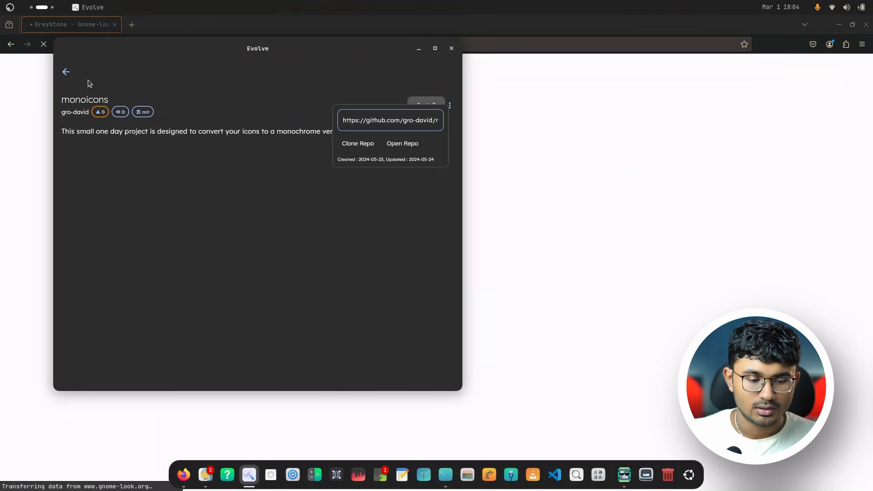
# Leave the monoicons store entry in Evolve and return to the app's home view
pyautogui.click(69, 79)
pyautogui.click(64, 71)
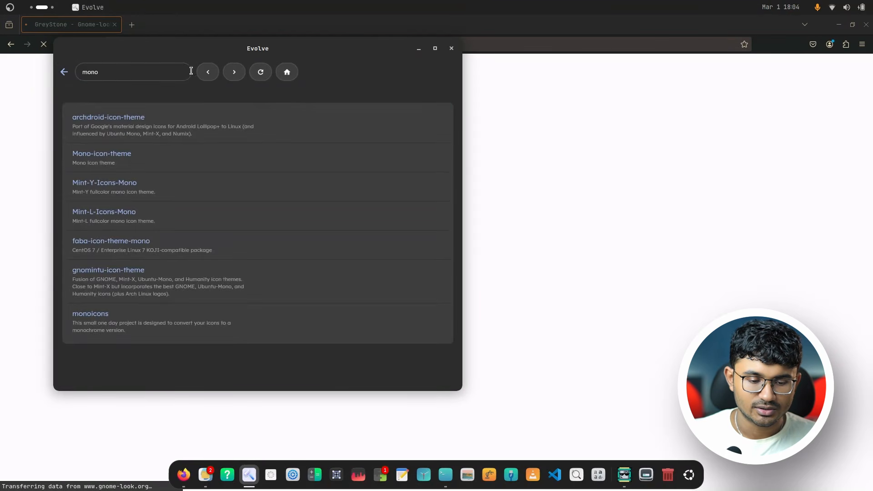
pyautogui.click(290, 77)
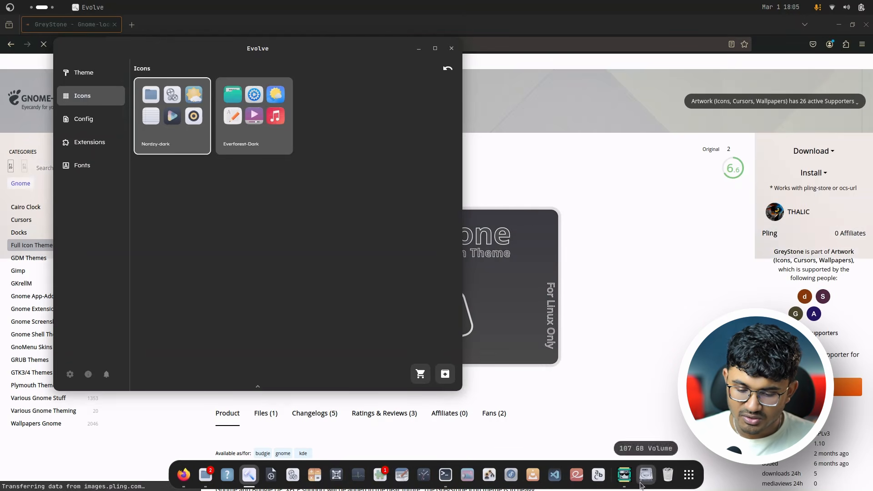
# Switch to the GreyStone page in Firefox and request the GreyStone.tar.xz download
pyautogui.click(649, 305)
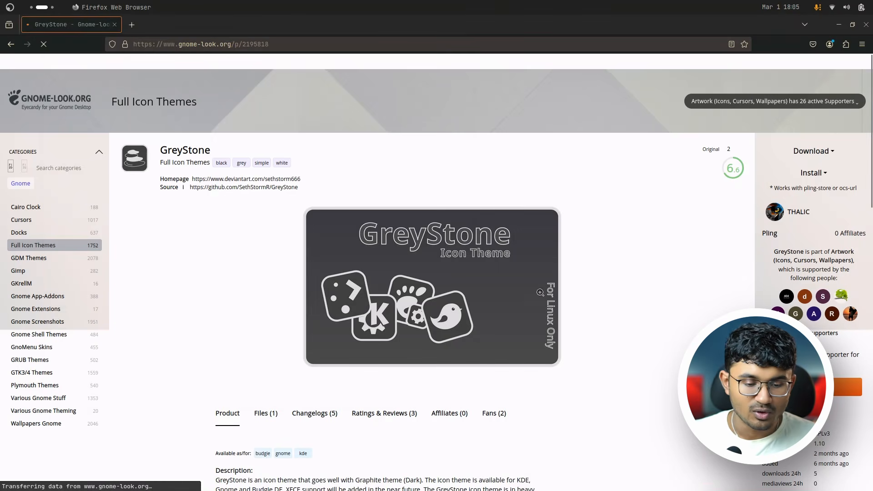
pyautogui.click(812, 151)
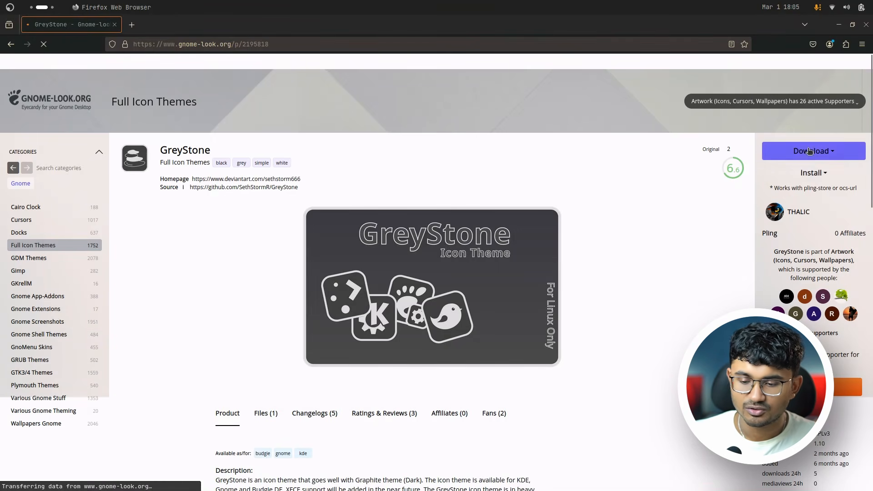
pyautogui.click(791, 172)
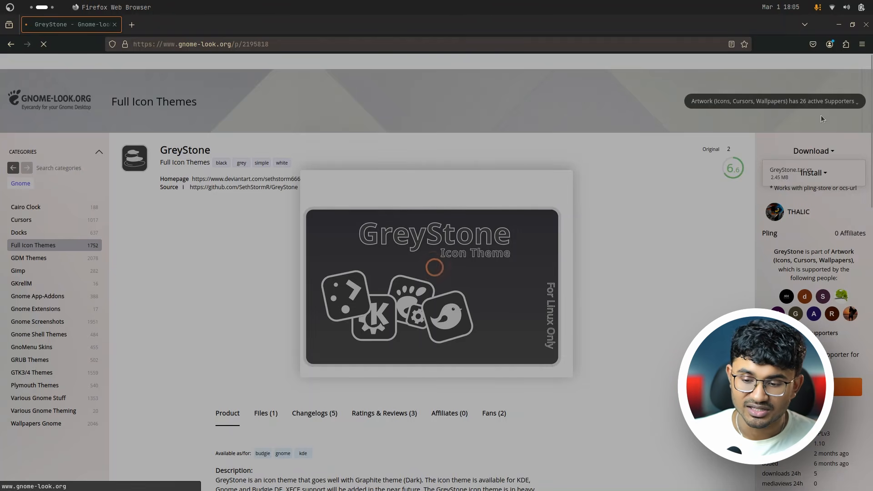
# Switch to the Files window showing Downloads and open a terminal in that folder
pyautogui.click(41, 7)
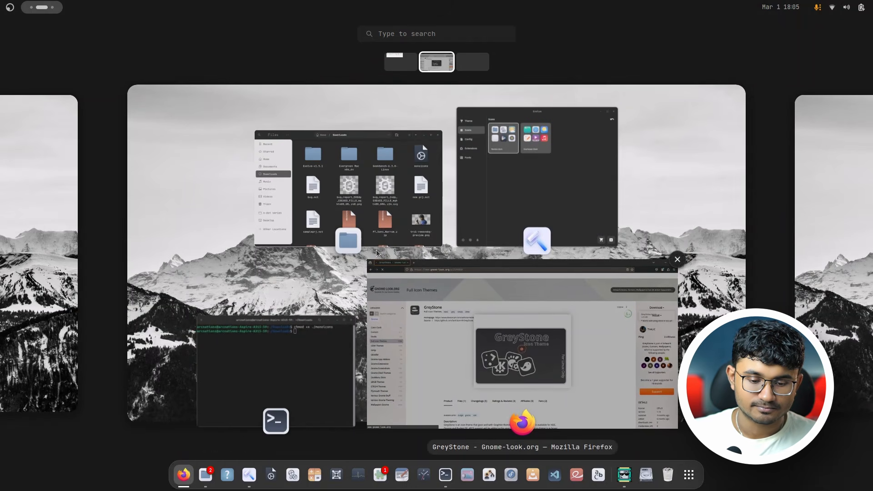
pyautogui.click(385, 200)
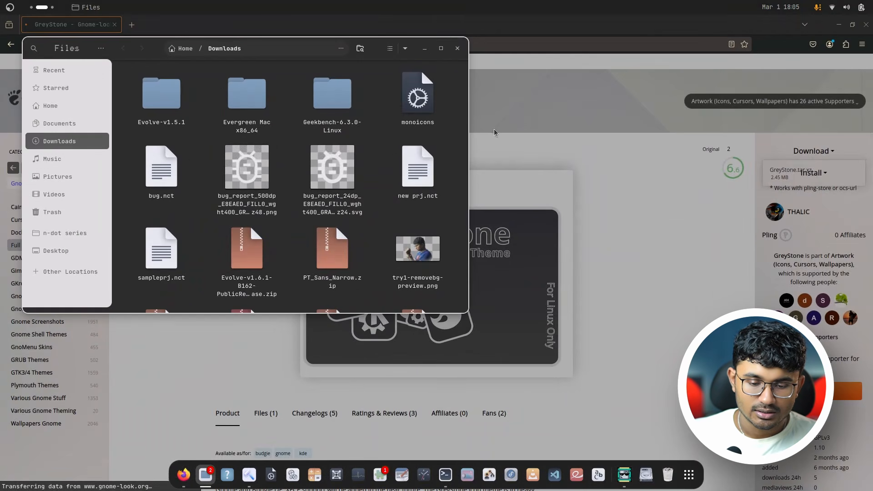
pyautogui.rightClick(478, 205)
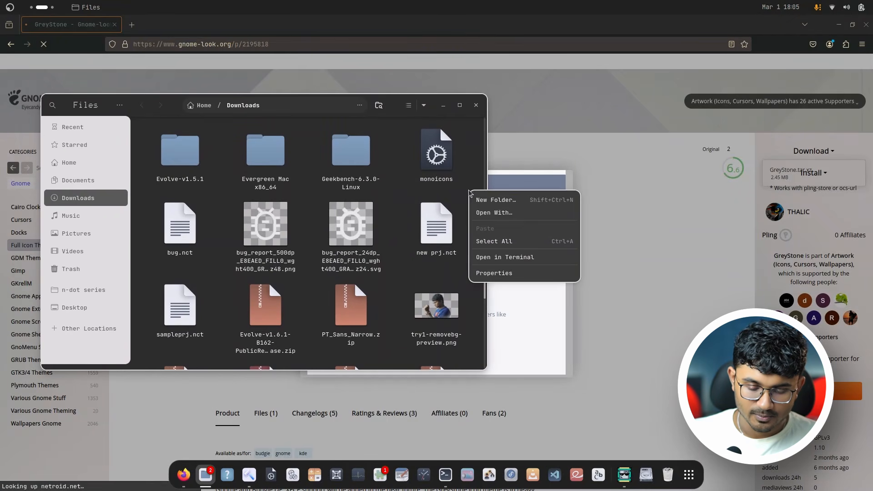
pyautogui.click(501, 256)
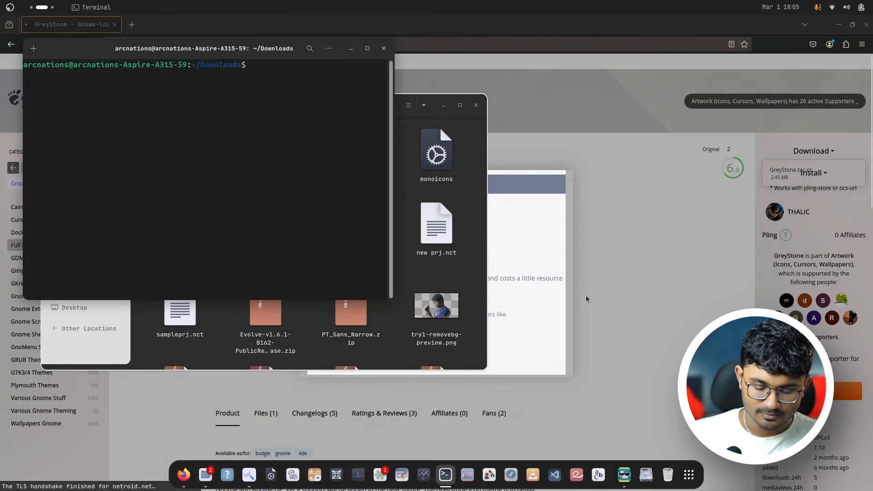
# Enter the command ./monoicons at the terminal prompt, leaving it ready for a folder path
pyautogui.write('./moniicons')
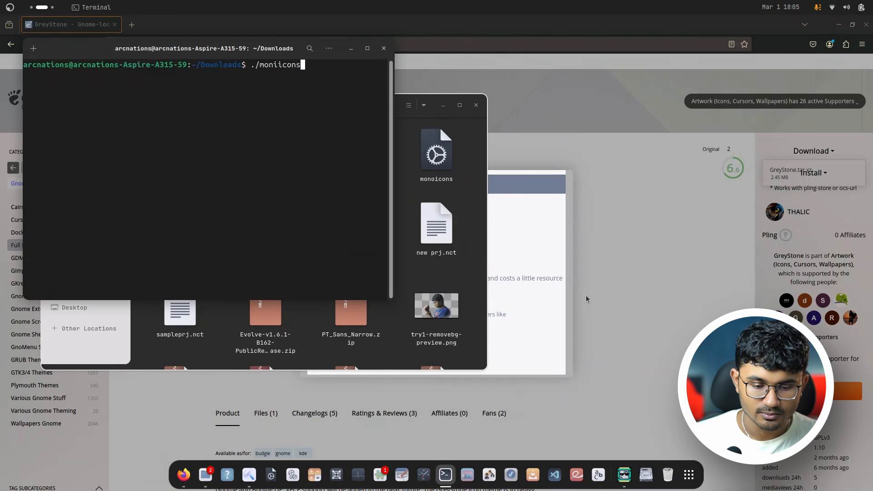
pyautogui.press('BackSpace')
pyautogui.press('BackSpace')
pyautogui.press('BackSpace')
pyautogui.press('BackSpace')
pyautogui.press('BackSpace')
pyautogui.press('BackSpace')
pyautogui.write('oicons')
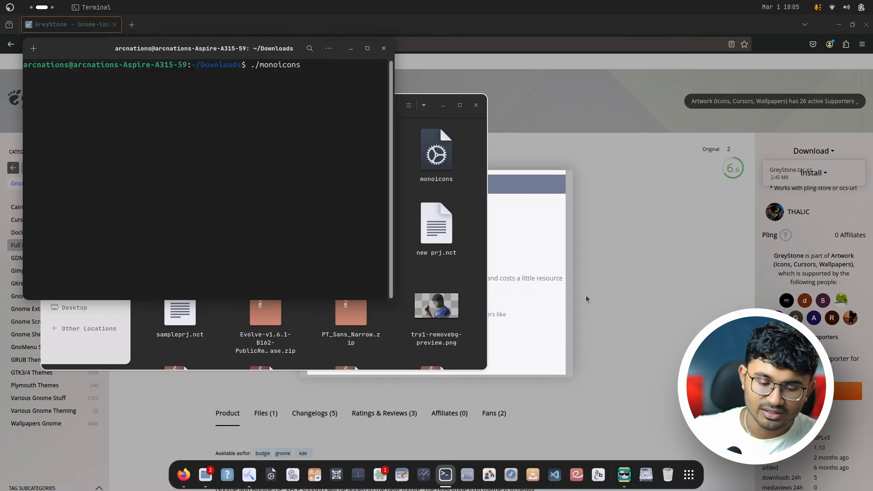
# Open the hidden .icons folder of the home directory in Files
pyautogui.click(468, 221)
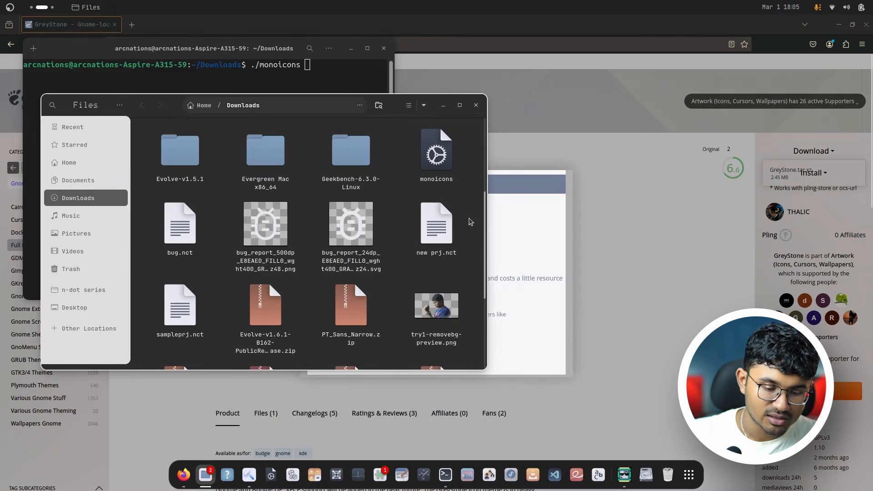
pyautogui.click(69, 162)
pyautogui.write('./mono')
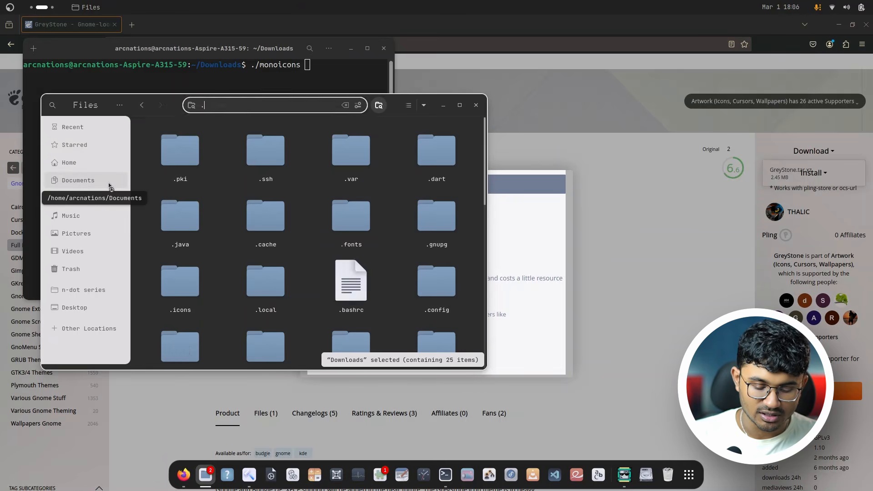
pyautogui.write('icons')
pyautogui.press('Return')
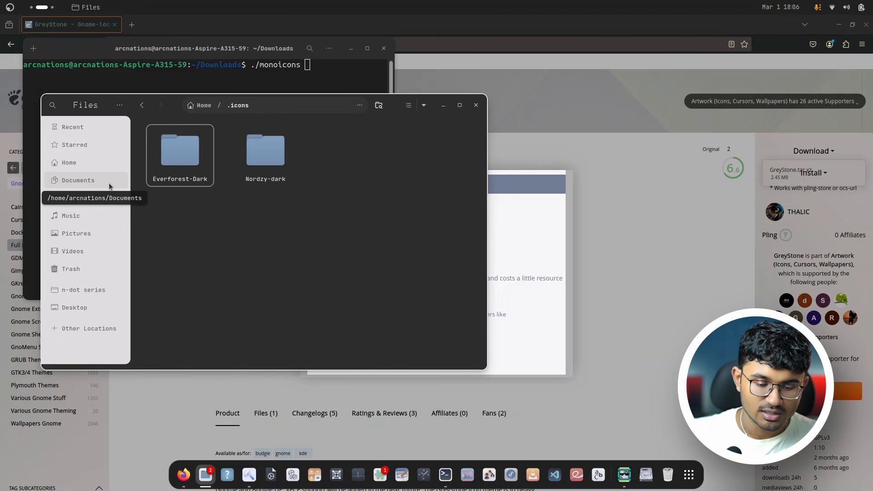
# Add the path of the Nordzy-dark folder in .icons to the ./monoicons command and run the conversion
pyautogui.click(291, 169)
pyautogui.moveTo(114, 99); pyautogui.dragTo(371, 142)
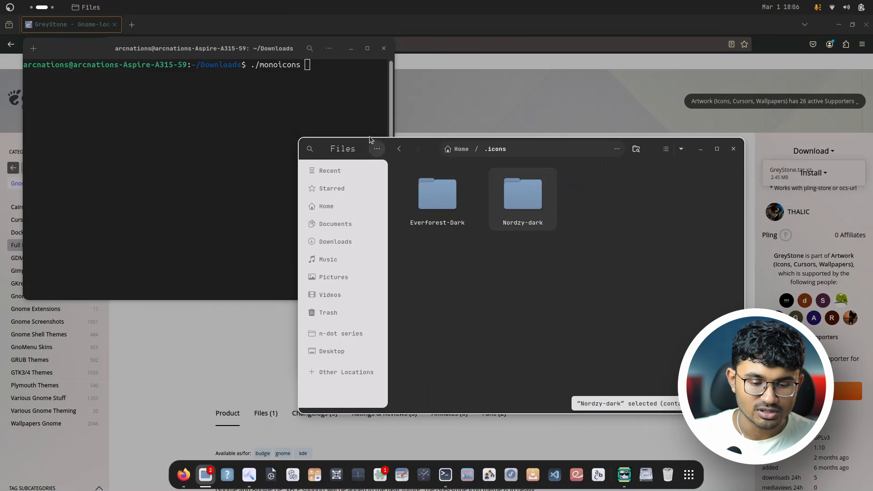
pyautogui.click(269, 97)
pyautogui.write('/home/arcnations/.icons/Nordzy-dark')
pyautogui.press('Return')
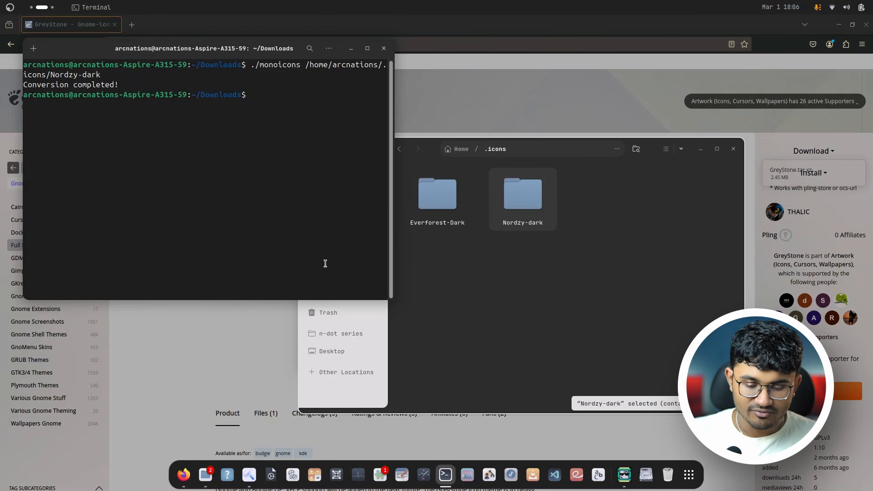
# Inspect the converted icons in Nordzy-dark's actions@2x/16 folder, then return to the Nordzy-dark folder
pyautogui.click(520, 235)
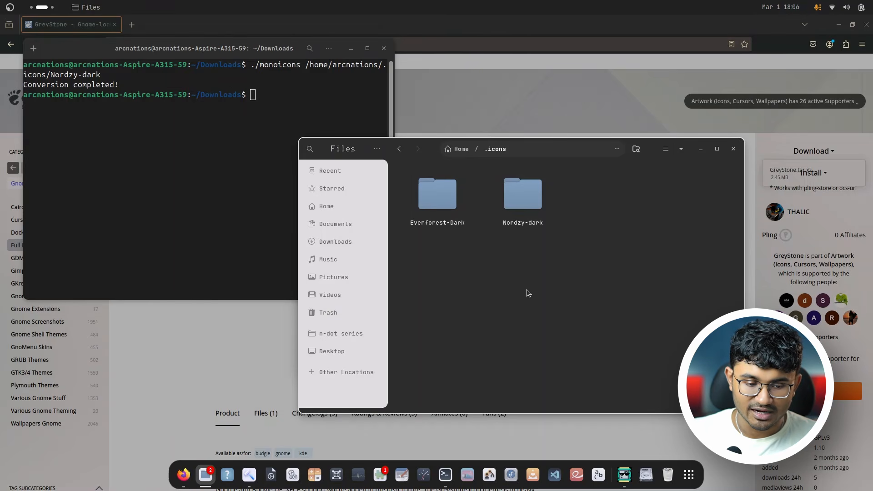
pyautogui.doubleClick(523, 195)
pyautogui.doubleClick(514, 211)
pyautogui.doubleClick(441, 221)
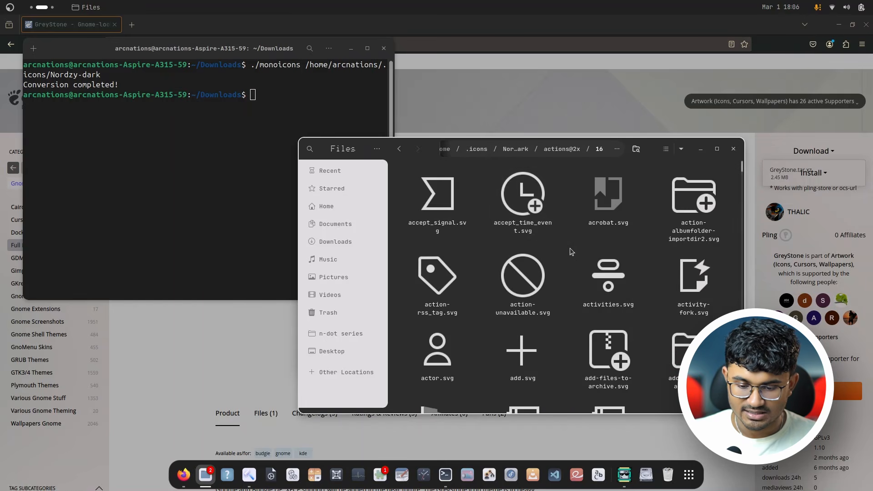
pyautogui.click(521, 152)
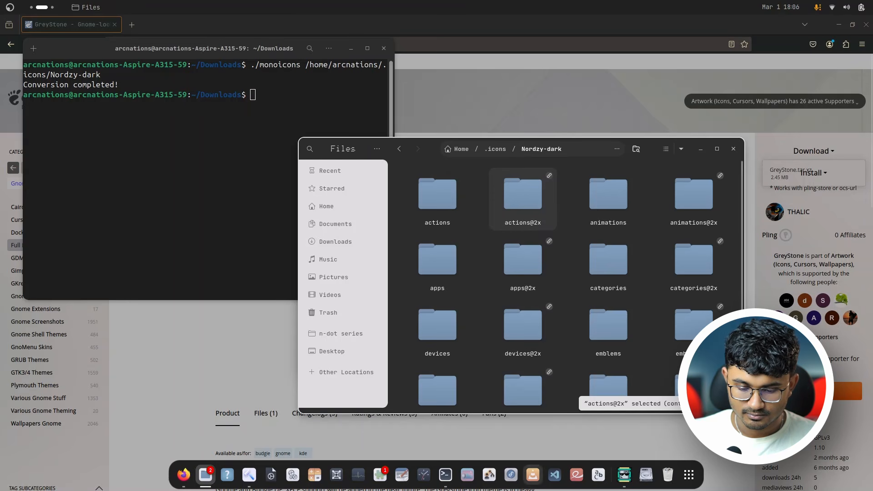
# Reapply the Nordzy-dark icon theme in Evolve to load the monochrome icons, and rearrange the Files and Evolve windows
pyautogui.click(249, 474)
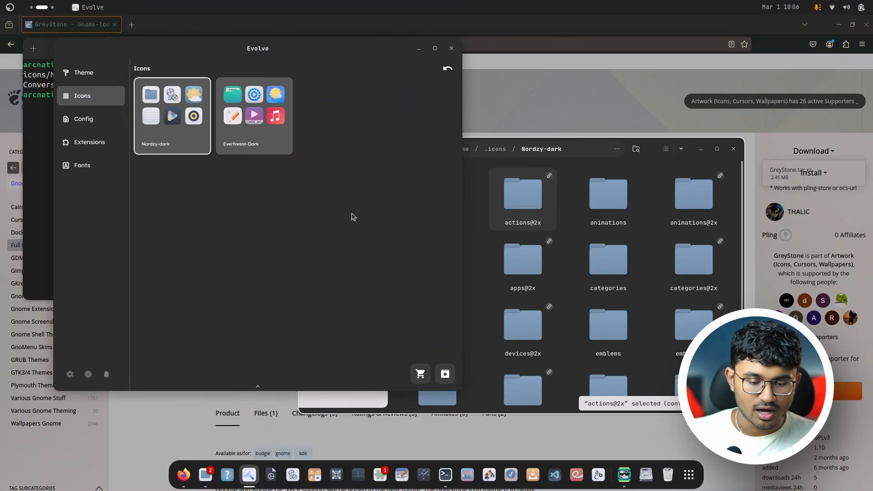
pyautogui.click(225, 119)
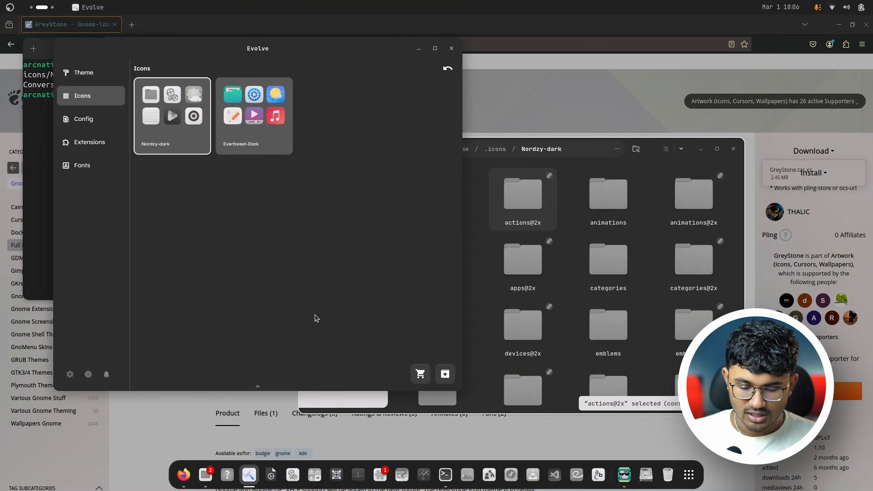
pyautogui.moveTo(655, 152); pyautogui.dragTo(620, 74)
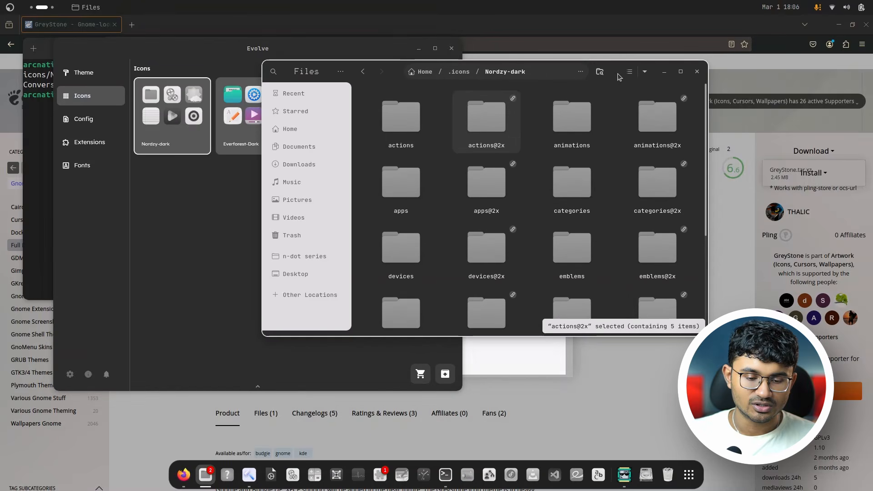
pyautogui.moveTo(215, 51); pyautogui.dragTo(434, 86)
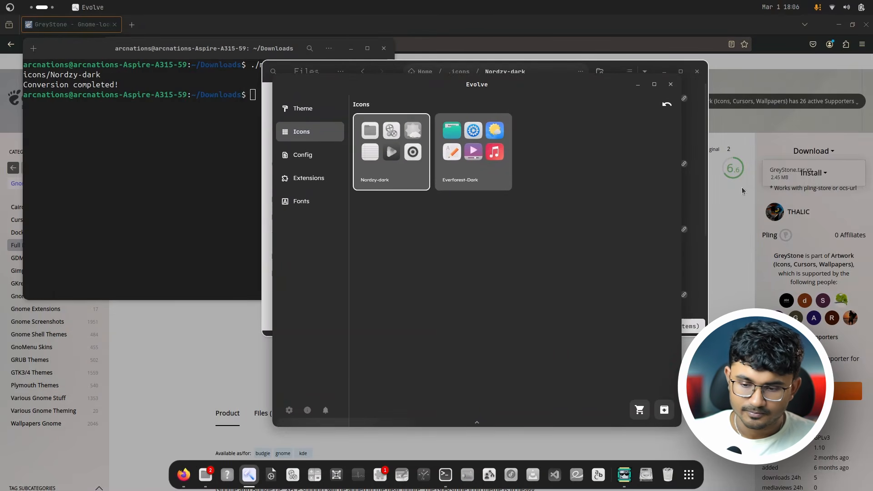
# Download the GreyStone icon theme archive in Firefox and extract it into the Downloads folder
pyautogui.click(685, 27)
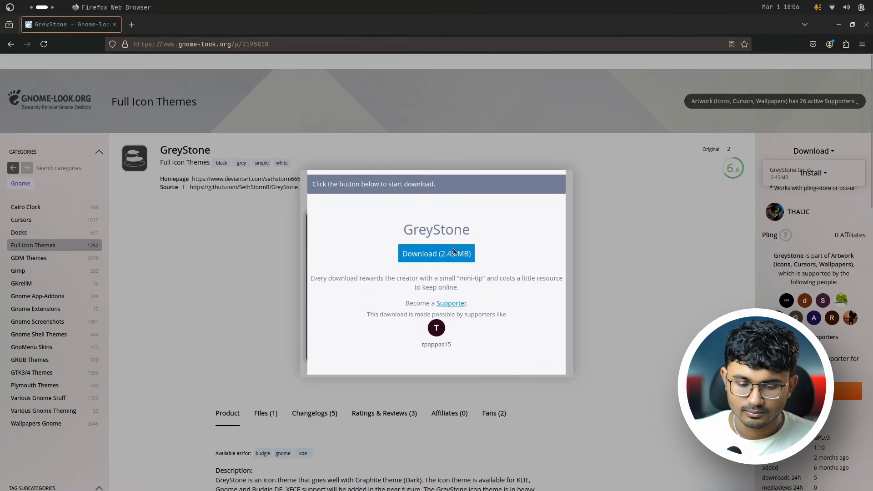
pyautogui.click(446, 254)
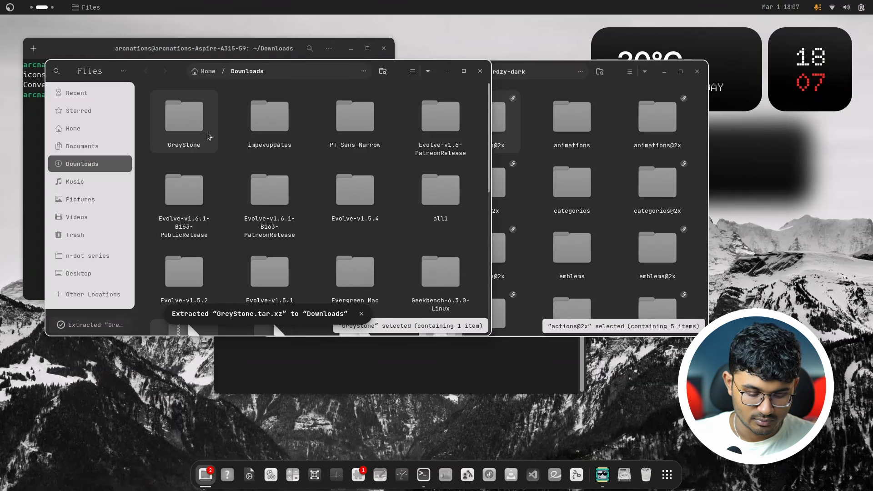
# Place the extracted GreyStone folder in the hidden .icons home folder and close the other Files window
pyautogui.click(128, 128)
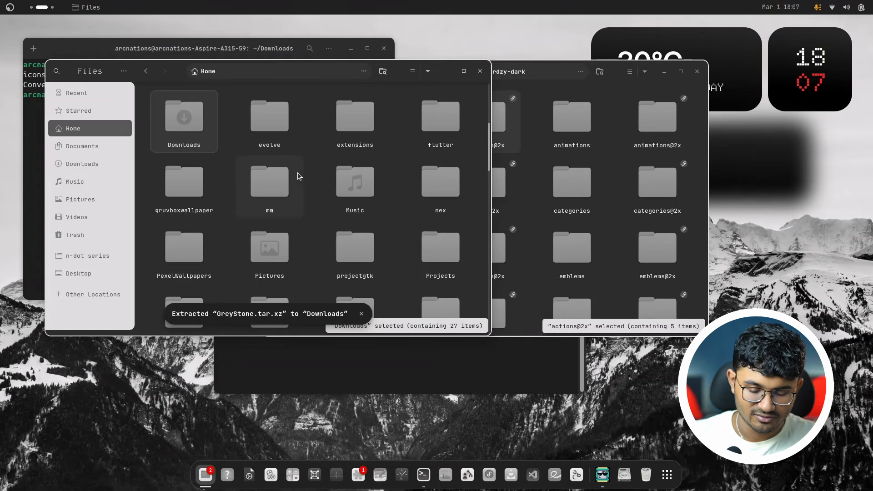
pyautogui.write('.icons')
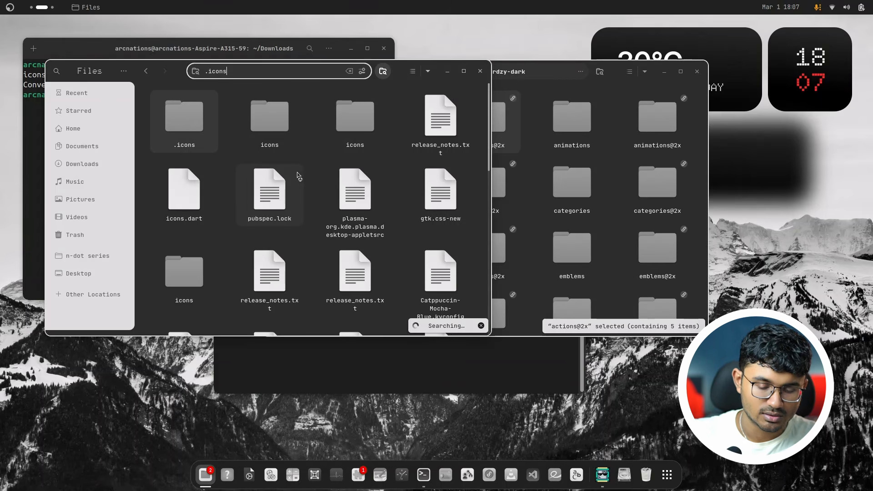
pyautogui.doubleClick(217, 122)
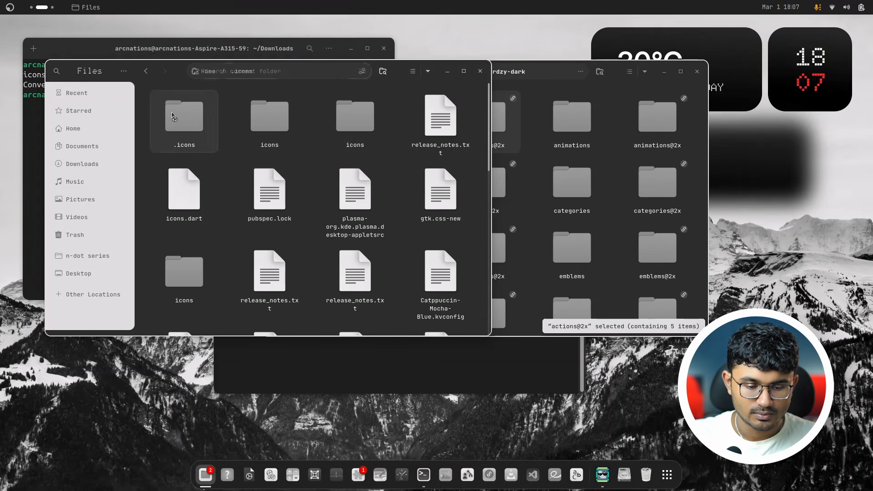
pyautogui.press('Right')
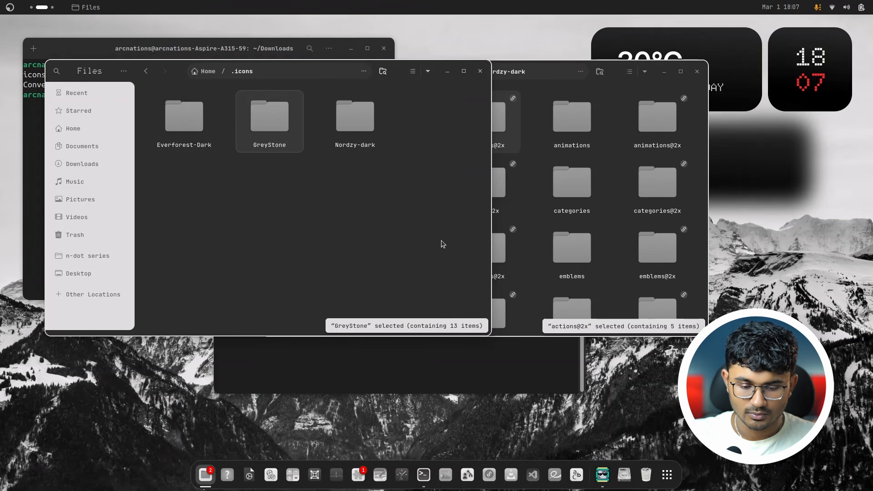
pyautogui.moveTo(606, 76); pyautogui.dragTo(481, 140)
pyautogui.click(573, 135)
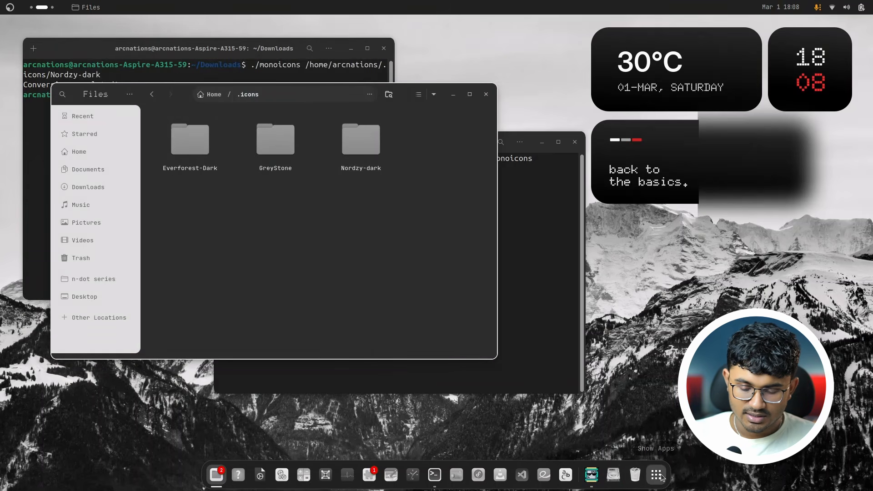
# Launch Evolve through the app search and apply the GreyStone icon theme
pyautogui.click(660, 474)
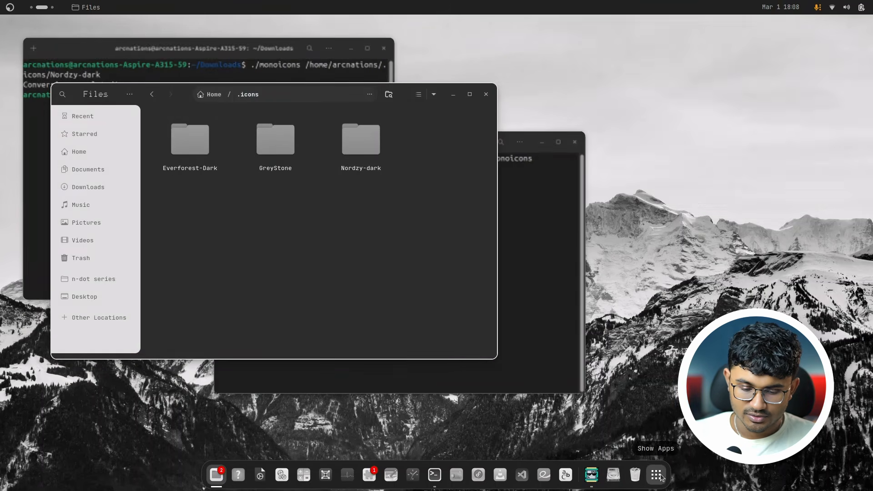
pyautogui.write('evolve')
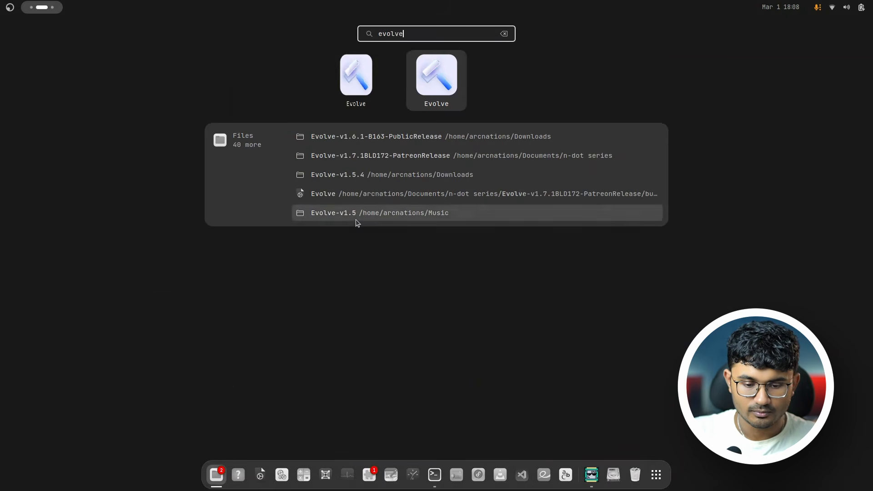
pyautogui.press('Return')
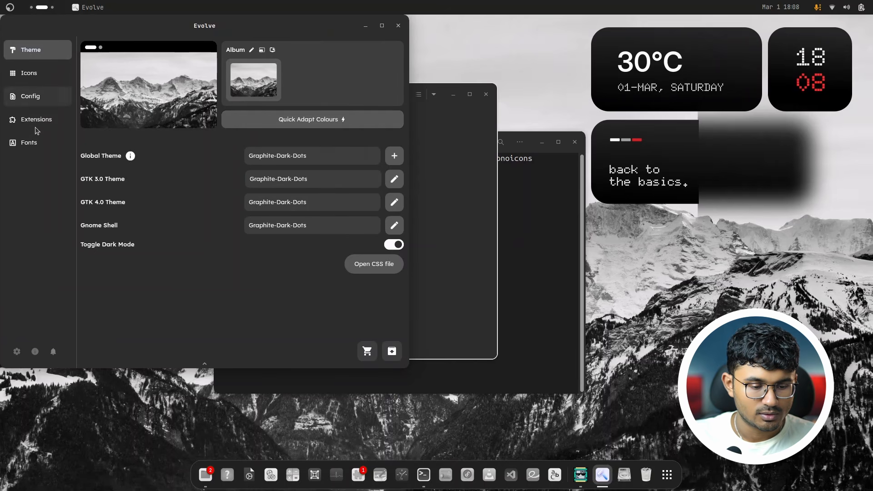
pyautogui.click(38, 74)
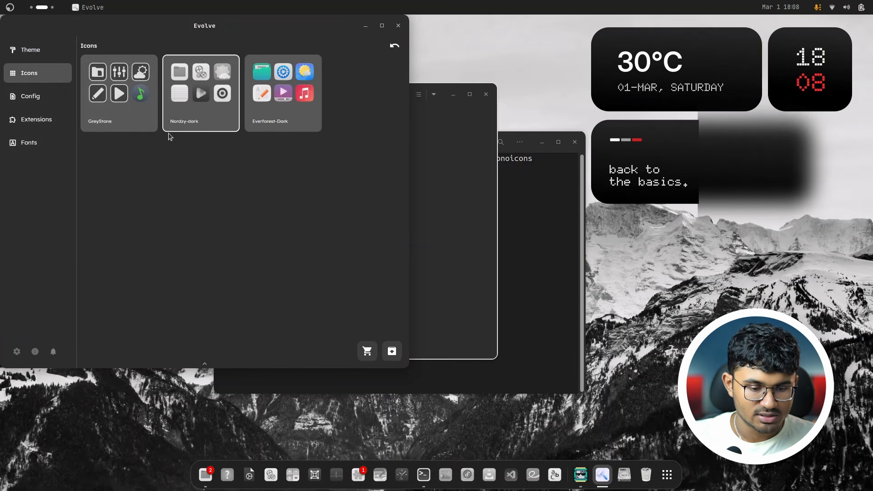
pyautogui.click(99, 94)
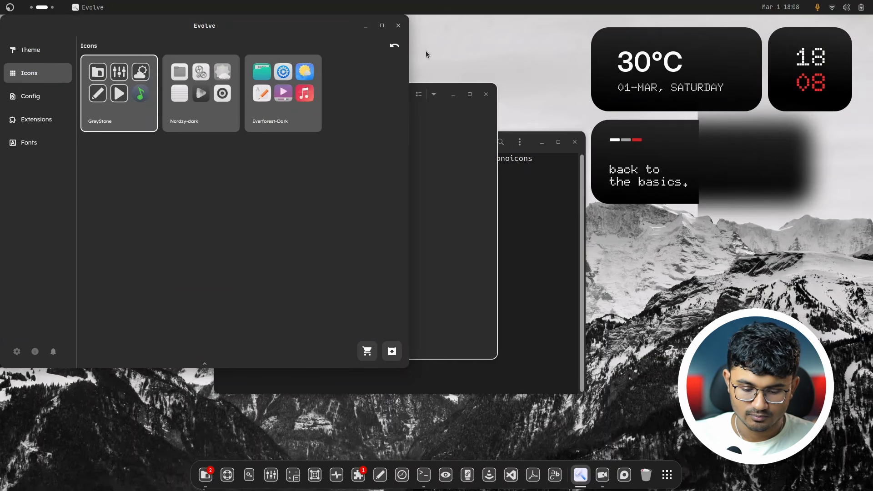
# Close and reopen Evolve, and rearrange the Files and Evolve windows on the desktop
pyautogui.click(398, 25)
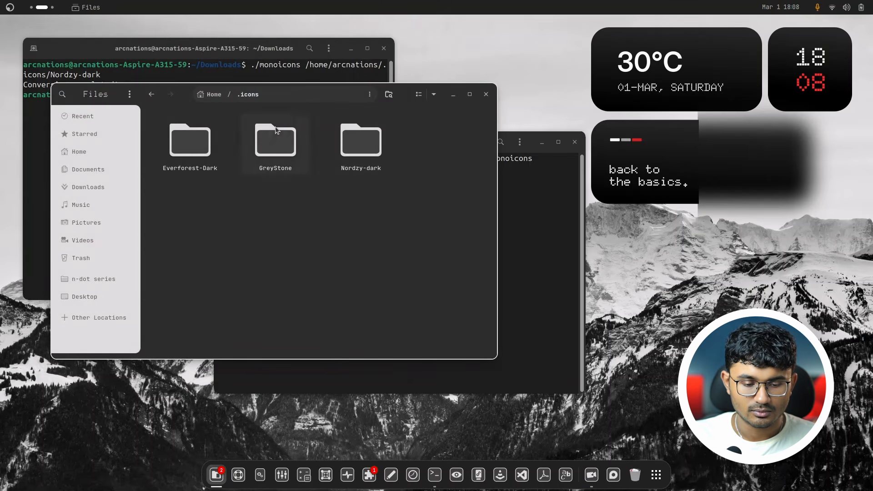
pyautogui.moveTo(186, 102); pyautogui.dragTo(178, 140)
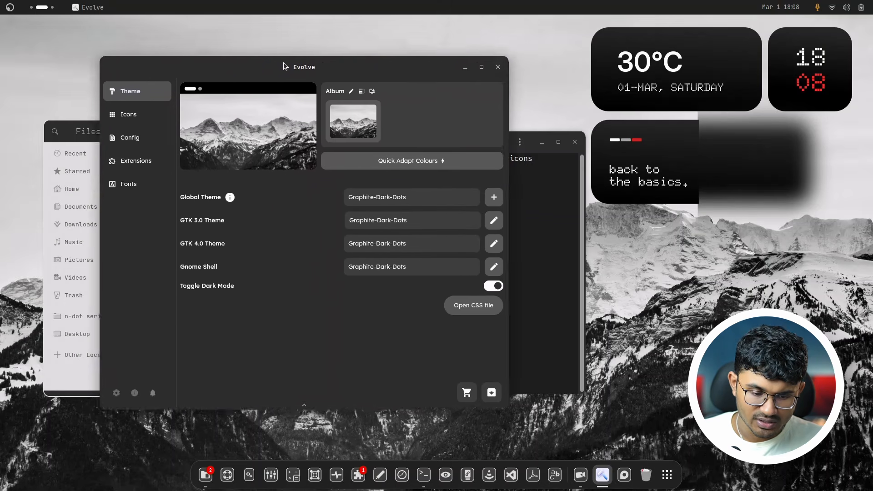
pyautogui.moveTo(284, 66); pyautogui.dragTo(405, 77)
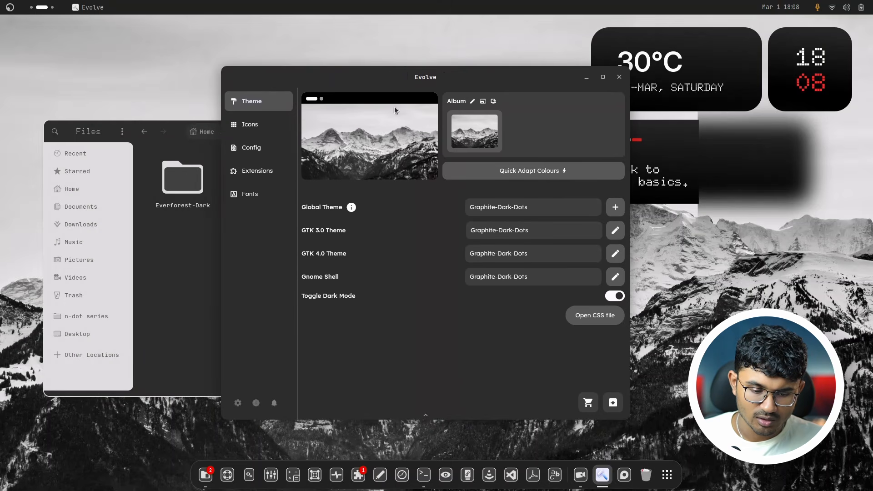
# Browse Evolve's online store of GNOME extensions and return to the installed extensions
pyautogui.click(263, 172)
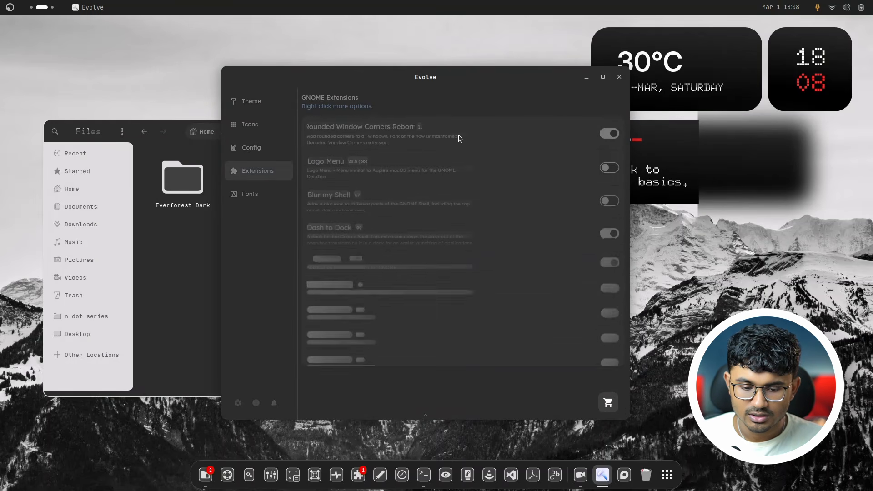
pyautogui.click(608, 402)
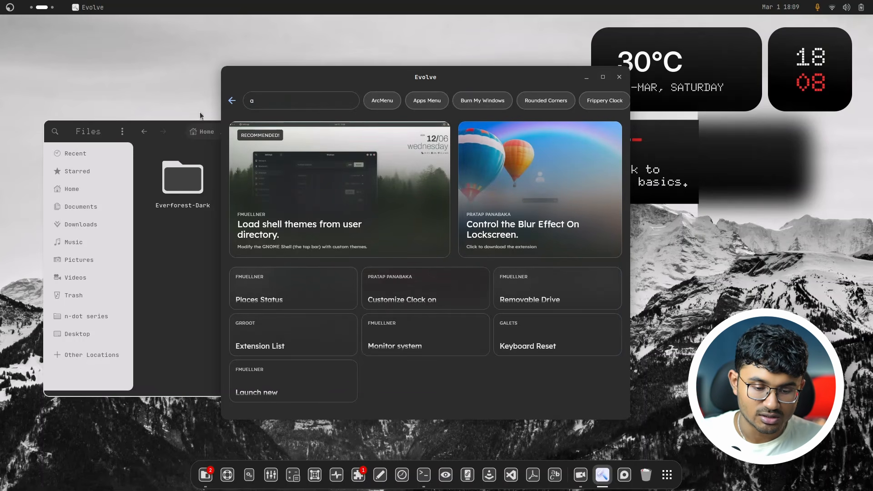
pyautogui.click(232, 101)
# Disable the ArcMenu extension in the list of installed GNOME extensions
pyautogui.scroll(-5, 425, 260)
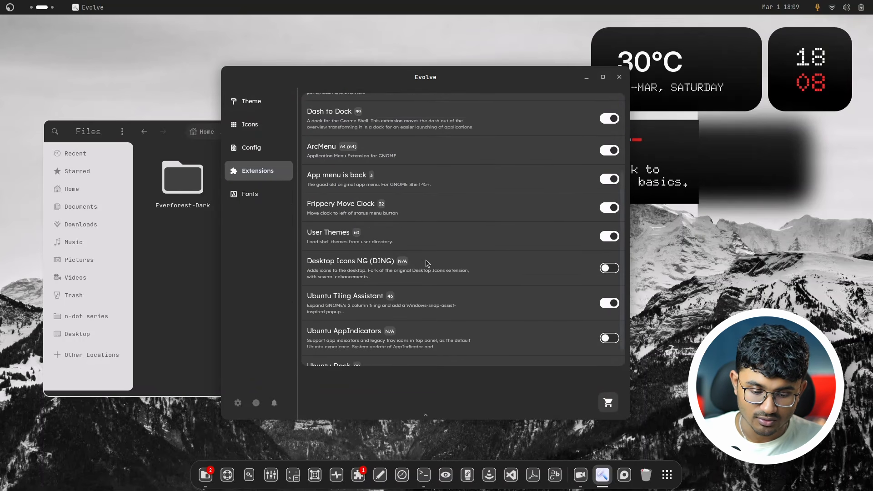
pyautogui.scroll(5, 451, 313)
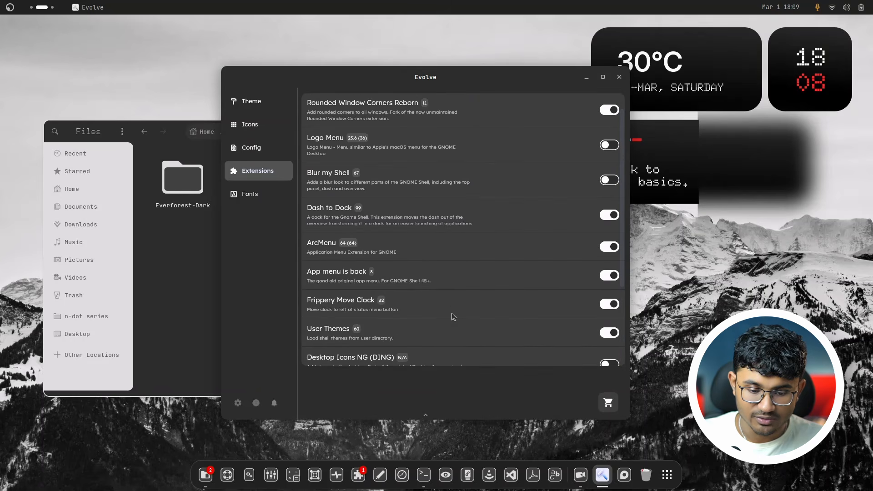
pyautogui.click(611, 247)
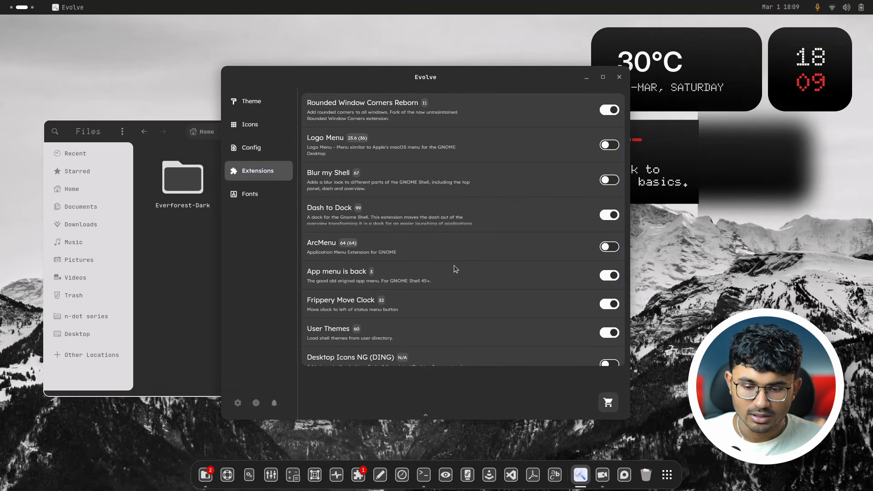
pyautogui.scroll(1, 533, 243)
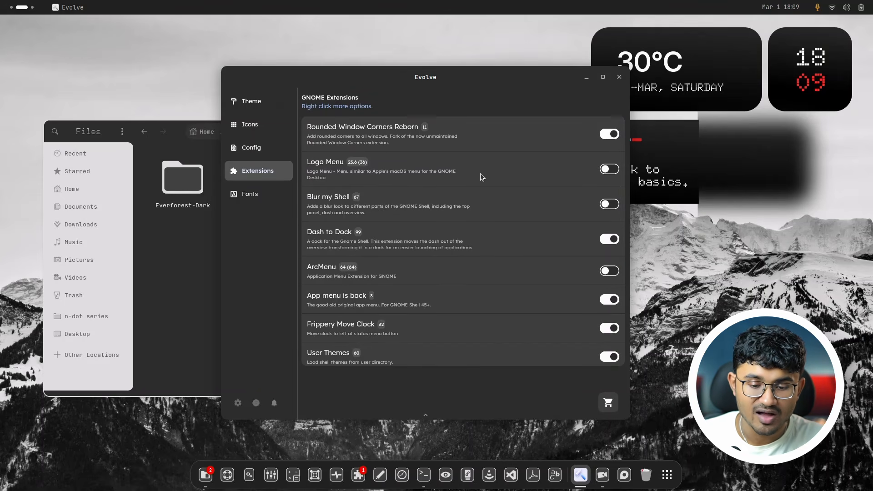
# Move the Evolve window aside, review all installed GNOME extensions and check the menu provided by App menu is back
pyautogui.moveTo(450, 82); pyautogui.dragTo(338, 77)
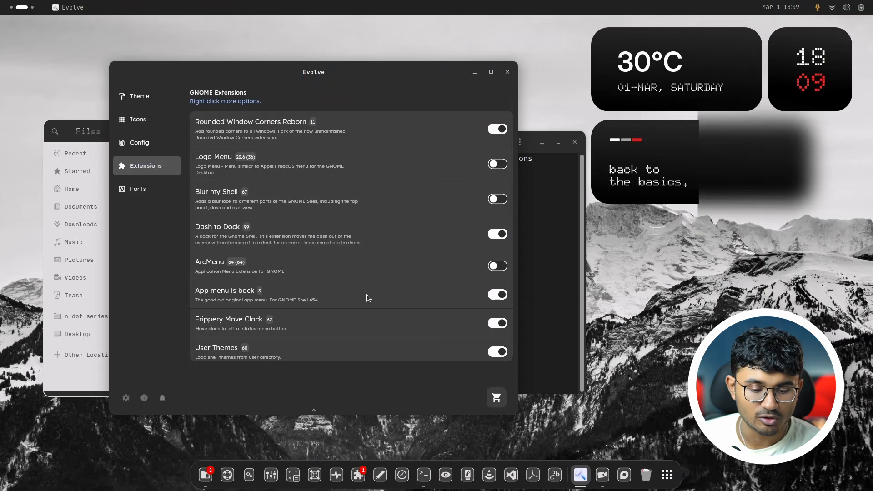
pyautogui.scroll(-1, 367, 294)
pyautogui.scroll(1, 366, 127)
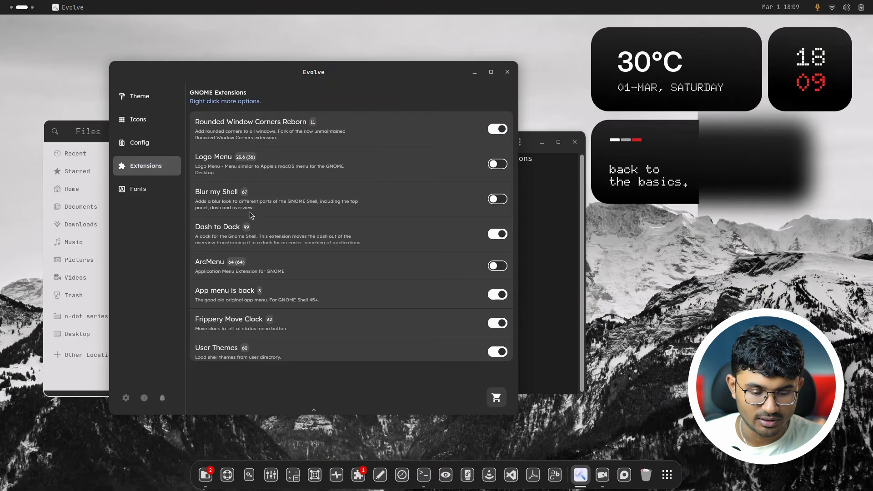
pyautogui.scroll(-1, 252, 216)
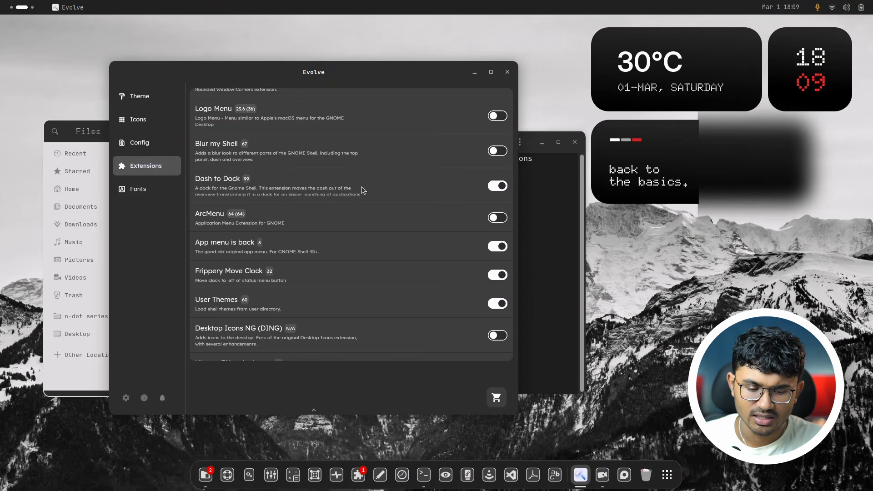
pyautogui.scroll(-1, 296, 219)
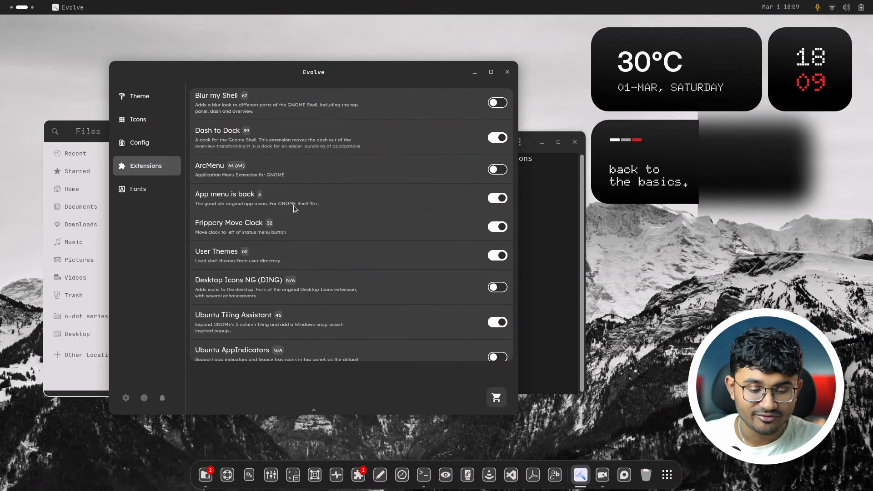
pyautogui.click(73, 7)
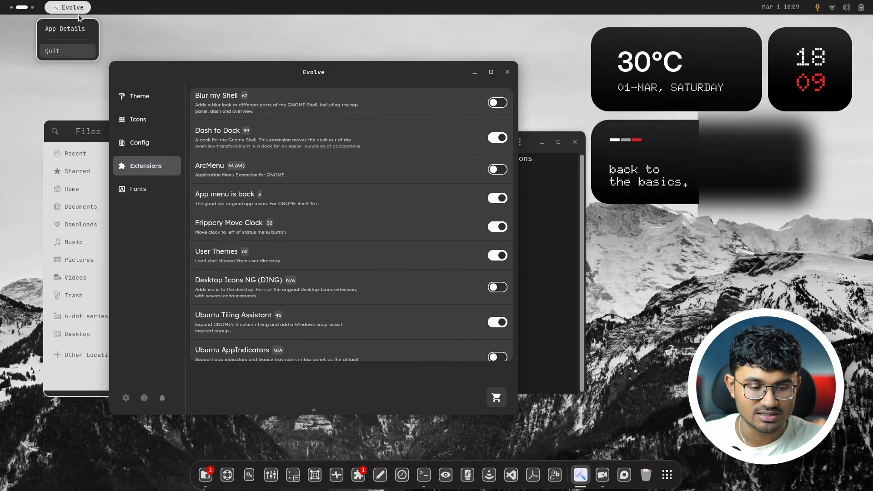
pyautogui.click(157, 272)
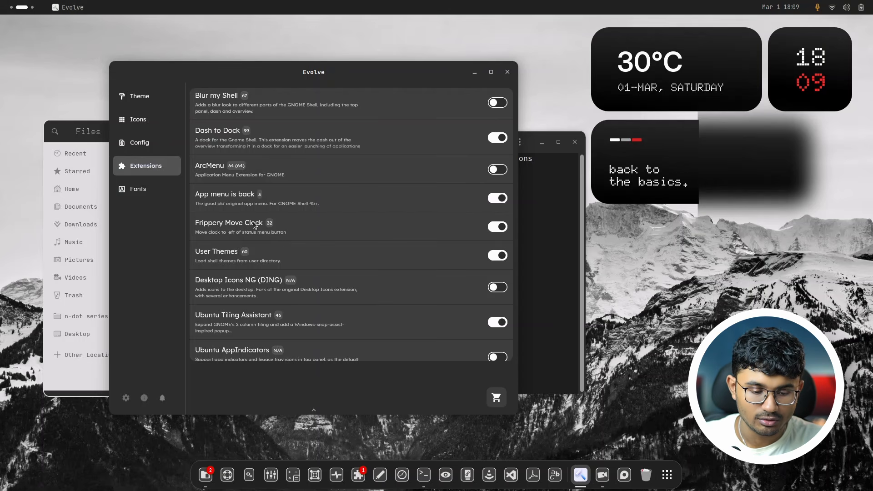
pyautogui.scroll(-1, 258, 195)
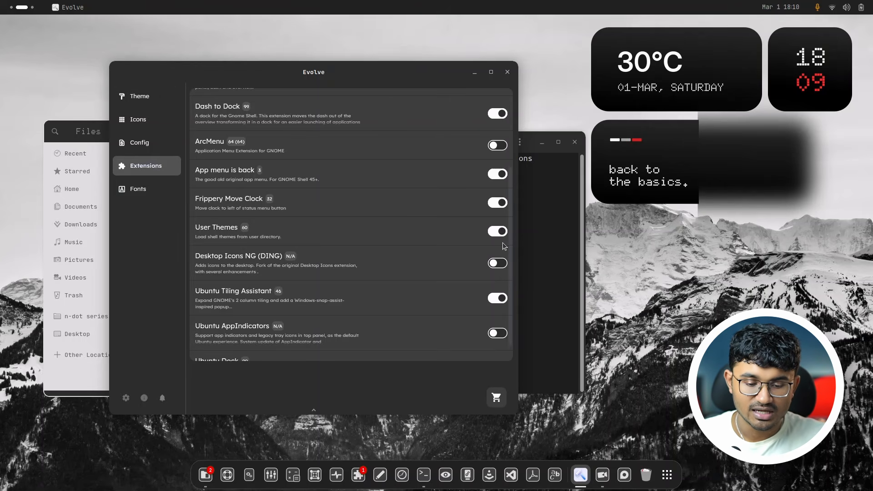
pyautogui.scroll(-1, 447, 296)
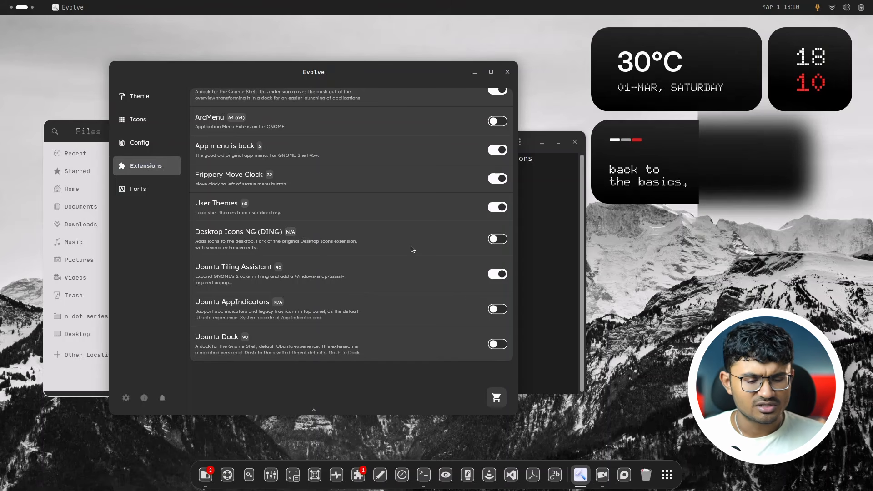
pyautogui.scroll(6, 393, 276)
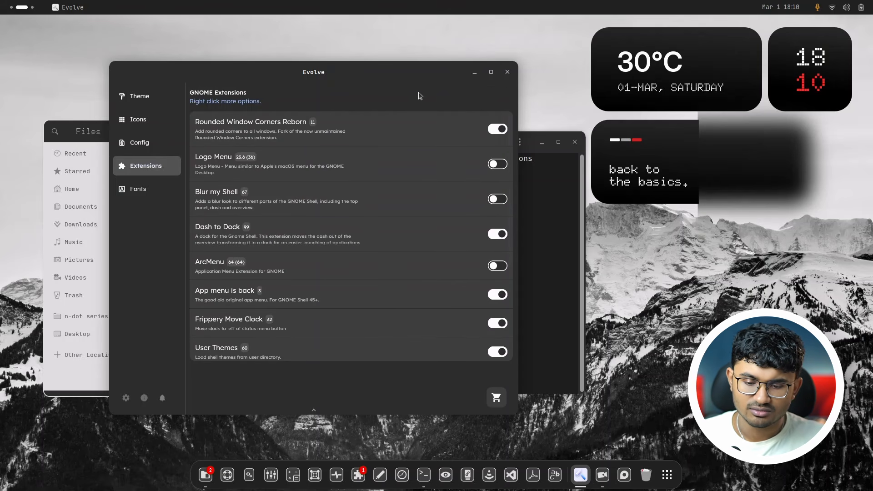
pyautogui.moveTo(403, 74); pyautogui.dragTo(311, 81)
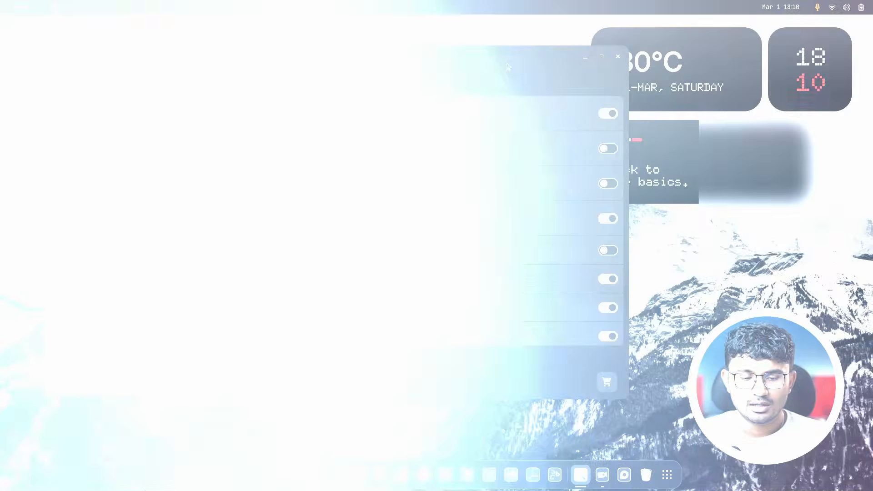